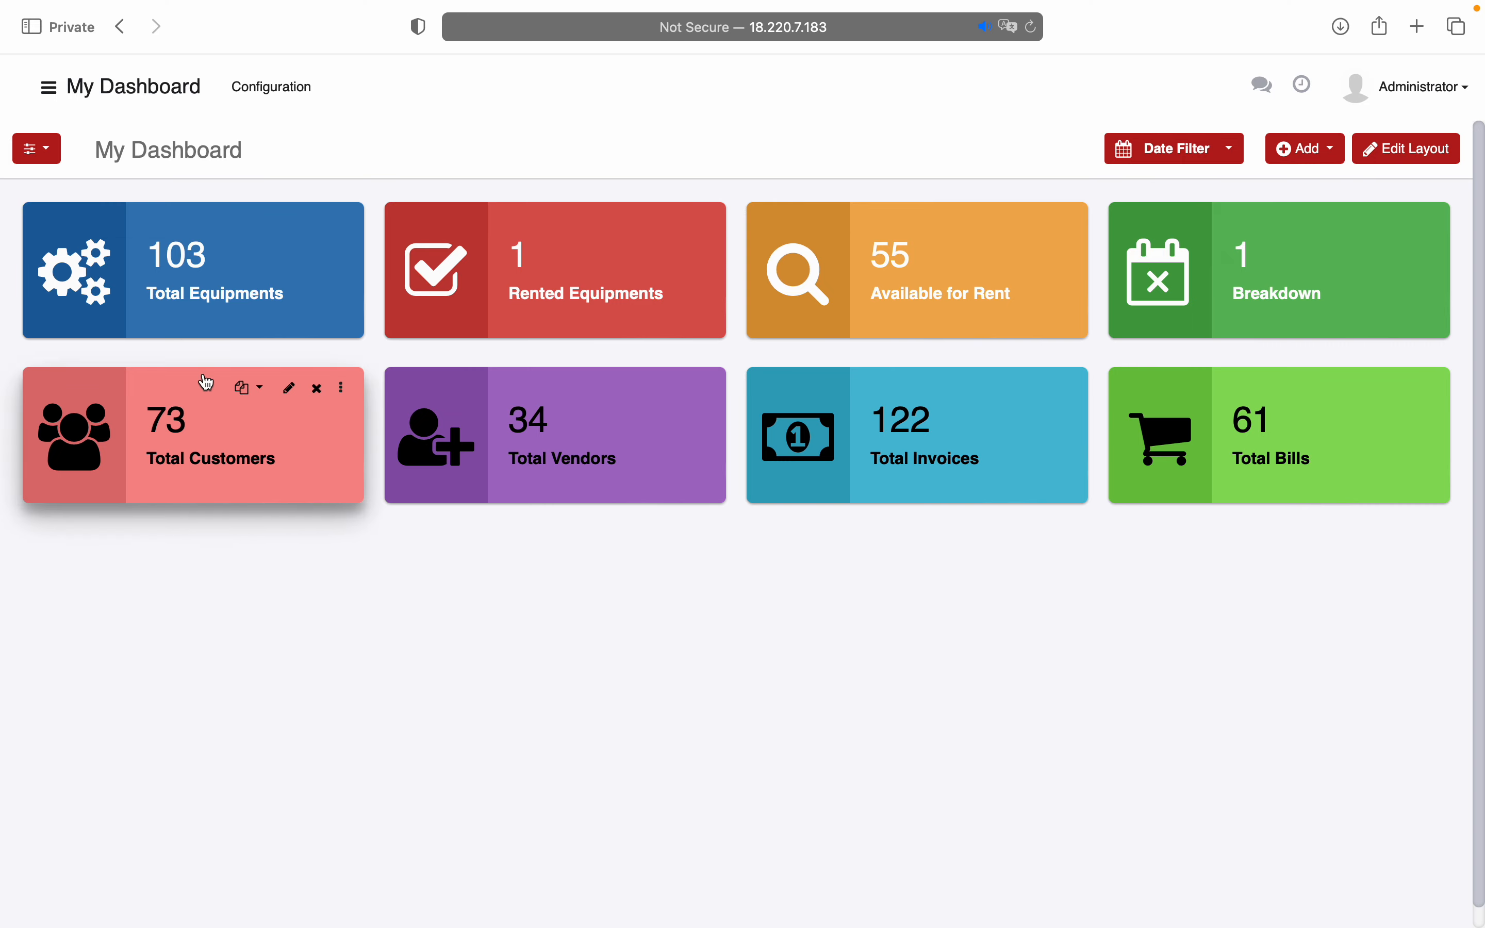
# Open the Rental module and bring up its list of rental products
pyautogui.click(48, 92)
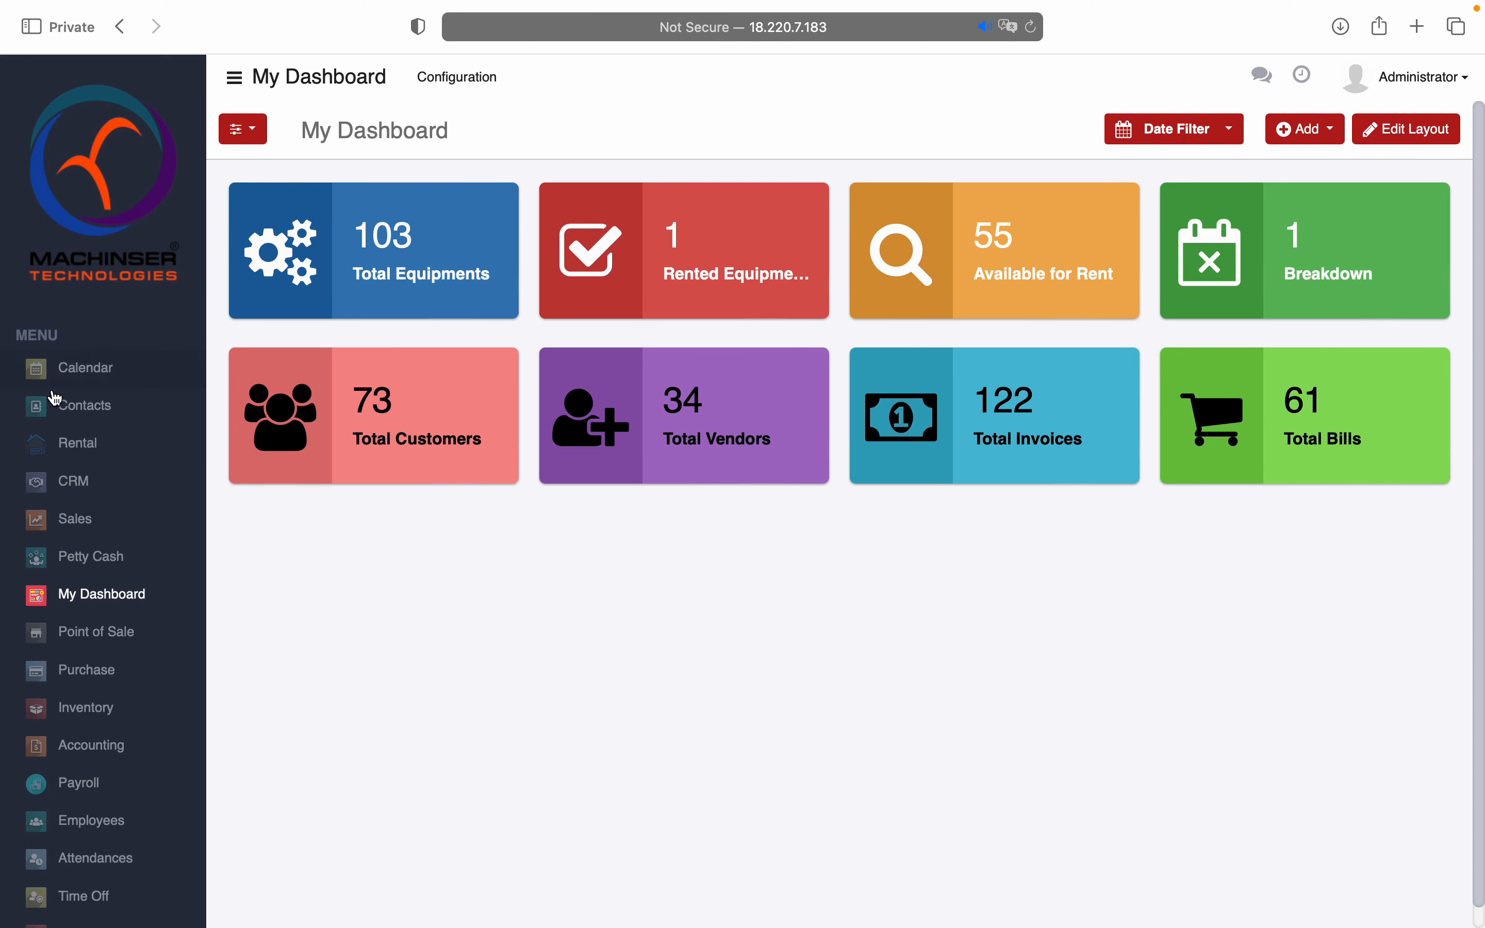
pyautogui.click(72, 445)
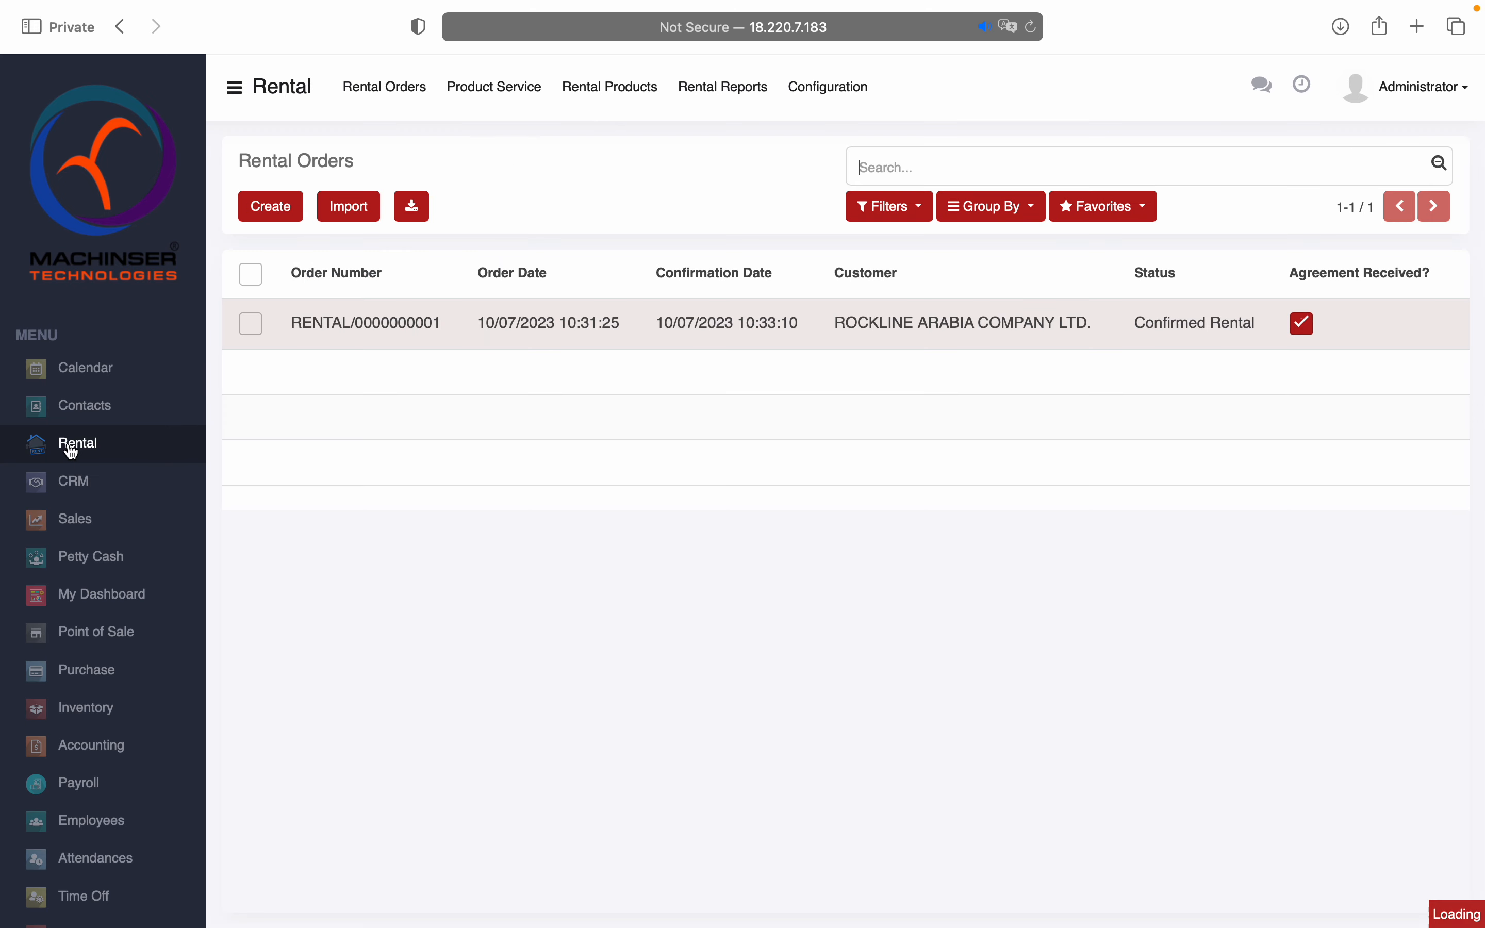
pyautogui.click(233, 88)
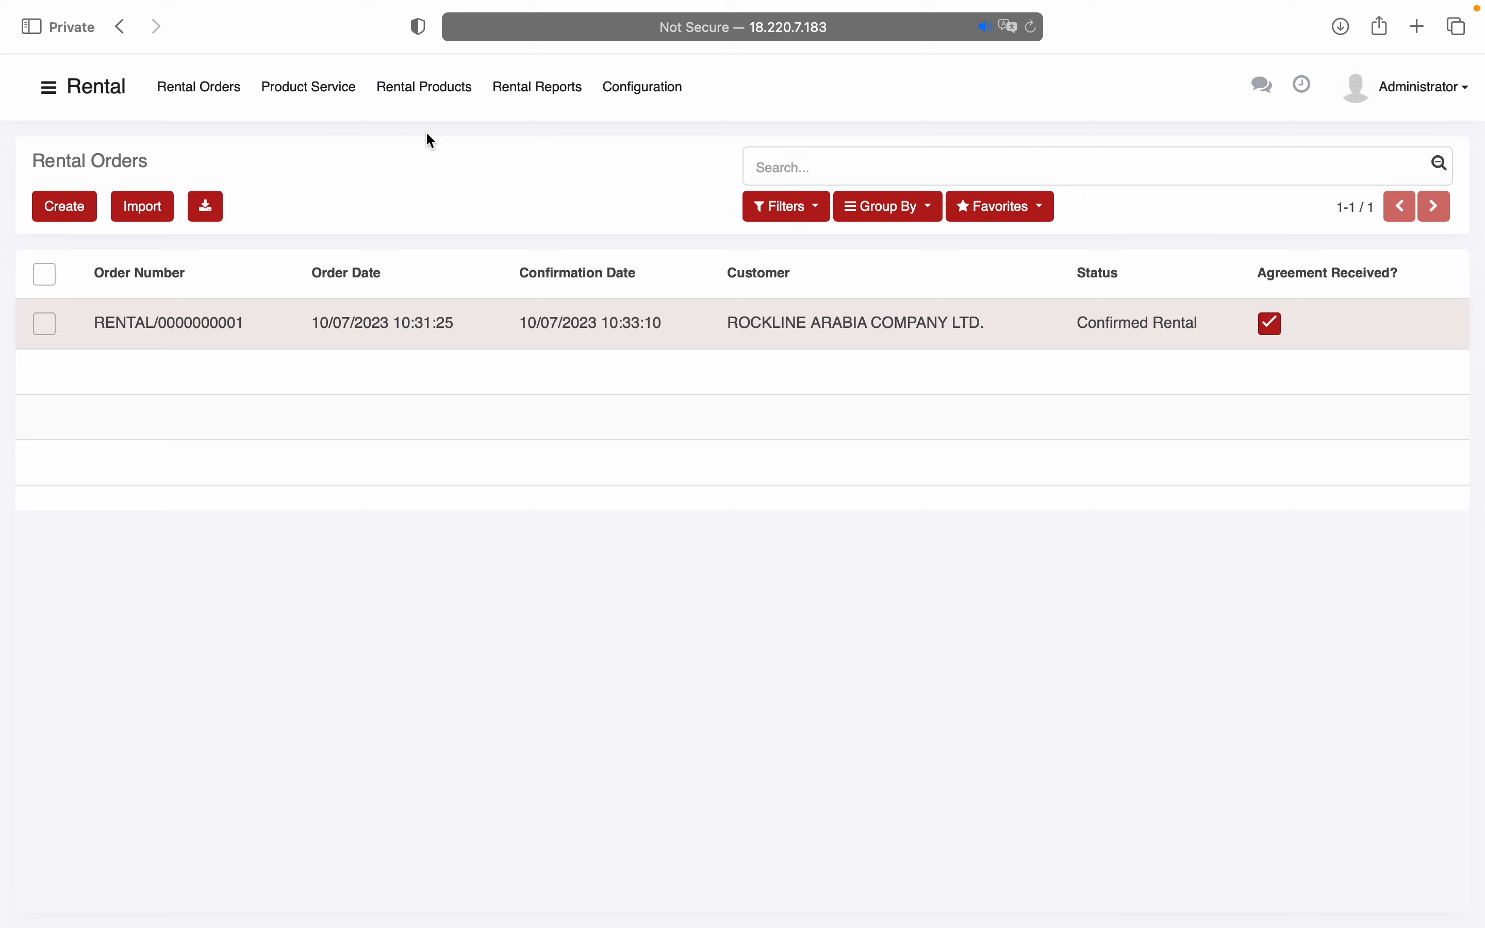
pyautogui.click(425, 95)
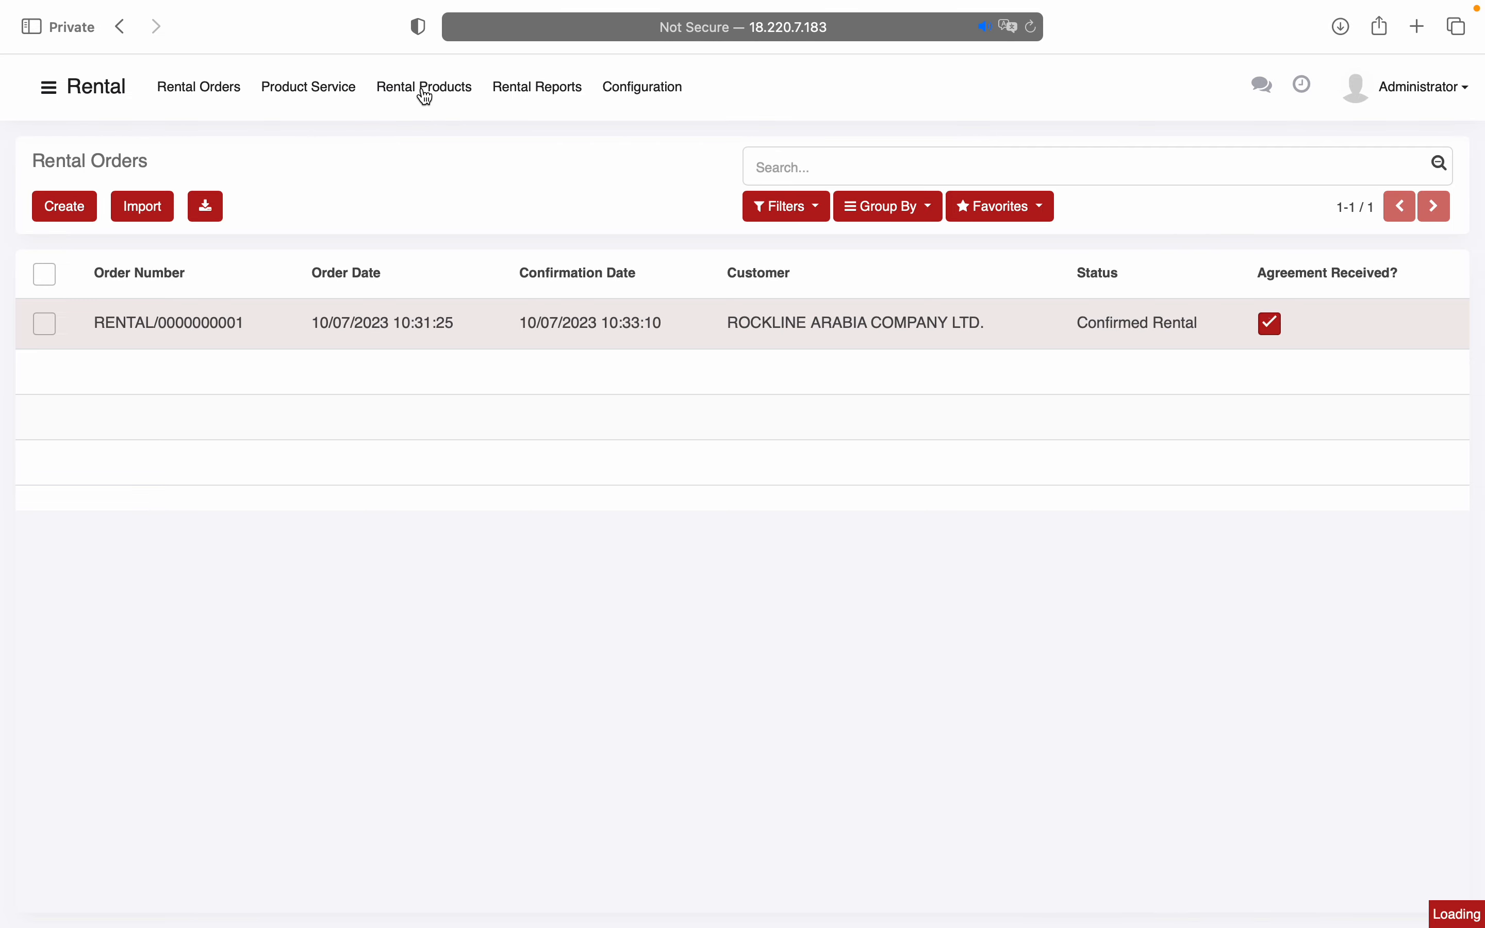
pyautogui.scroll(-8, 550, 387)
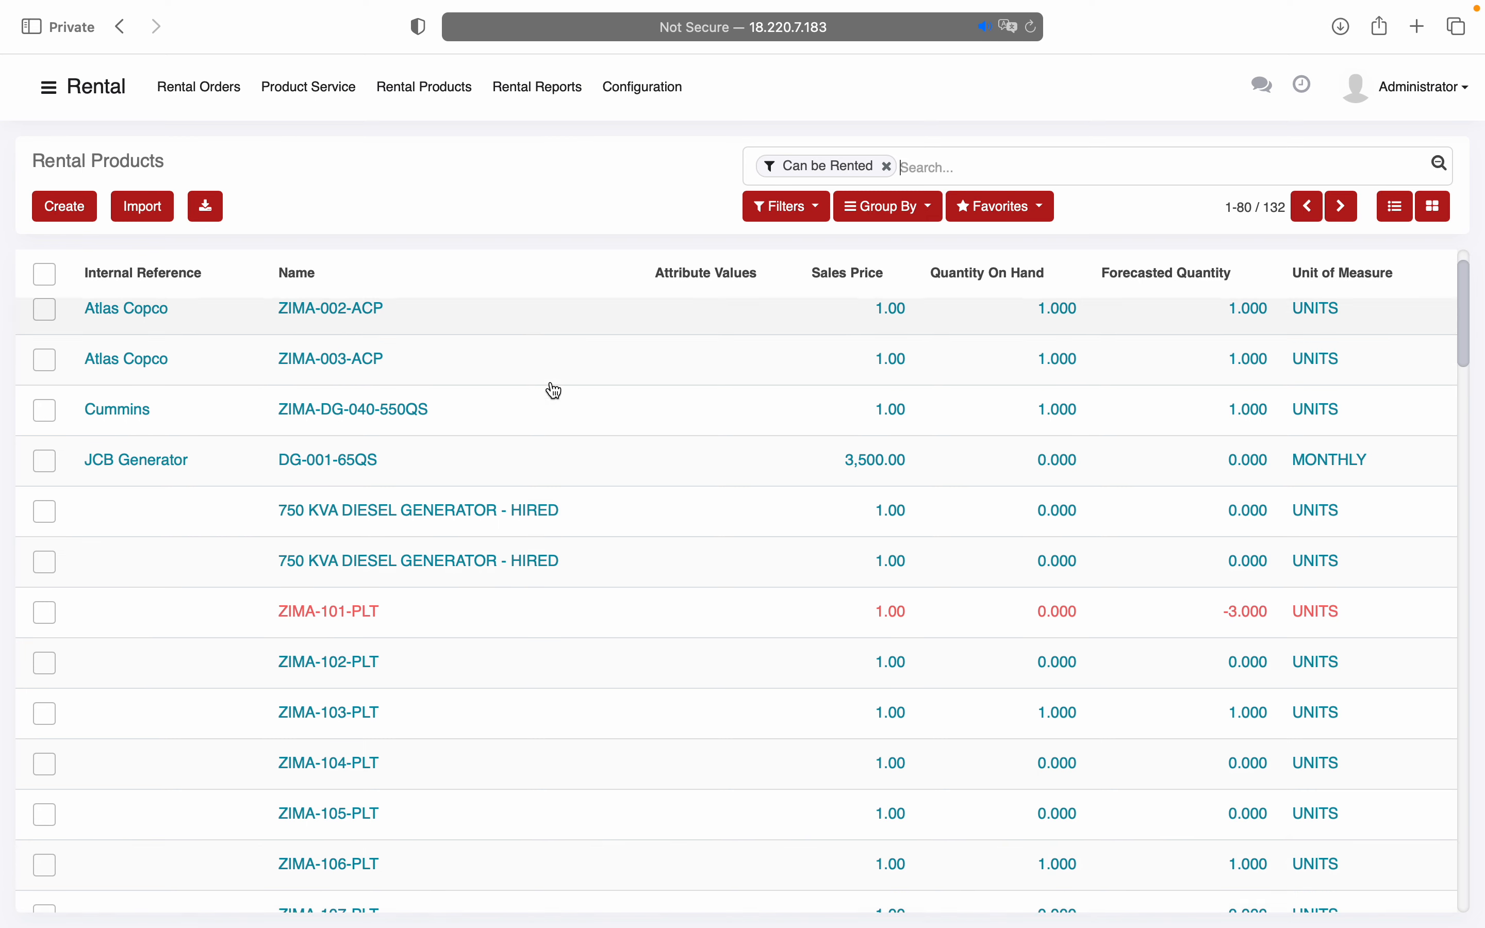
pyautogui.scroll(8, 551, 388)
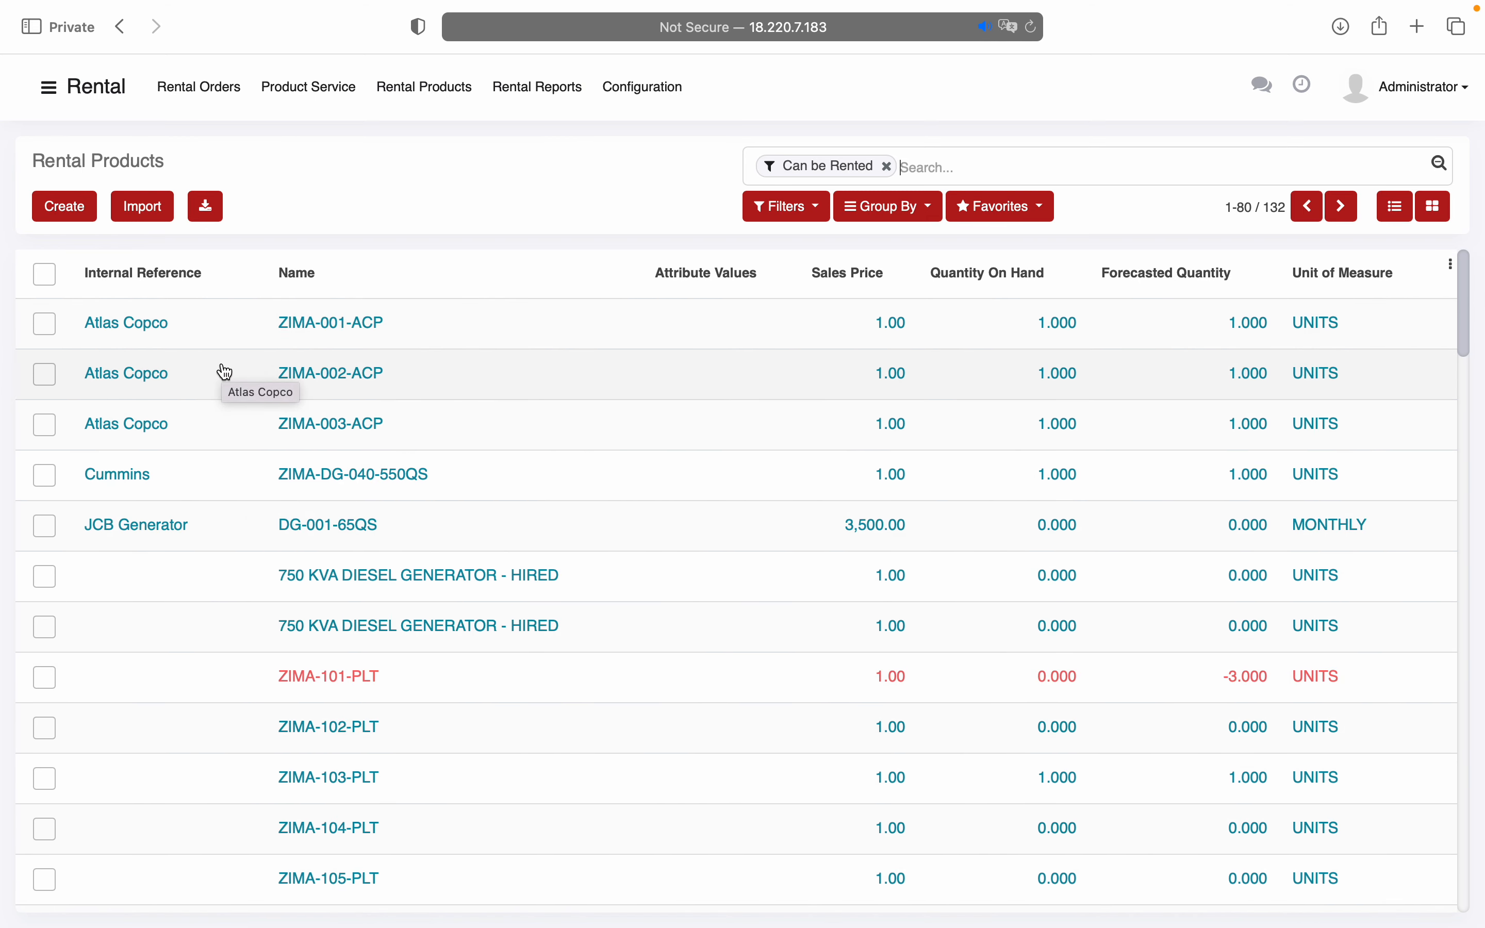
# Start a new rental product and name it GENERATOR
pyautogui.click(64, 206)
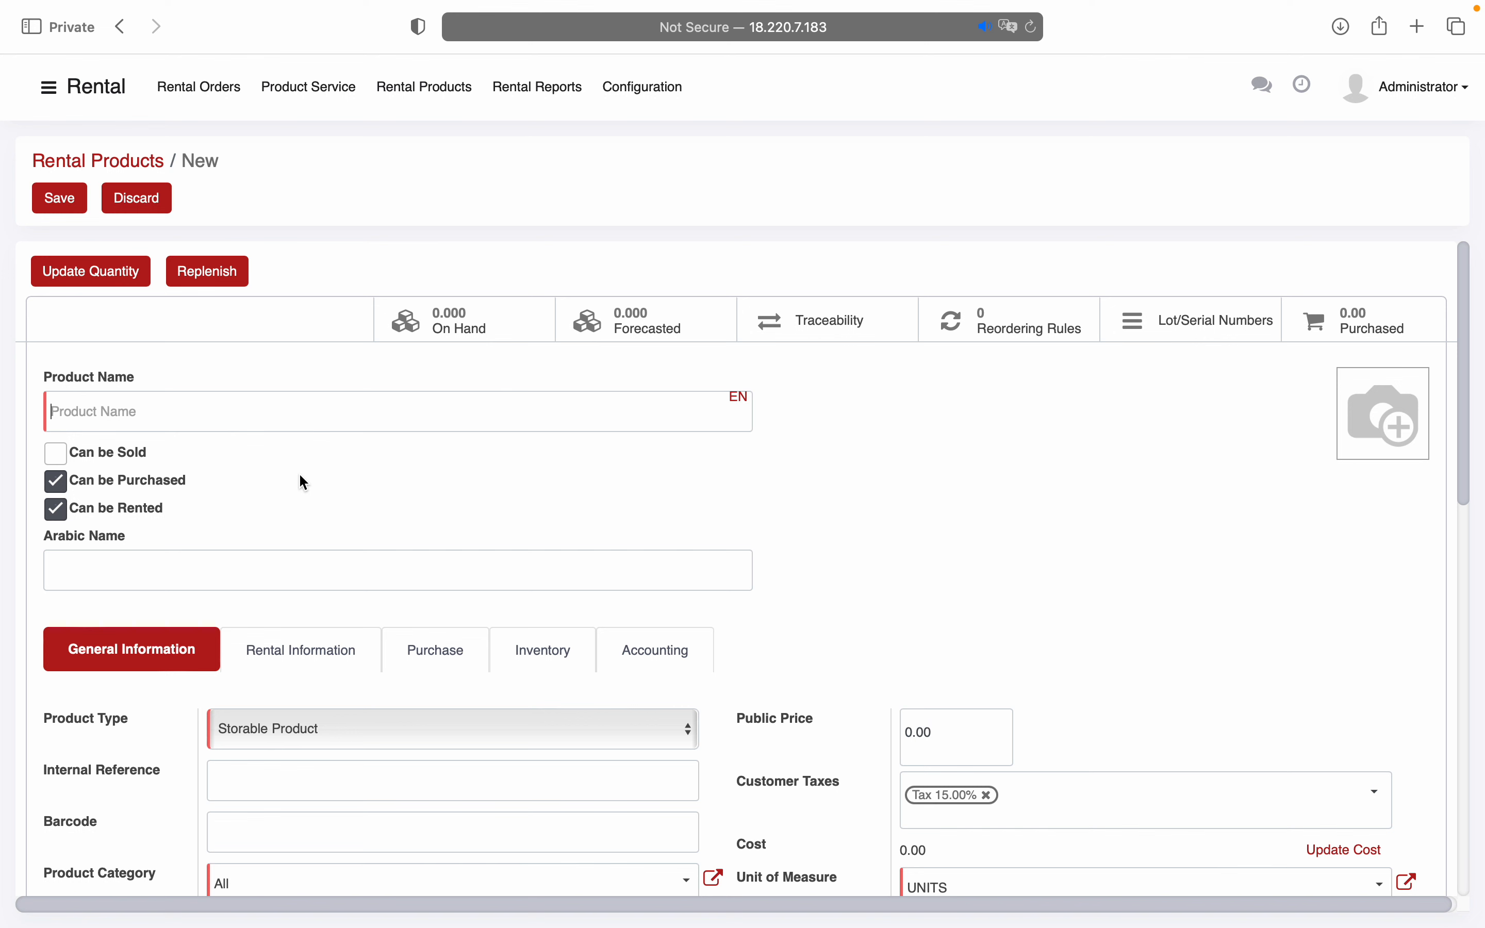
pyautogui.write('GENERATOR')
# Examine the new product's general information fields and the costing and account settings of its product category All
pyautogui.scroll(-1, 282, 487)
pyautogui.scroll(-6, 282, 486)
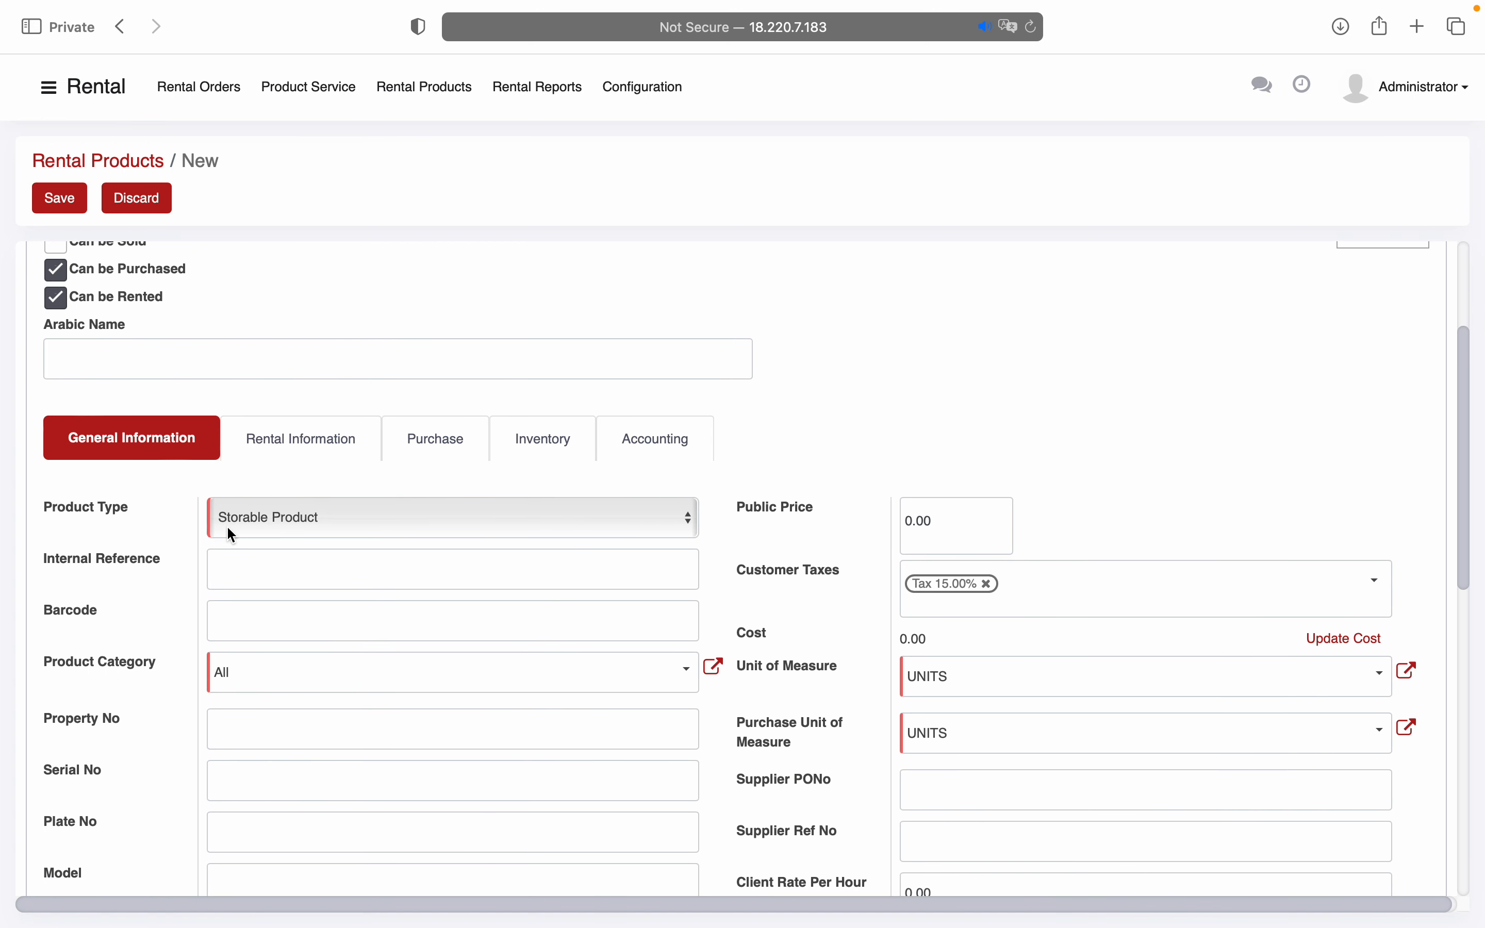
pyautogui.scroll(-1, 181, 529)
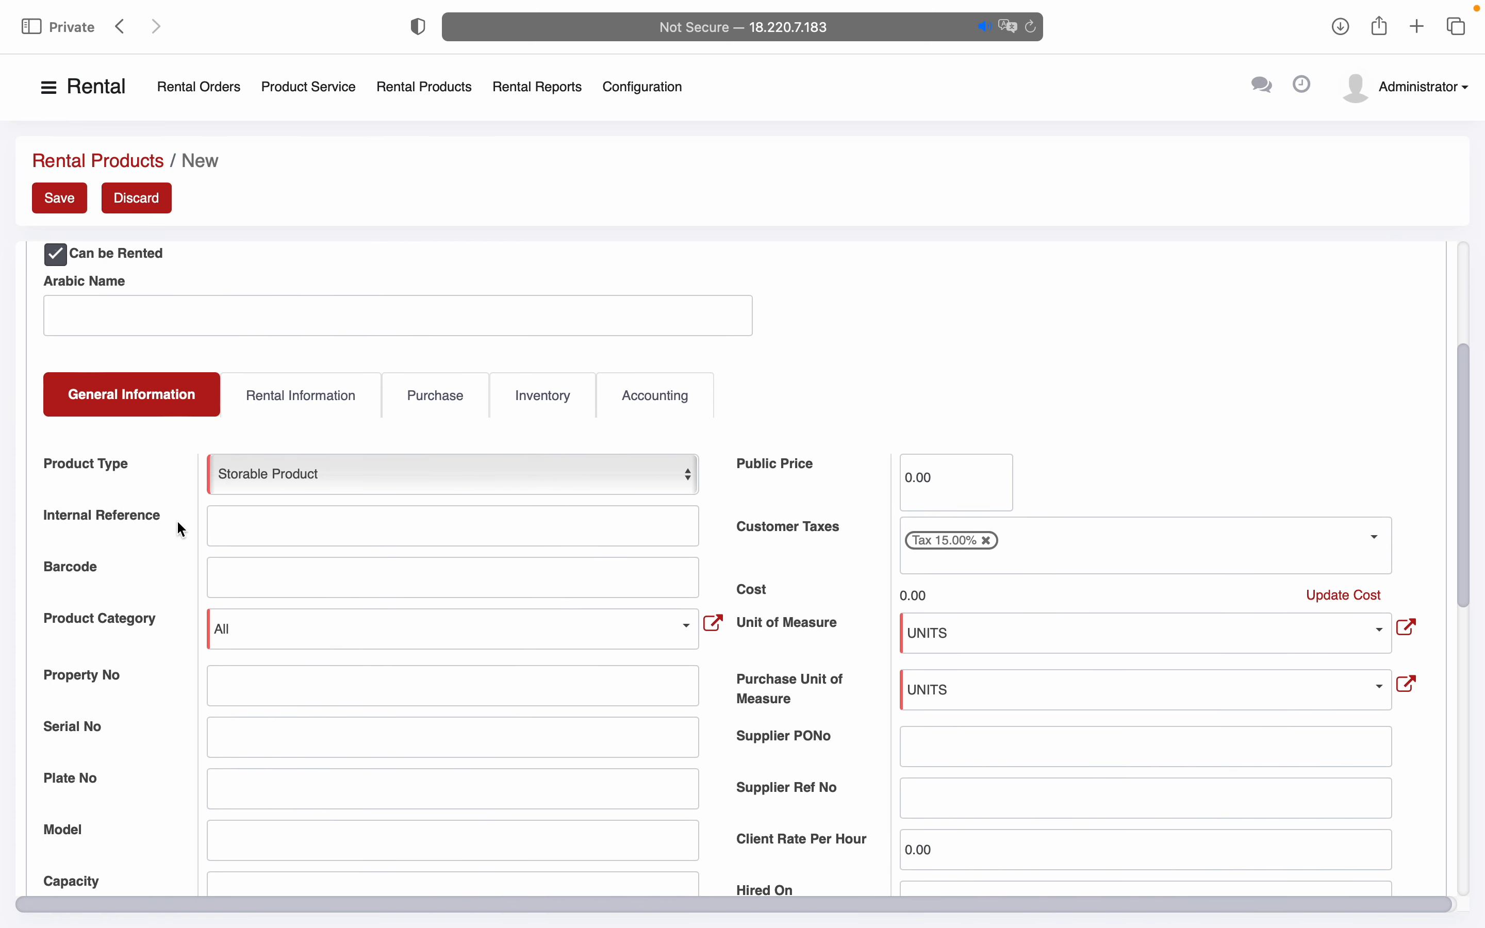
pyautogui.scroll(-4, 162, 594)
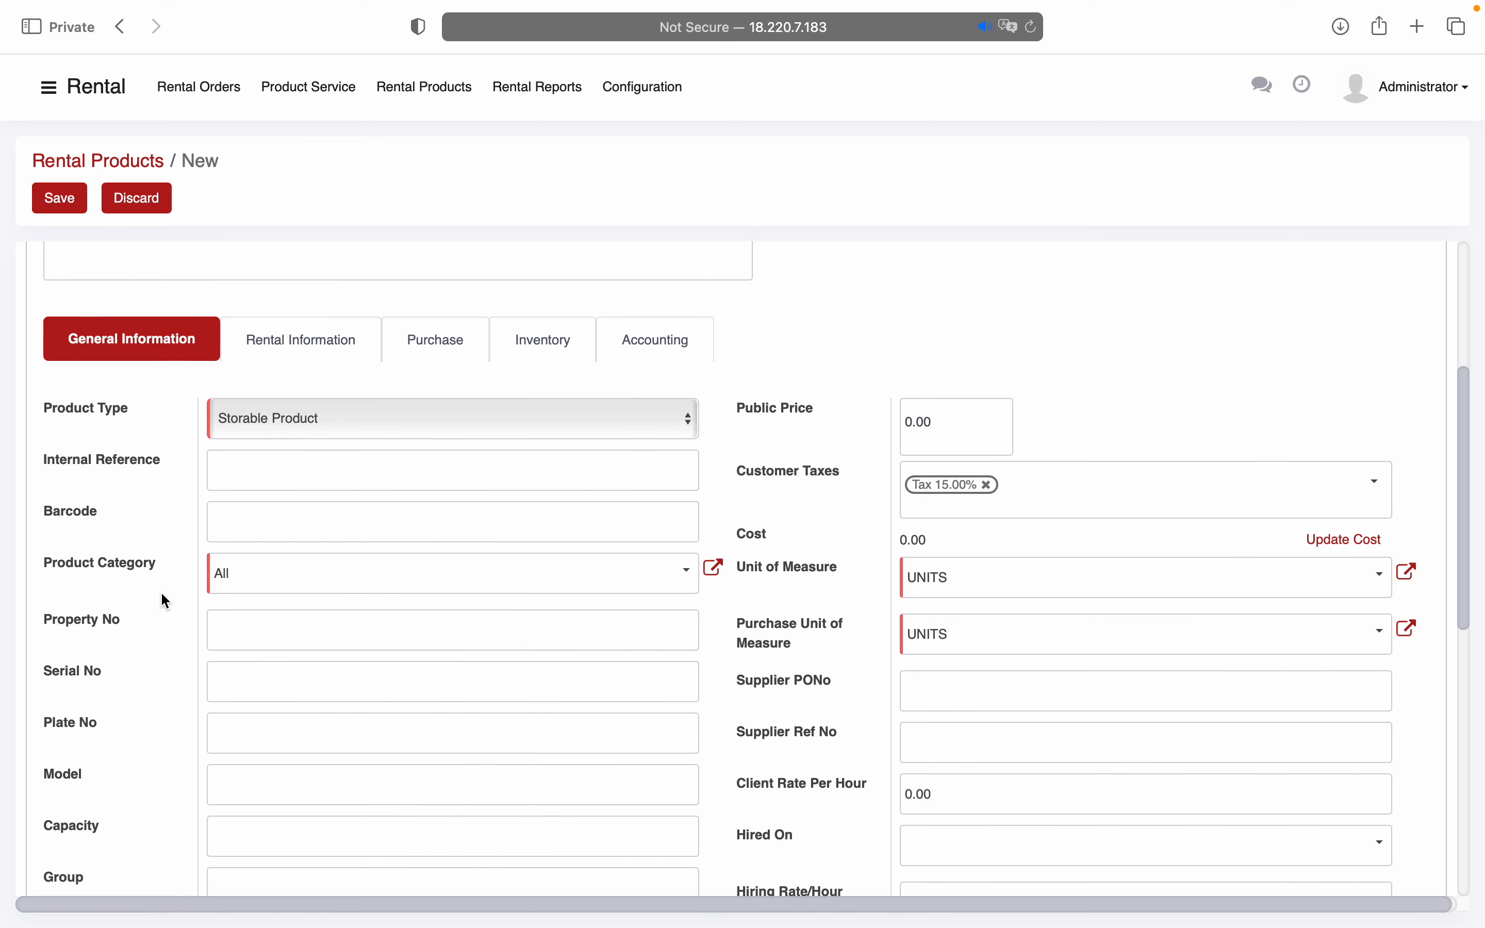
pyautogui.scroll(-2, 165, 599)
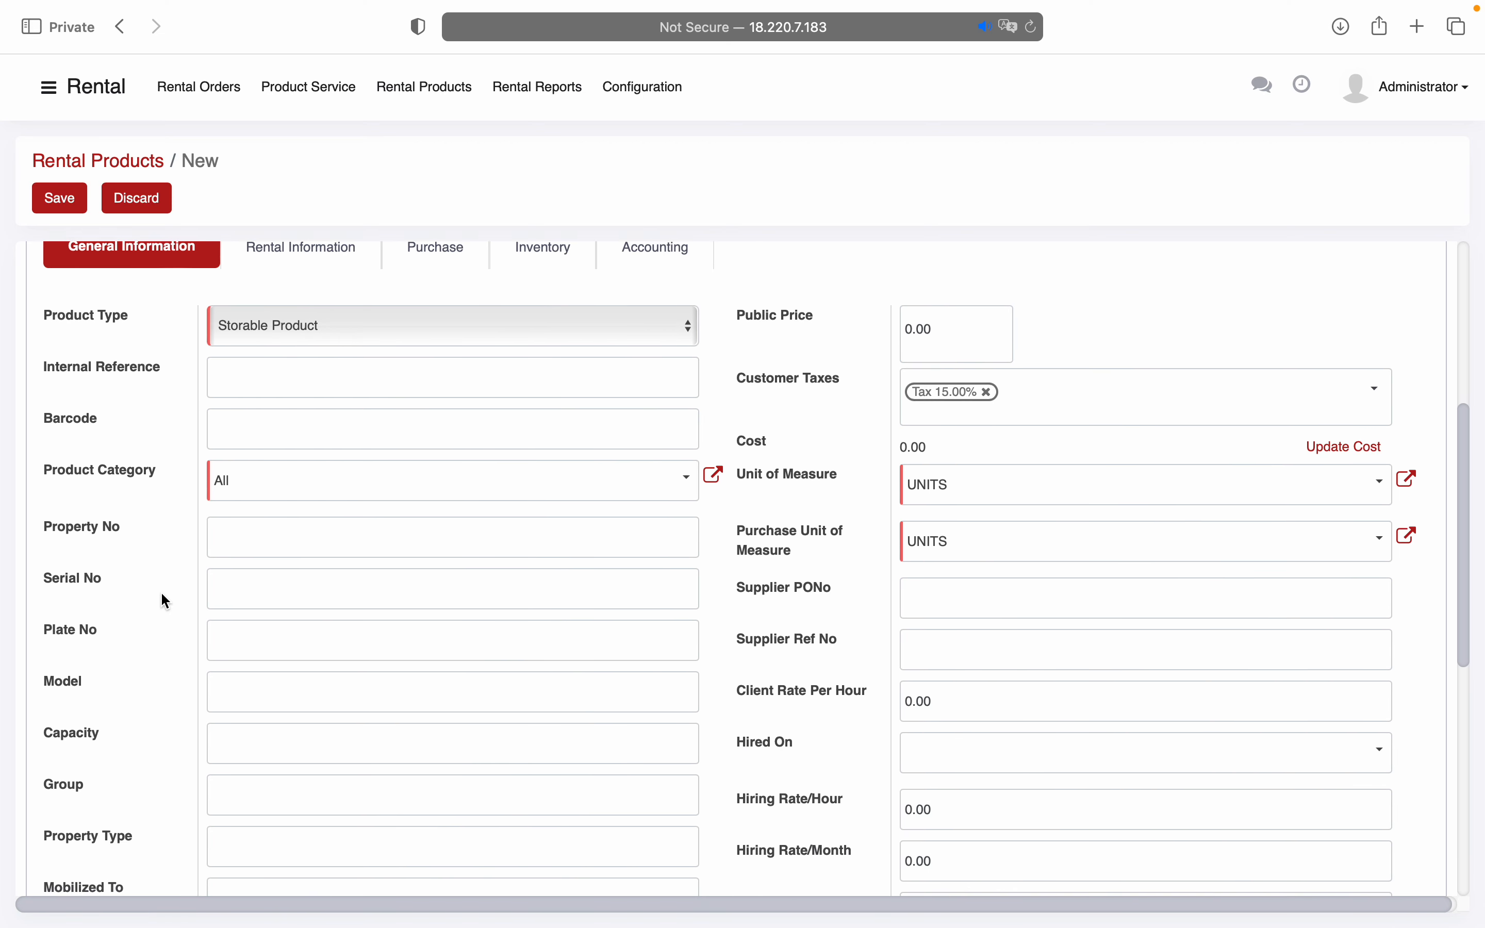
pyautogui.scroll(-2, 162, 599)
pyautogui.scroll(4, 162, 599)
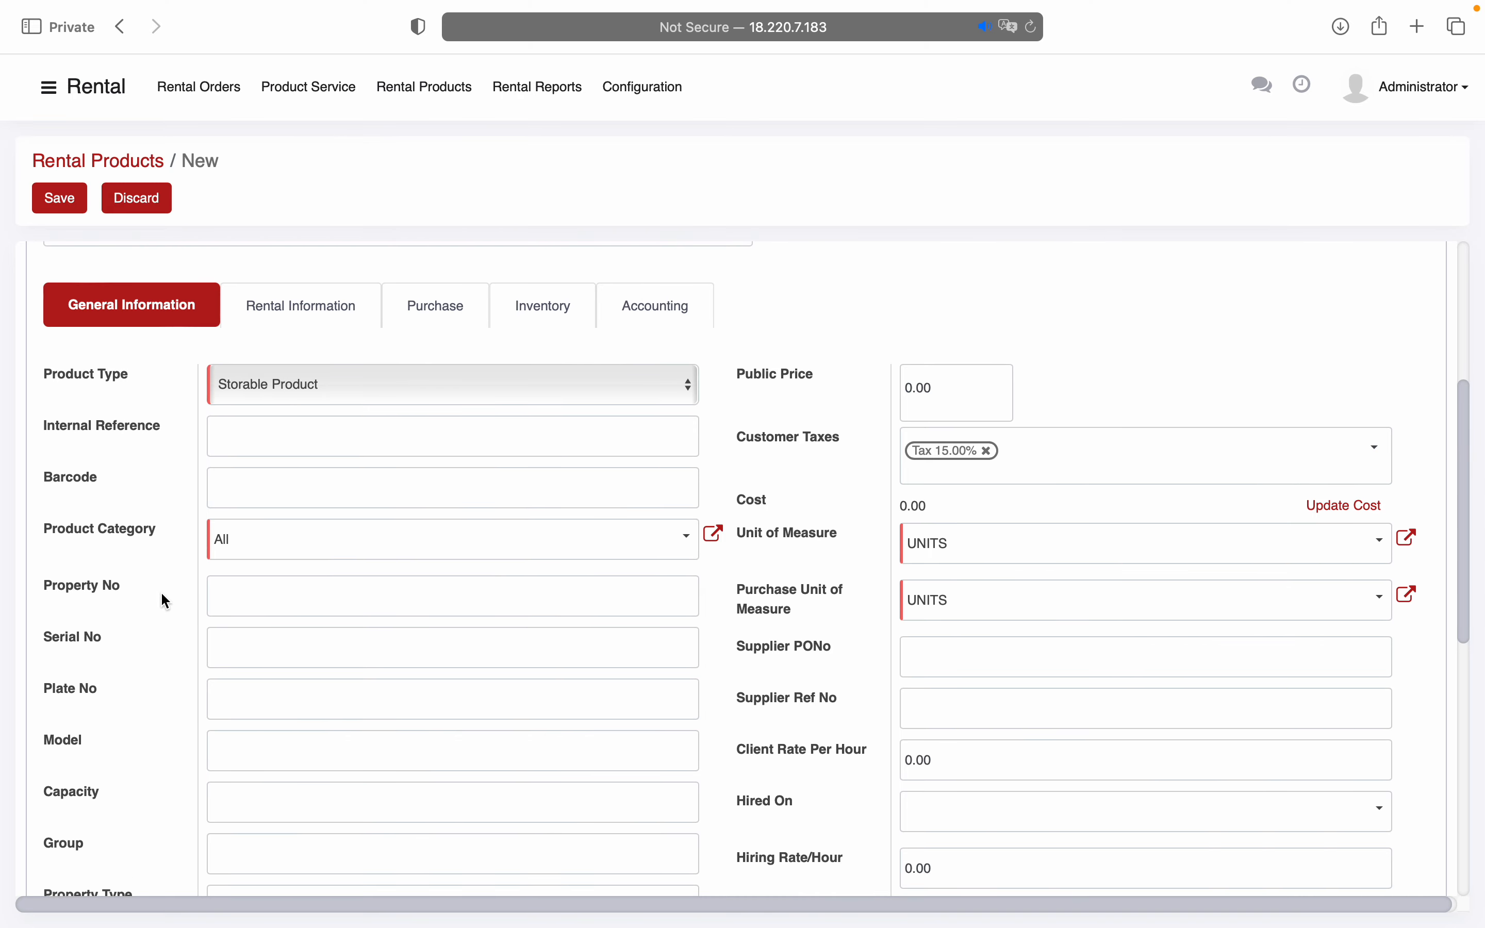
pyautogui.scroll(2, 165, 600)
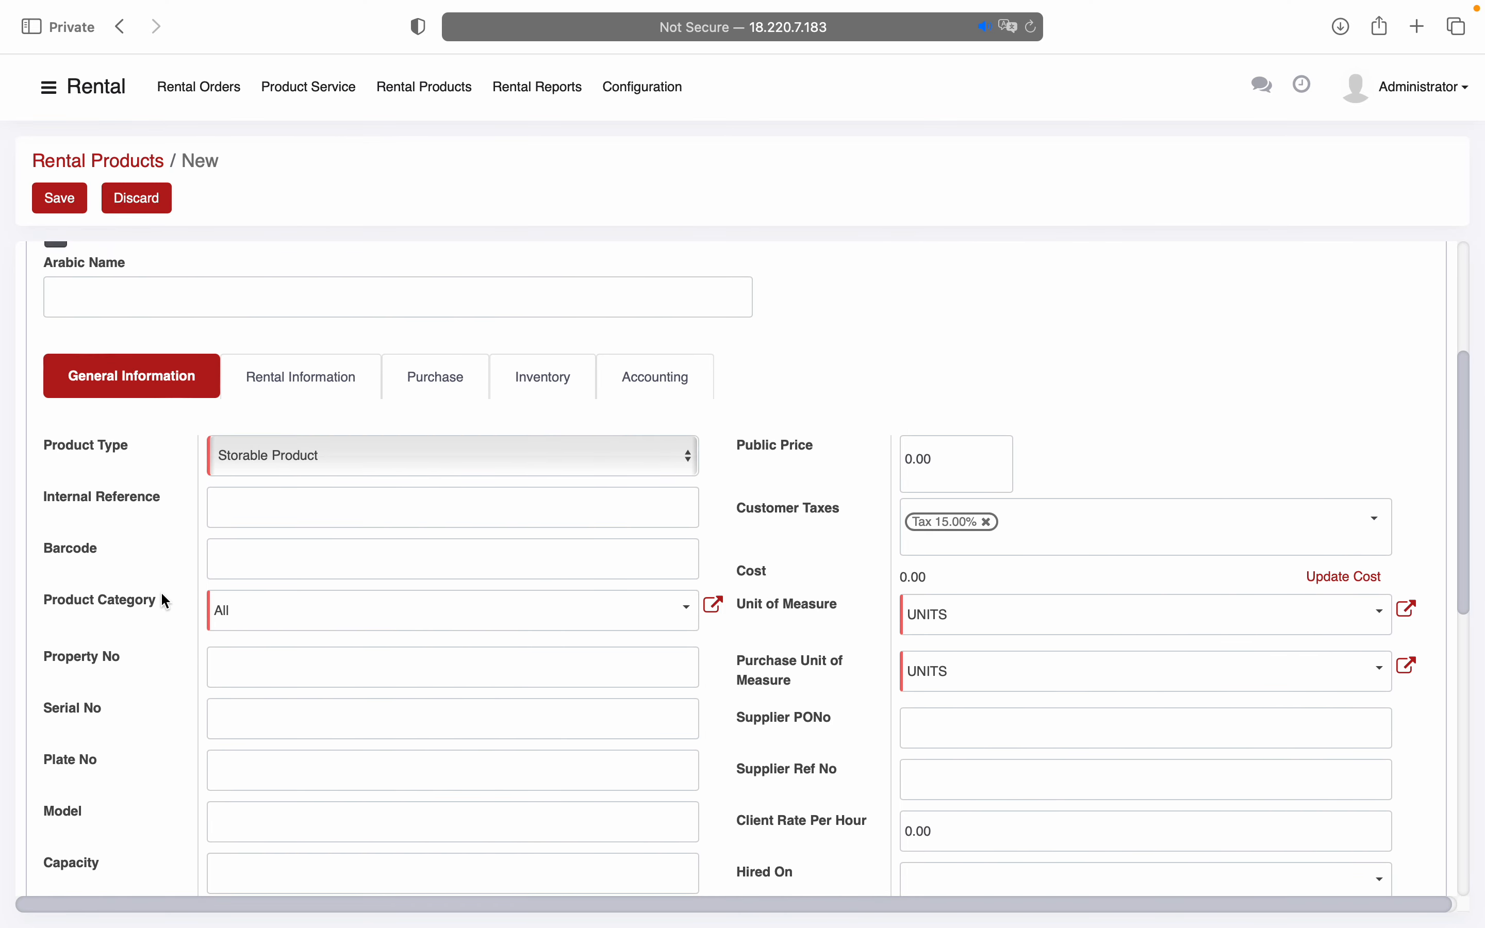
pyautogui.scroll(-8, 162, 600)
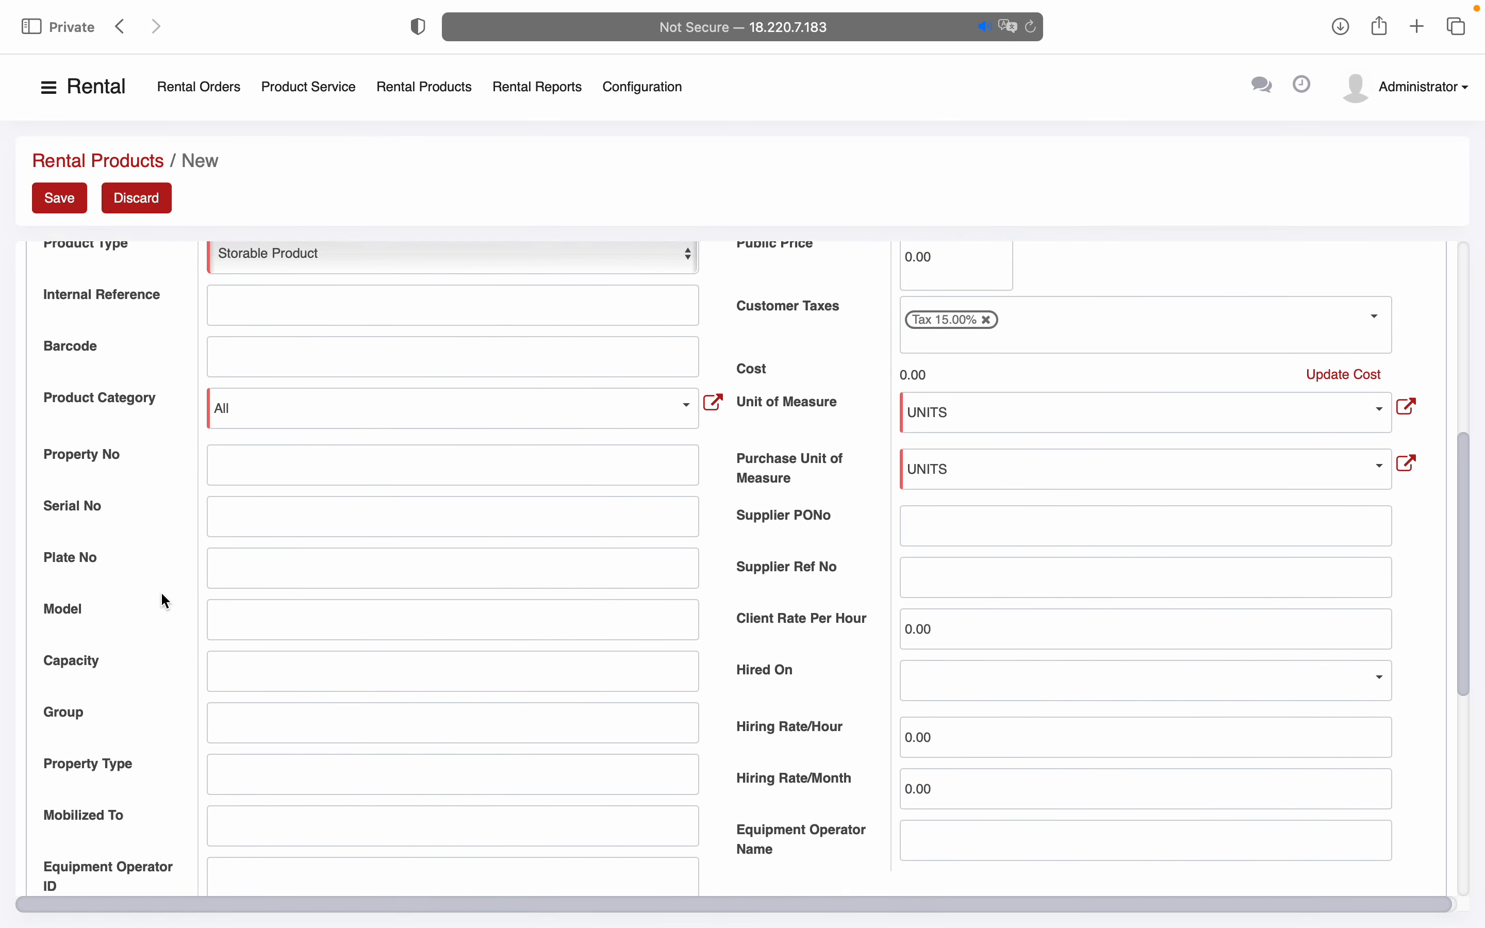
pyautogui.scroll(7, 162, 599)
pyautogui.scroll(2, 164, 600)
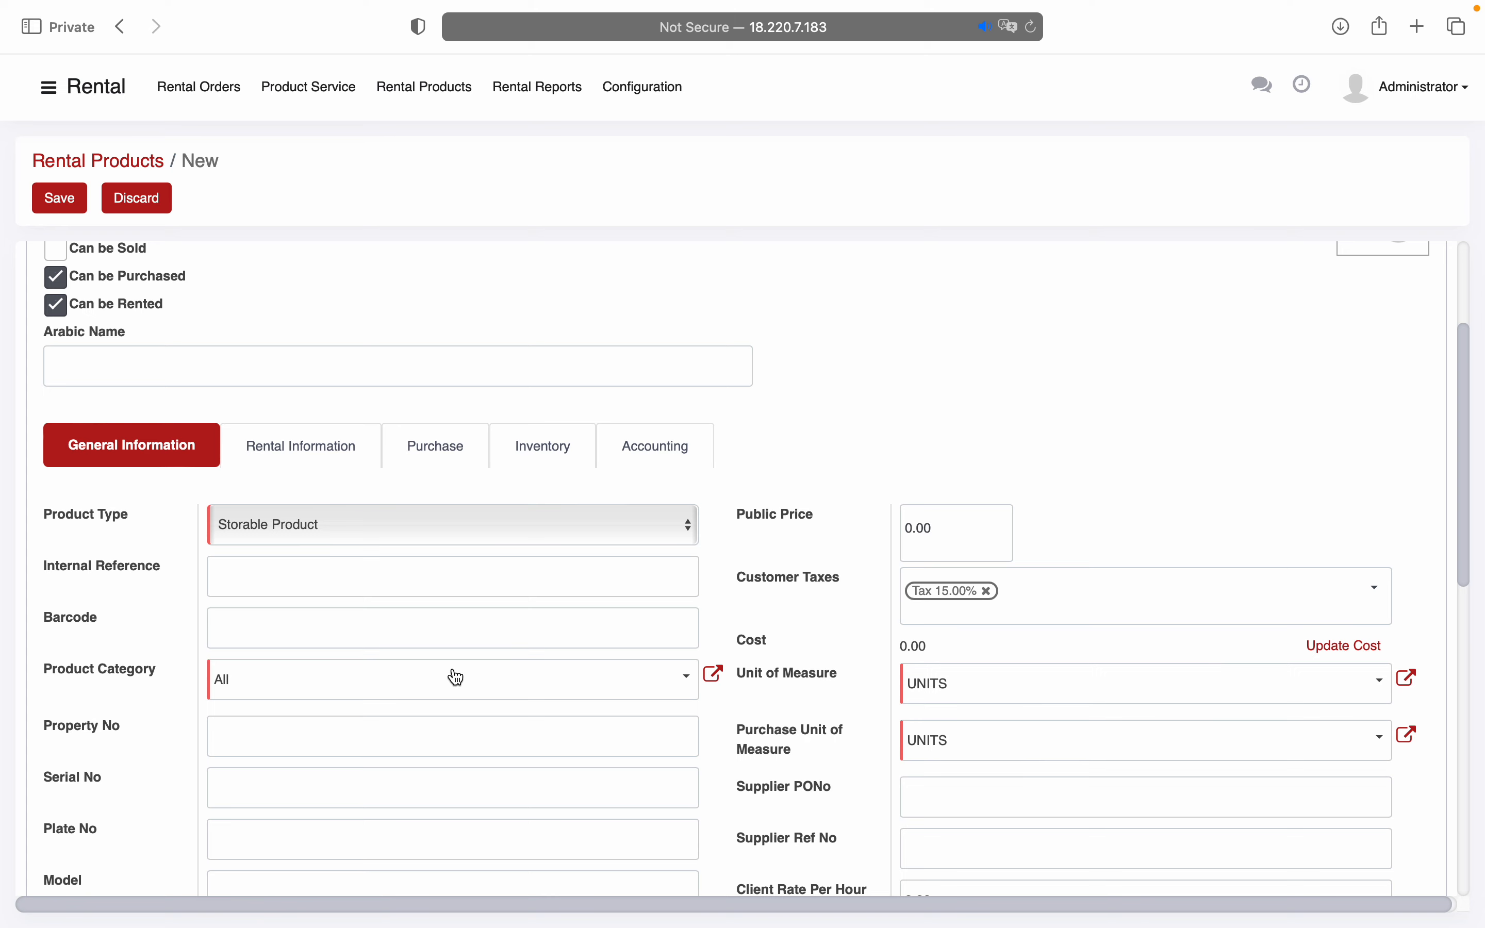
pyautogui.click(712, 680)
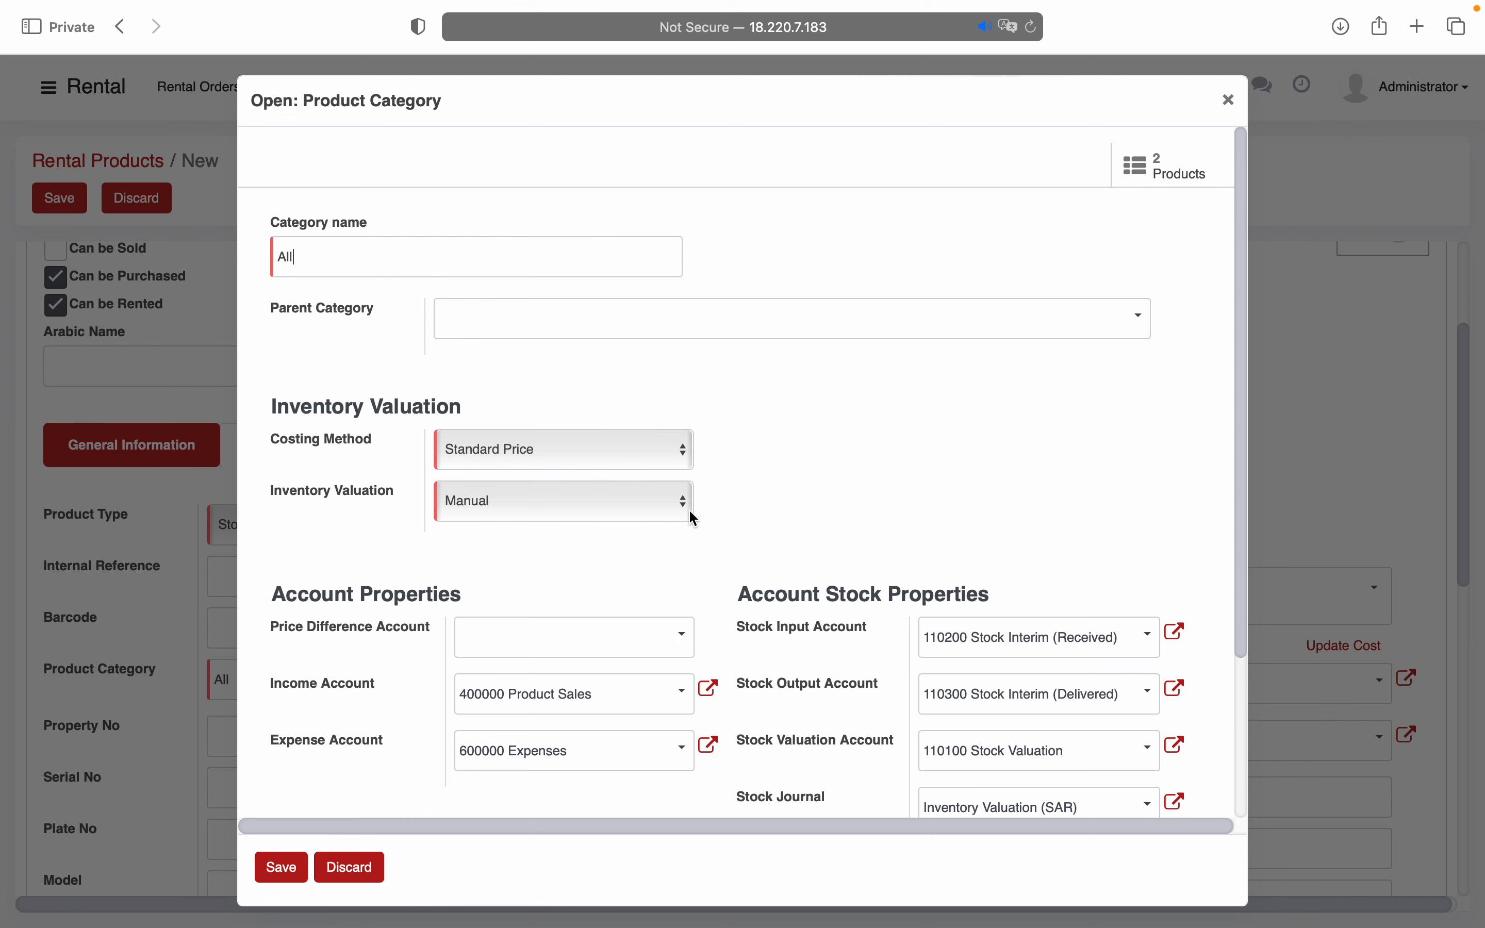
pyautogui.click(1229, 100)
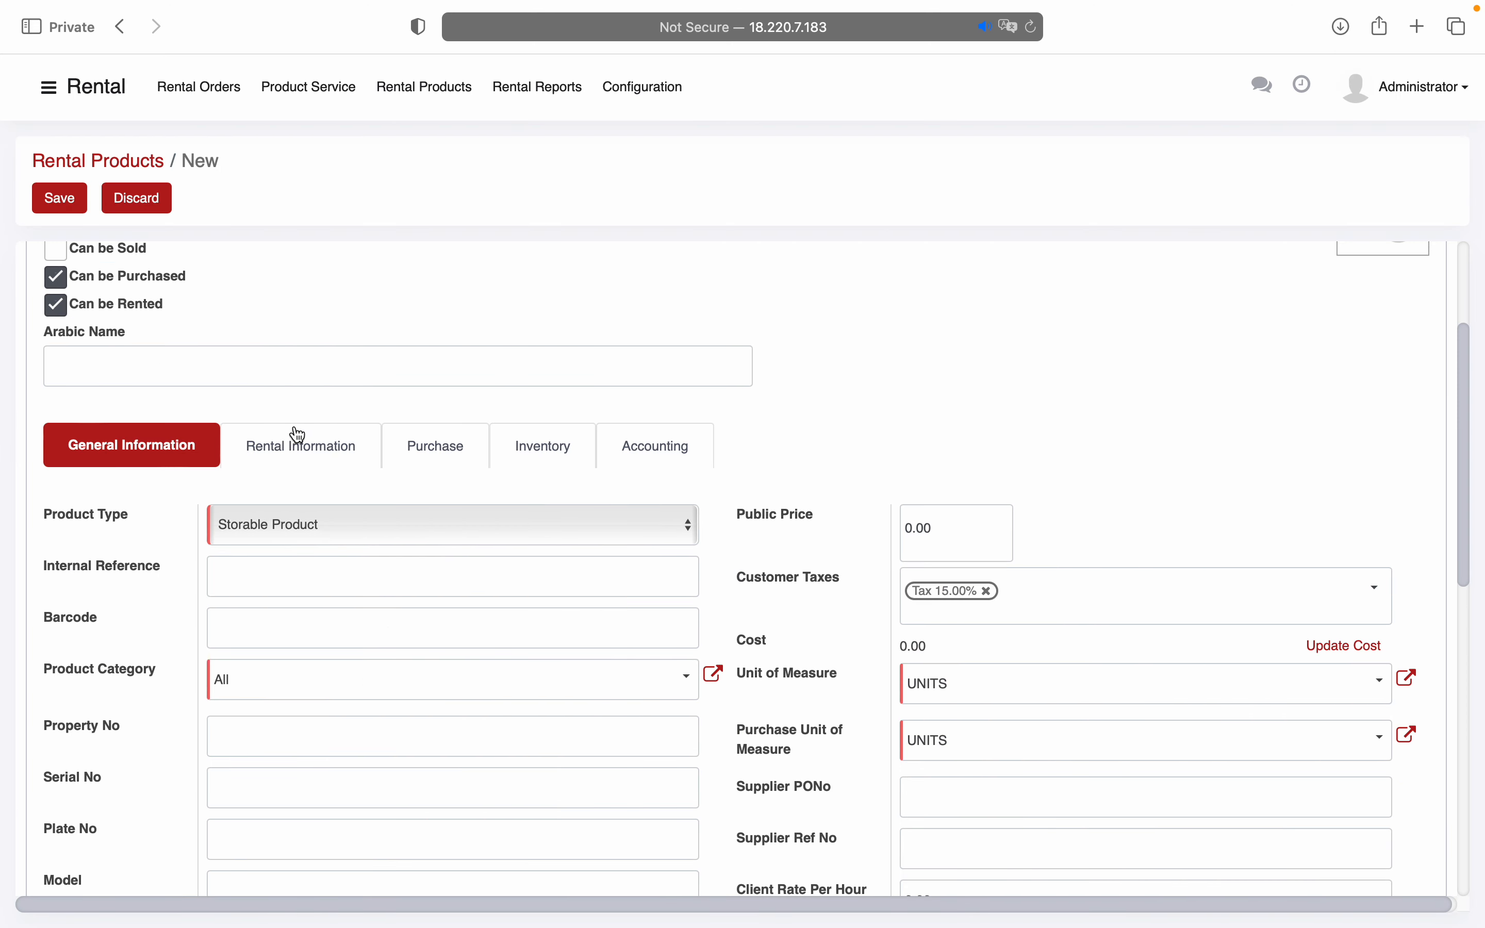
# Review the product's rental rate fields and its inventory routes and tracking options
pyautogui.click(287, 448)
pyautogui.scroll(-2, 150, 592)
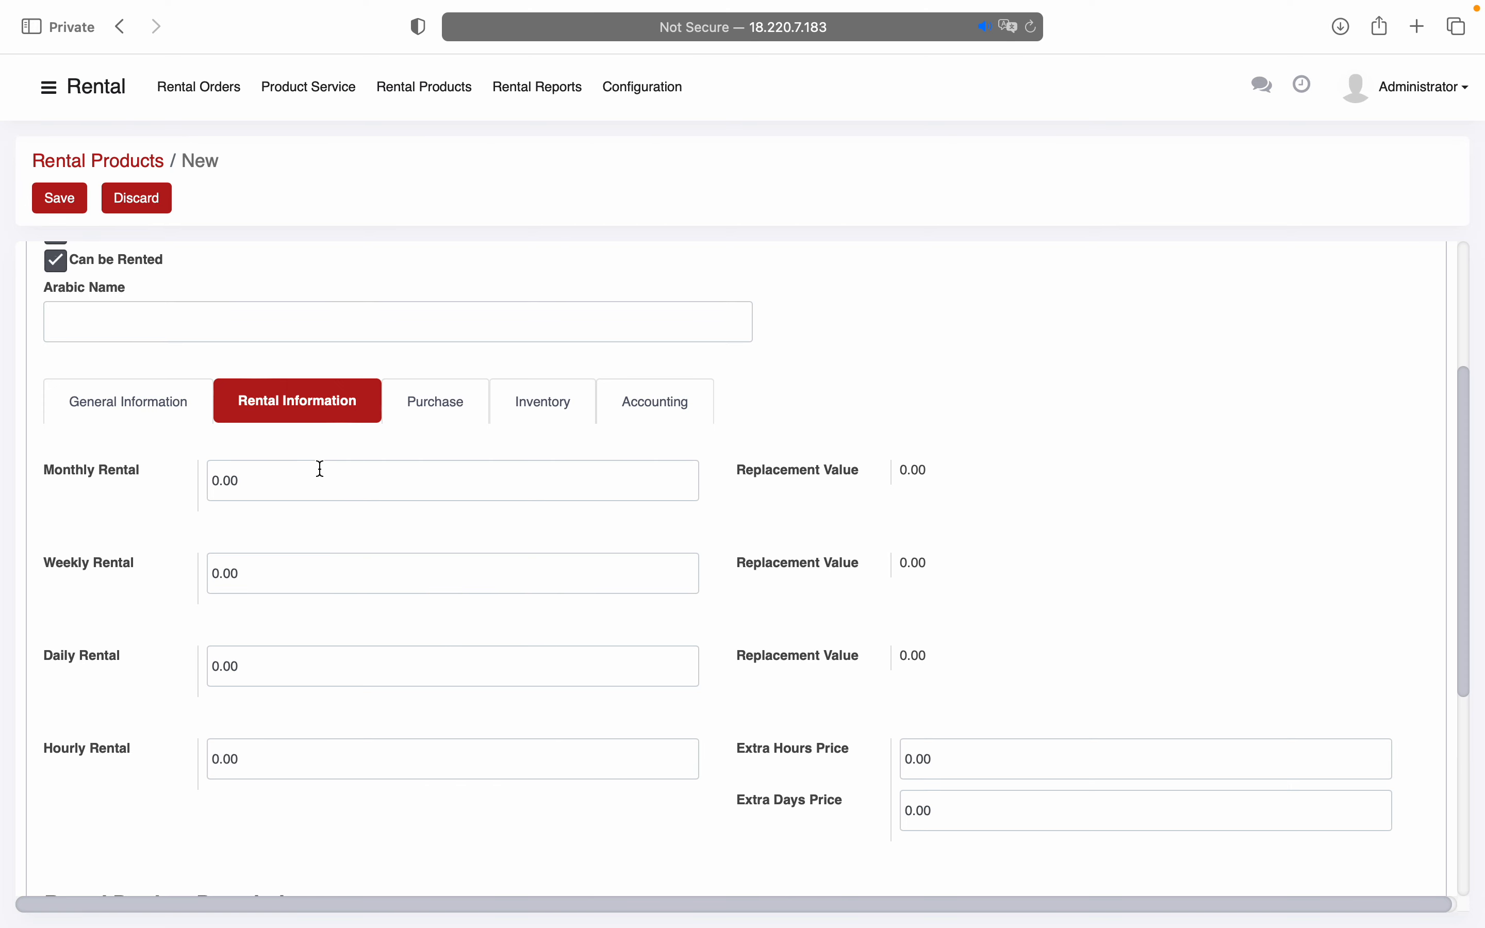
pyautogui.click(545, 426)
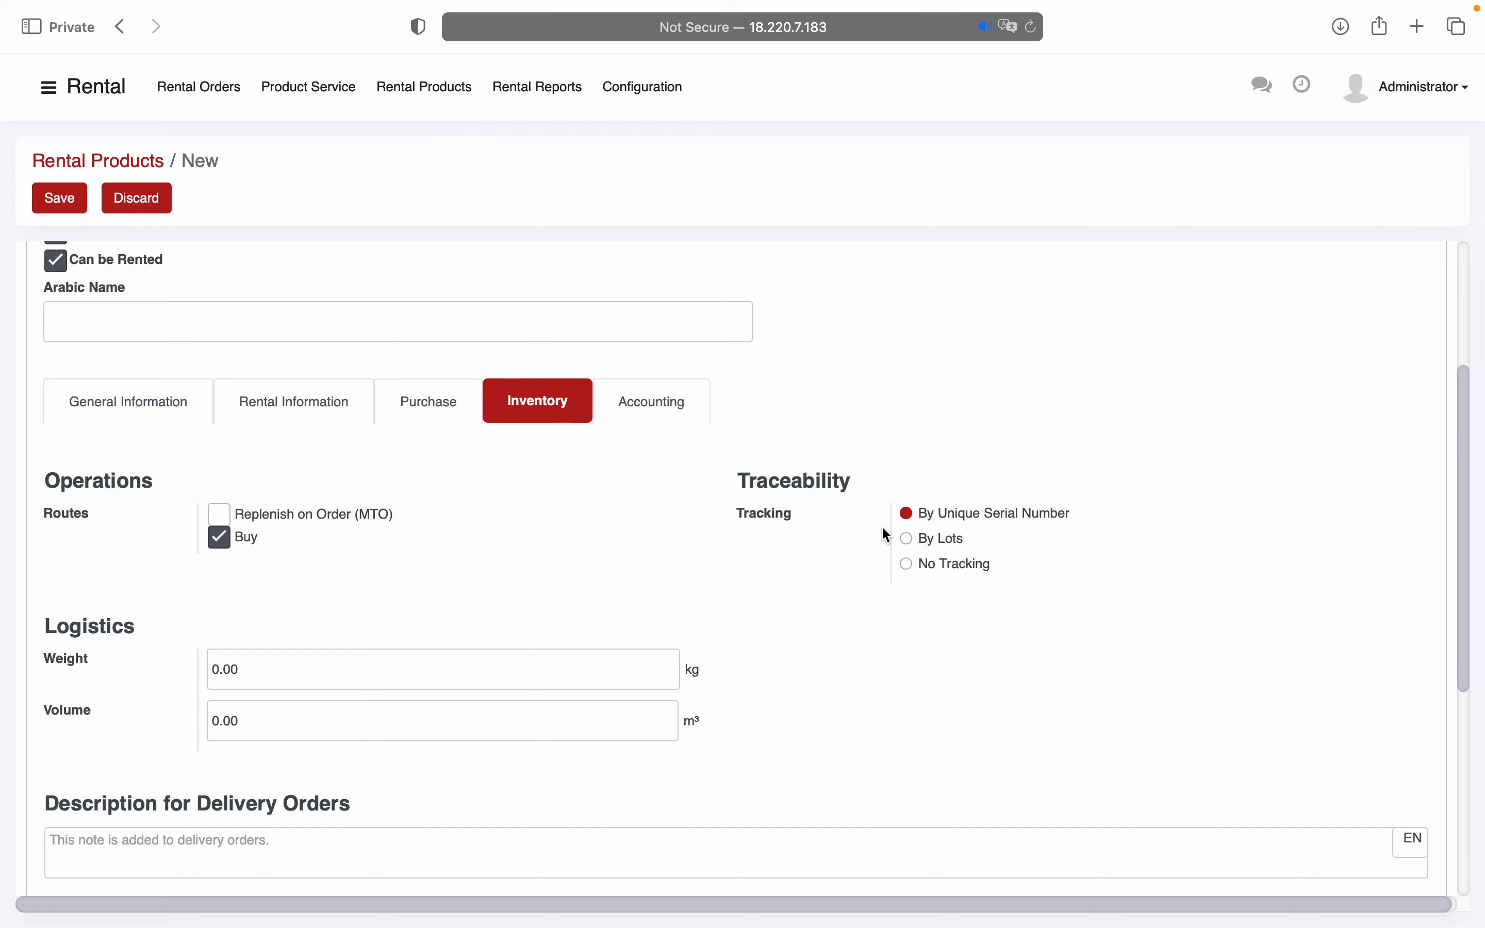
# Return to the product's general information and save the GENERATOR product
pyautogui.scroll(2, 769, 540)
pyautogui.scroll(5, 763, 531)
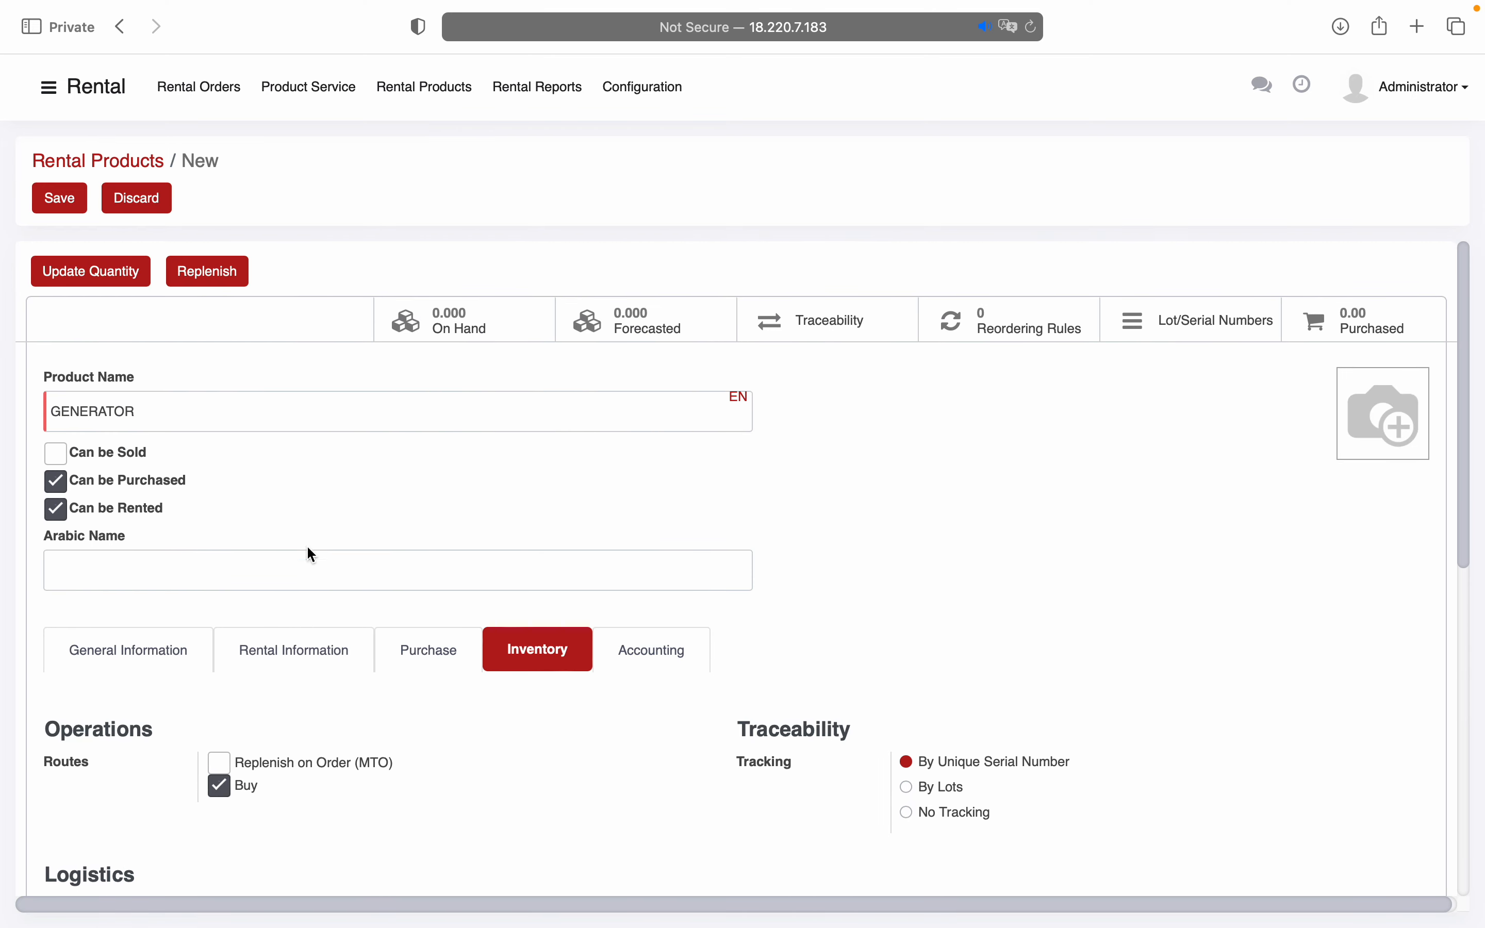
pyautogui.click(136, 651)
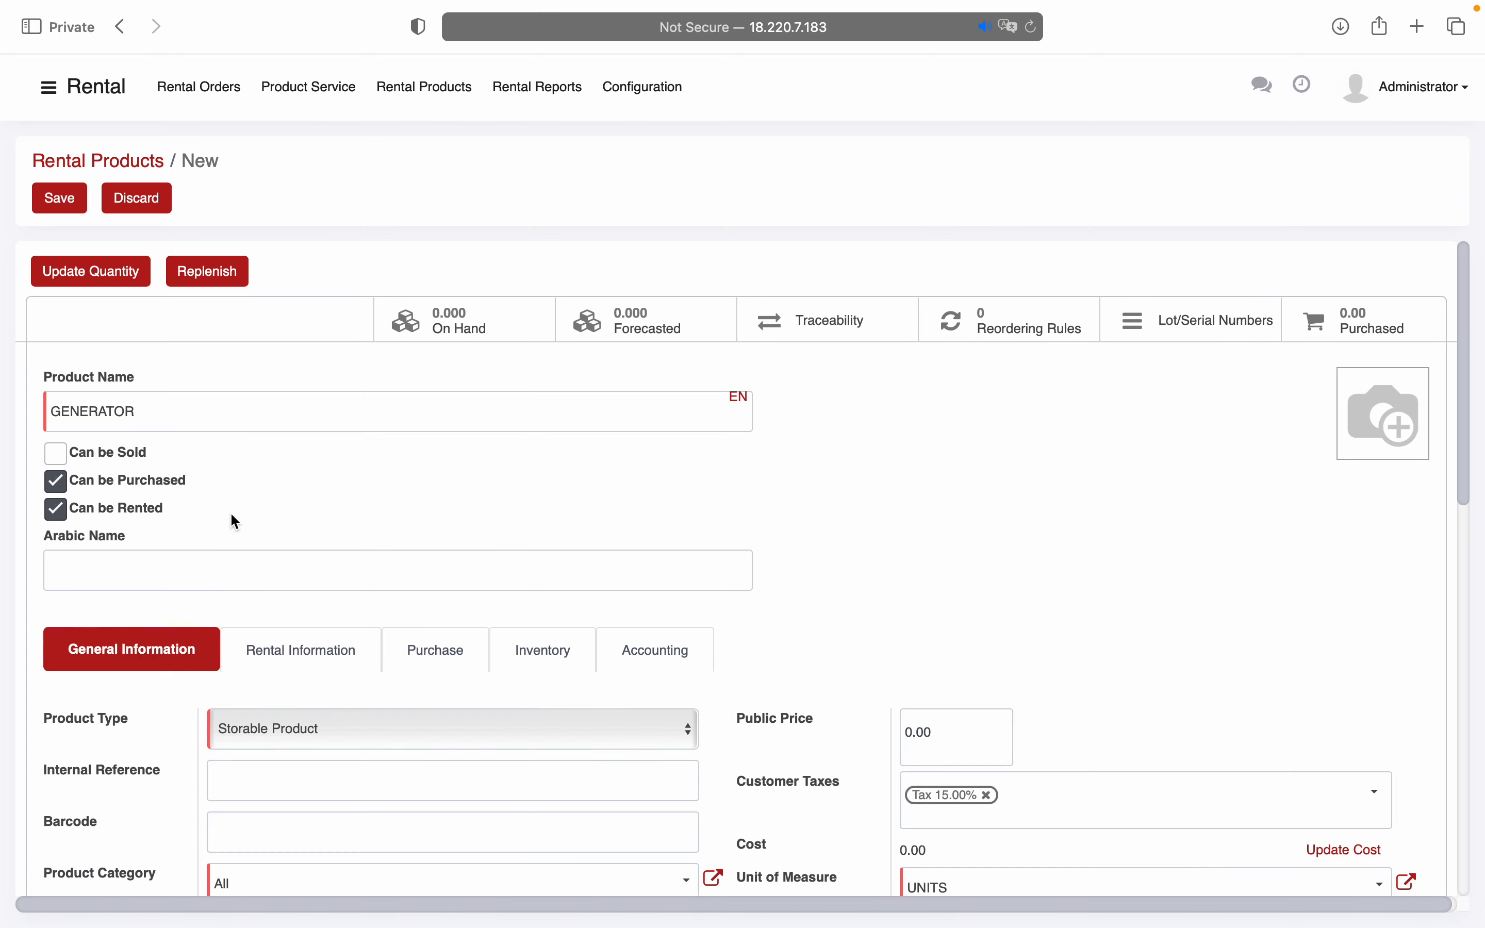
pyautogui.click(74, 207)
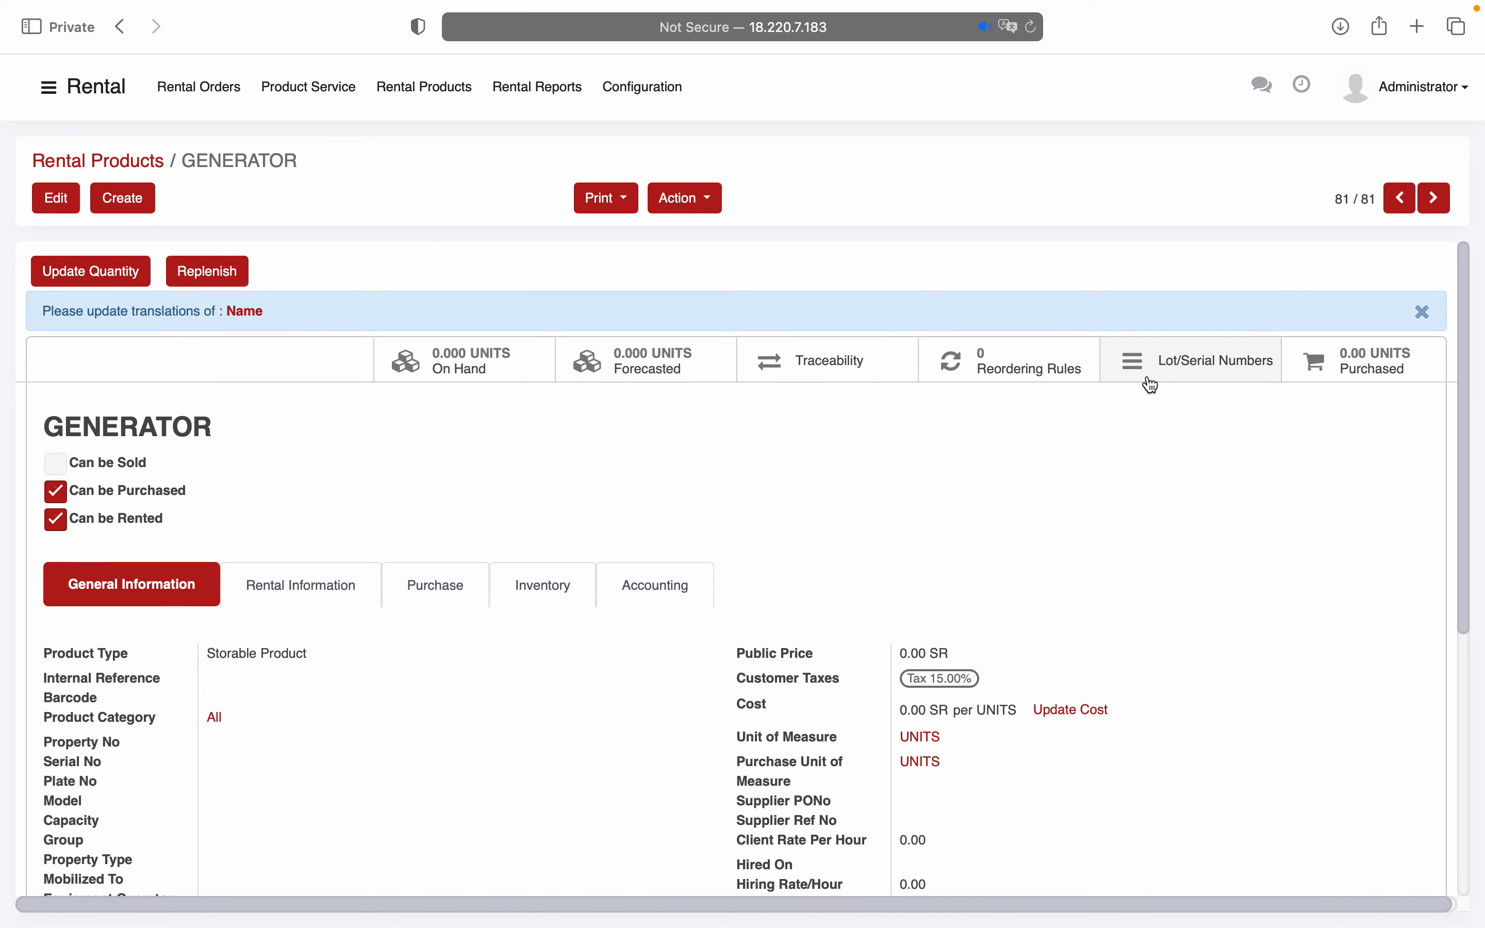
# Open the GENERATOR product's lots and serial numbers and start a new serial number record
pyautogui.click(1196, 376)
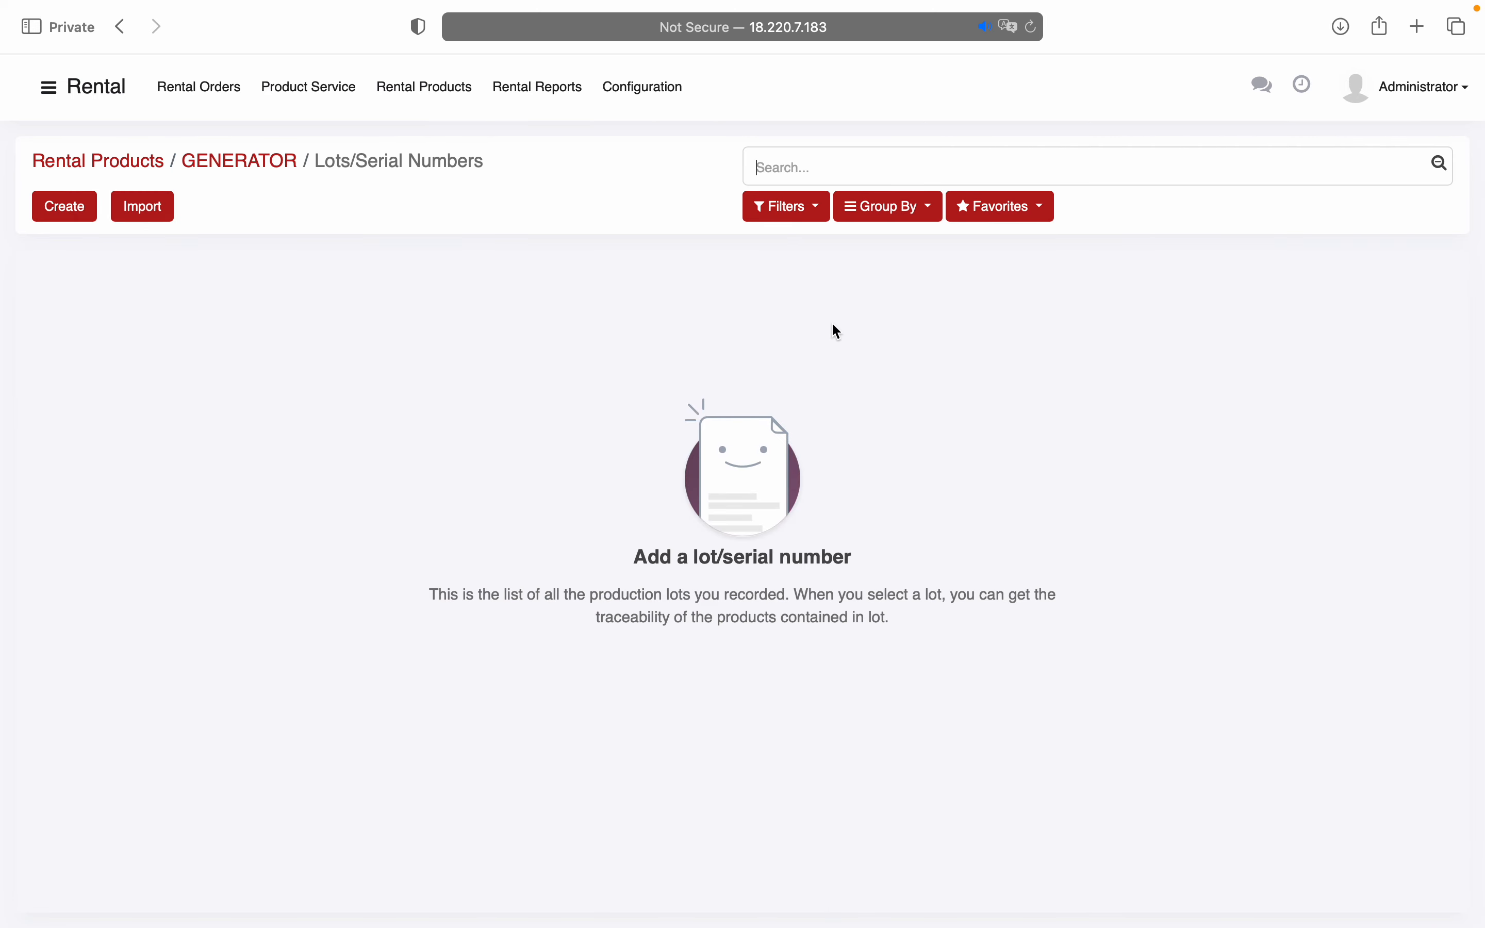
pyautogui.click(276, 175)
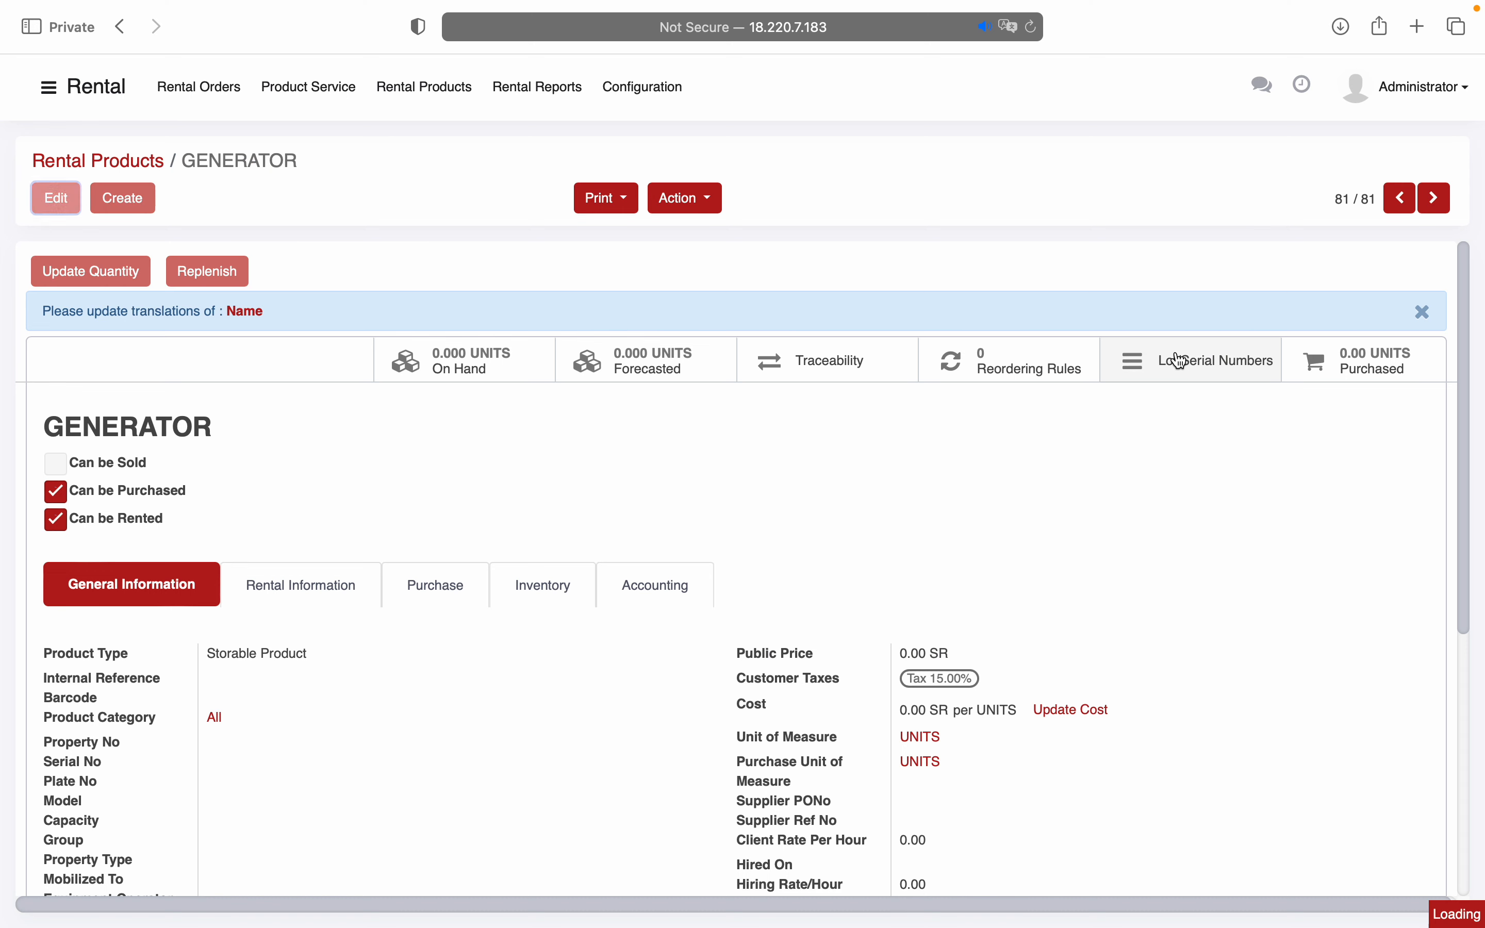
pyautogui.click(1179, 361)
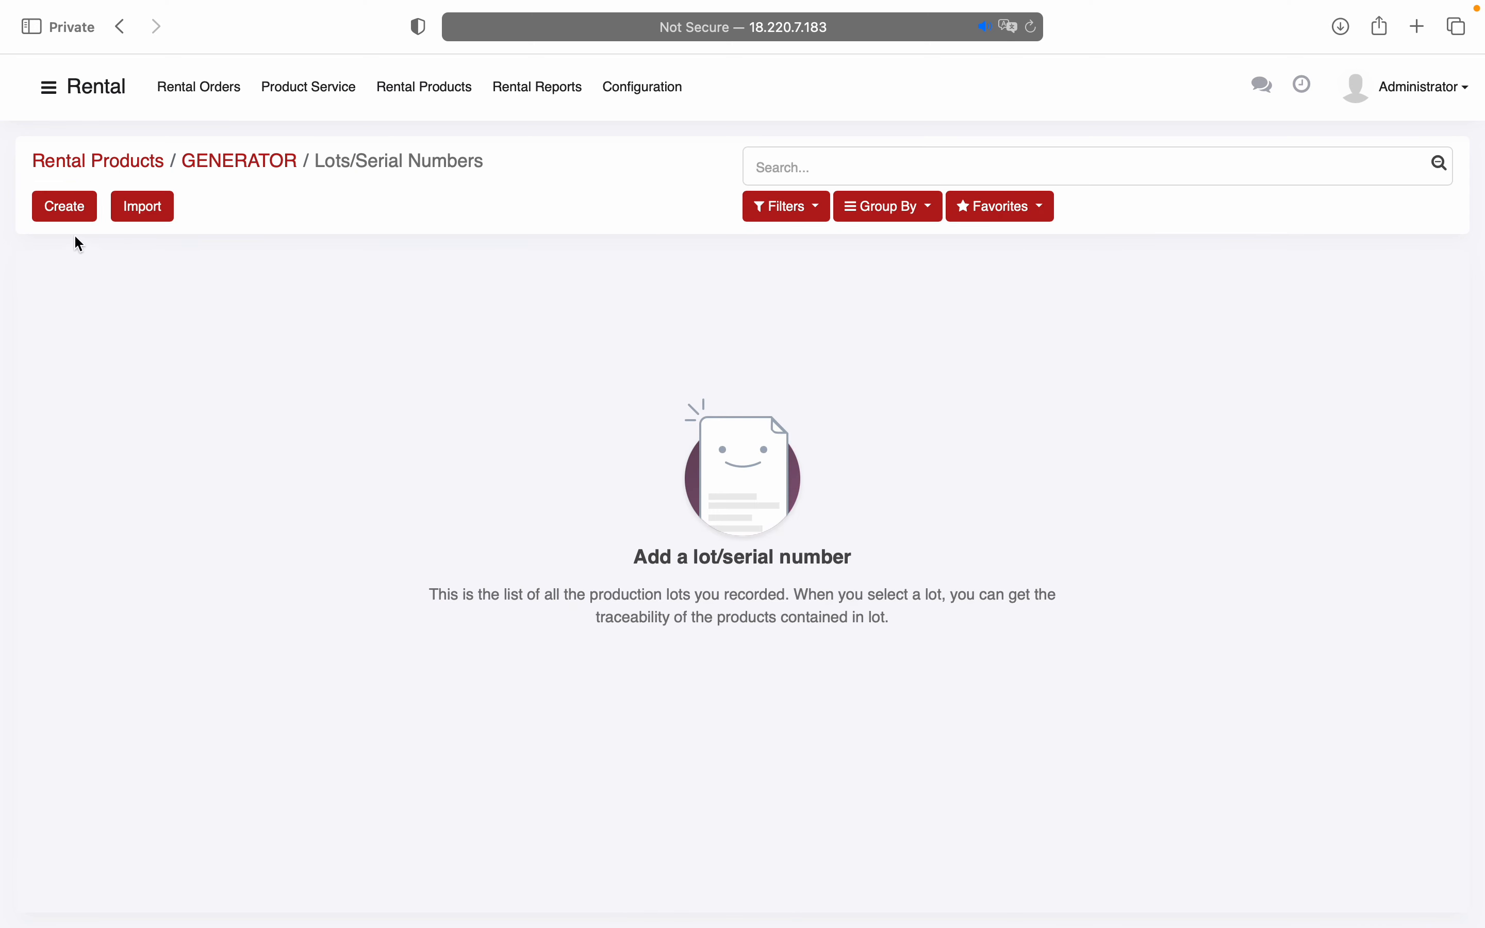
pyautogui.click(64, 216)
pyautogui.click(69, 209)
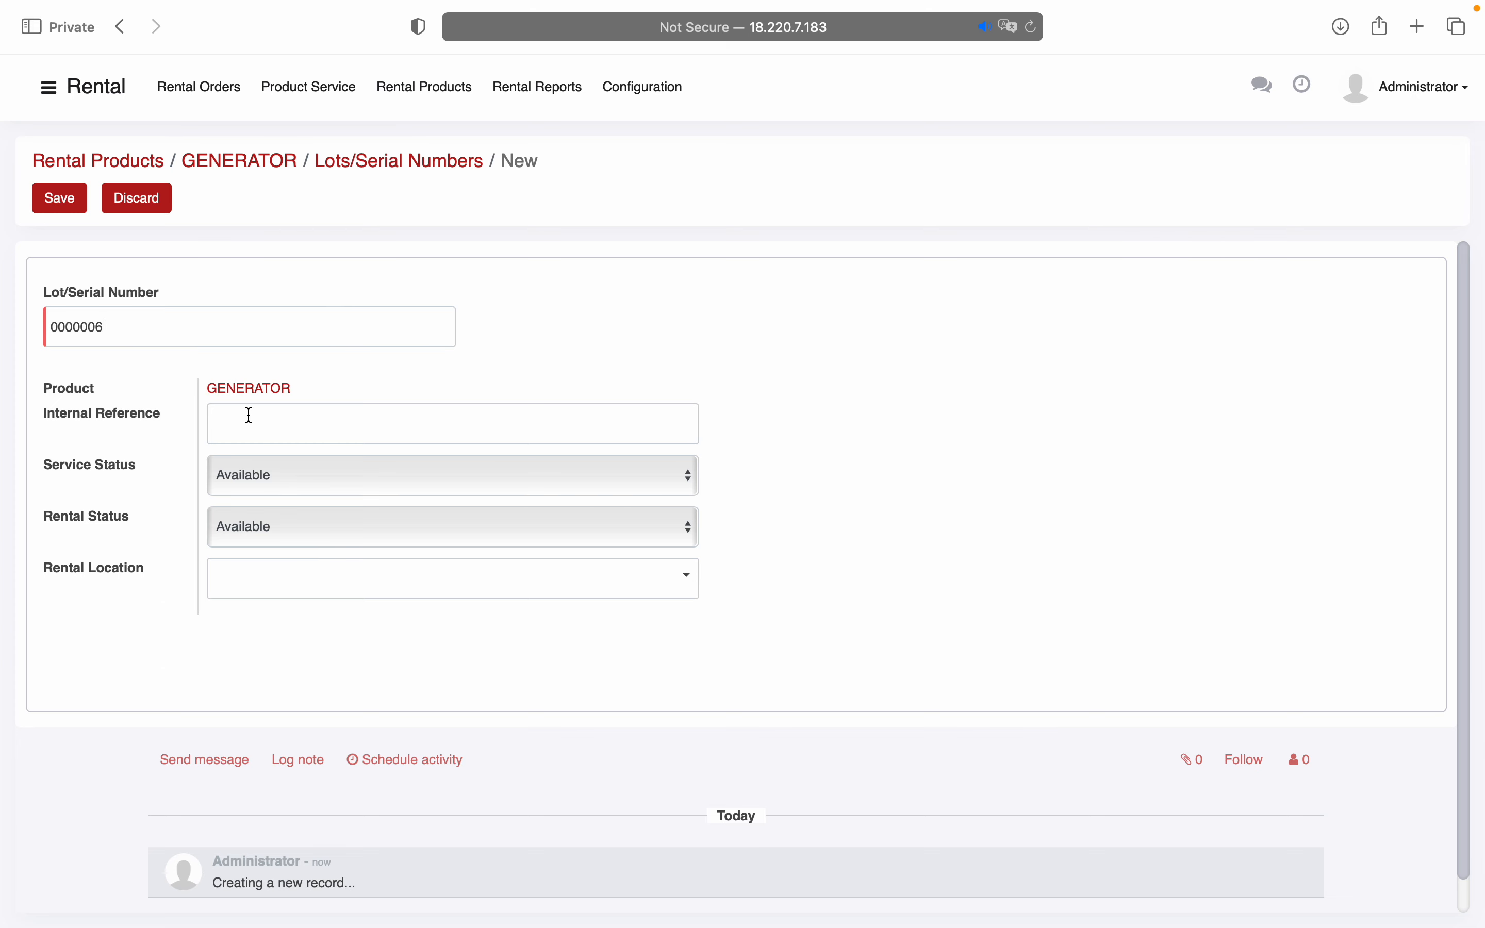
# Review the available service status and rental status options for the new serial number without changing them
pyautogui.click(245, 469)
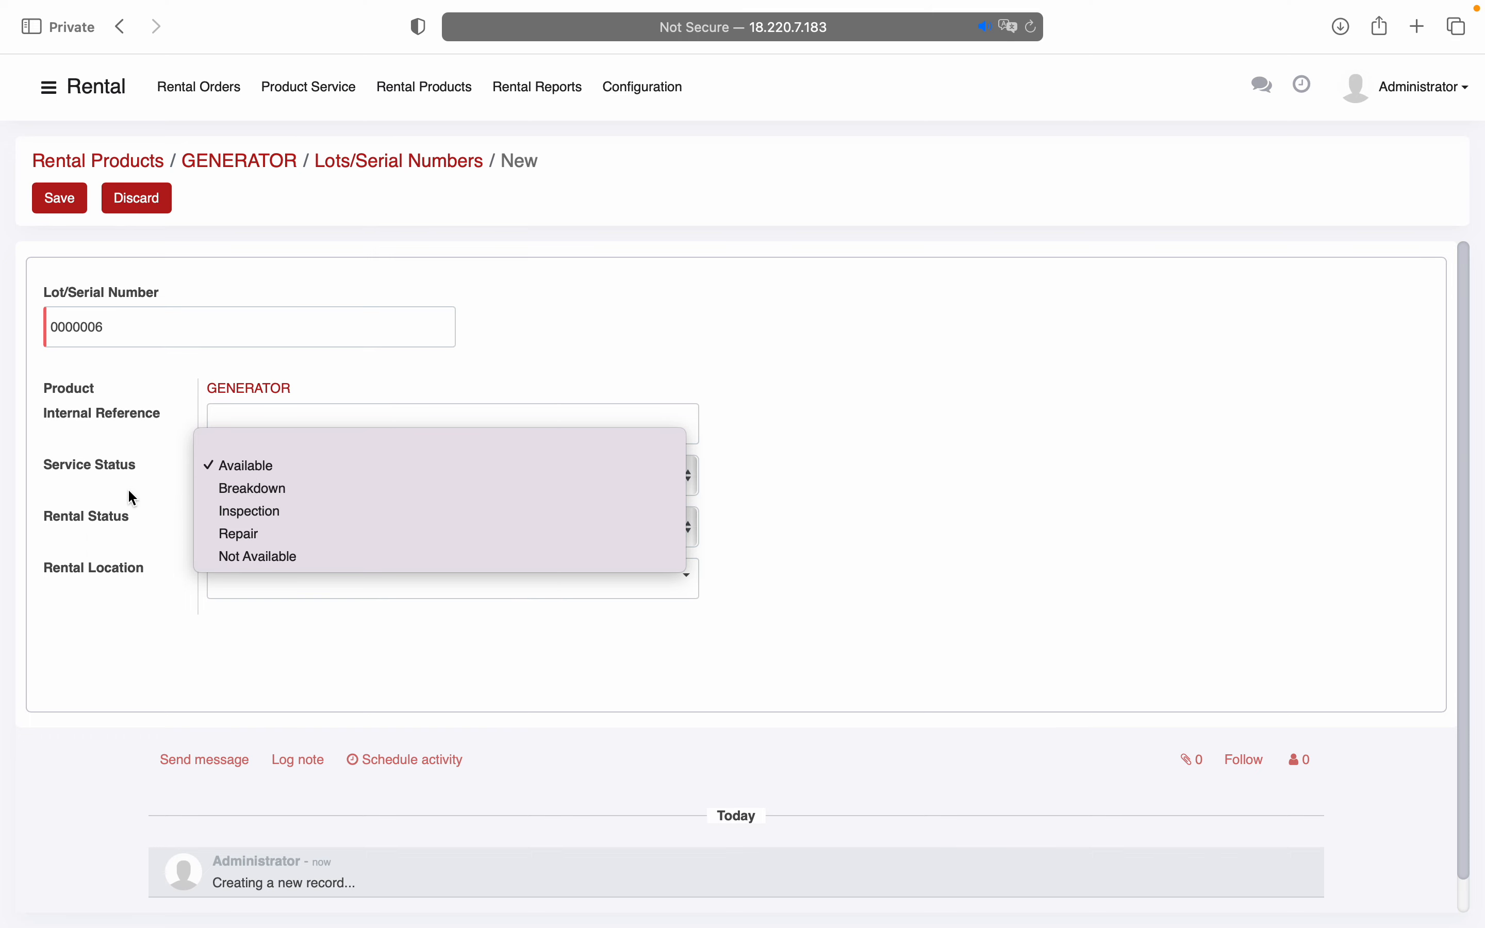
pyautogui.click(159, 498)
pyautogui.click(265, 524)
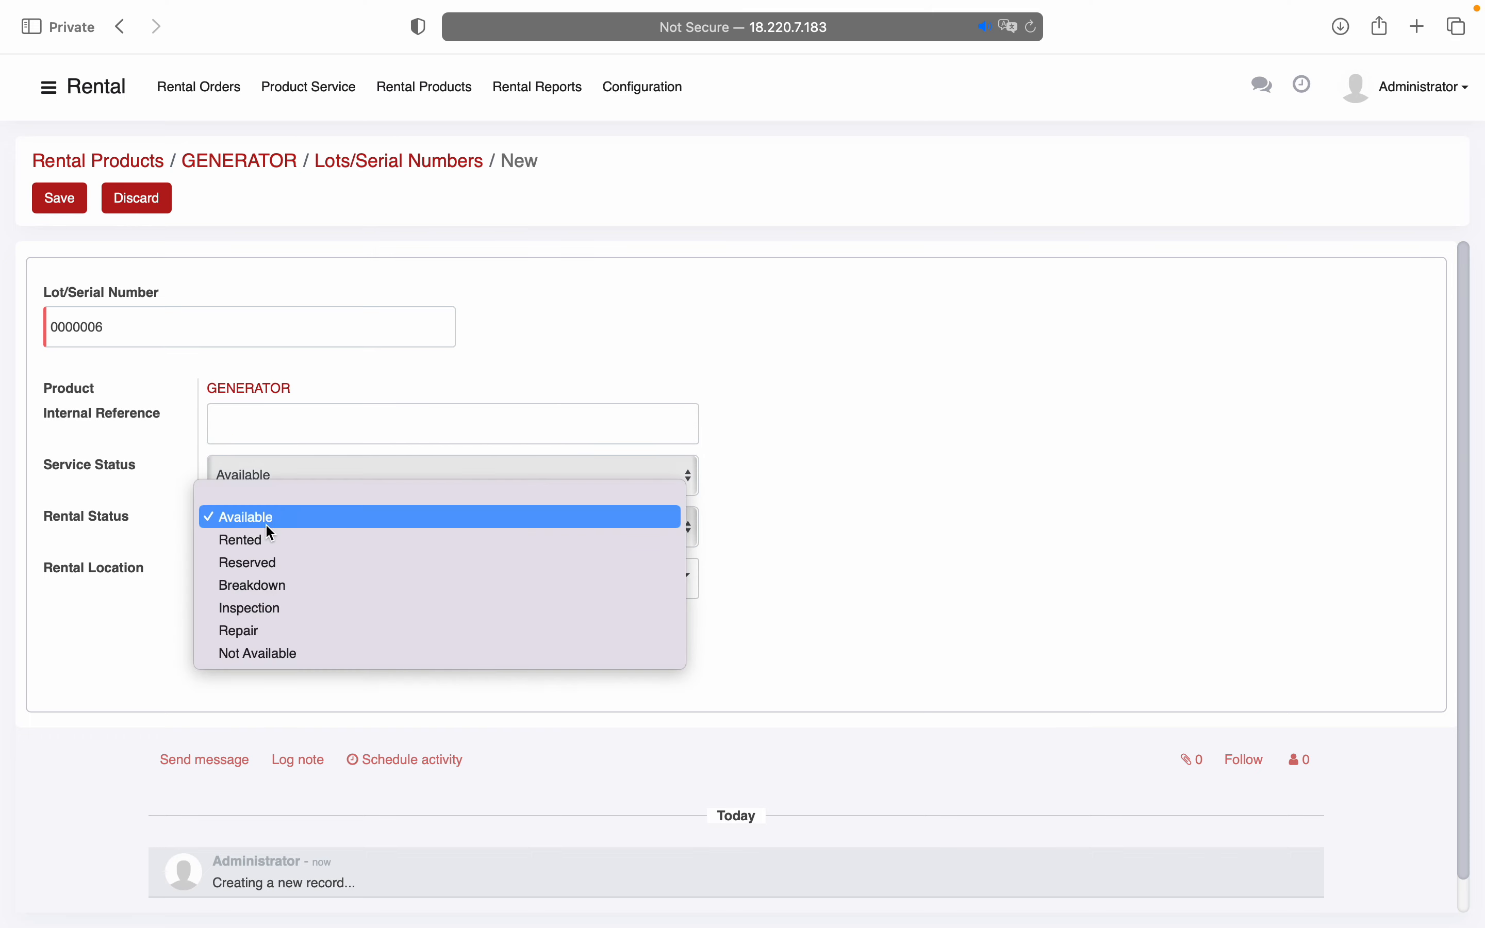
pyautogui.click(118, 488)
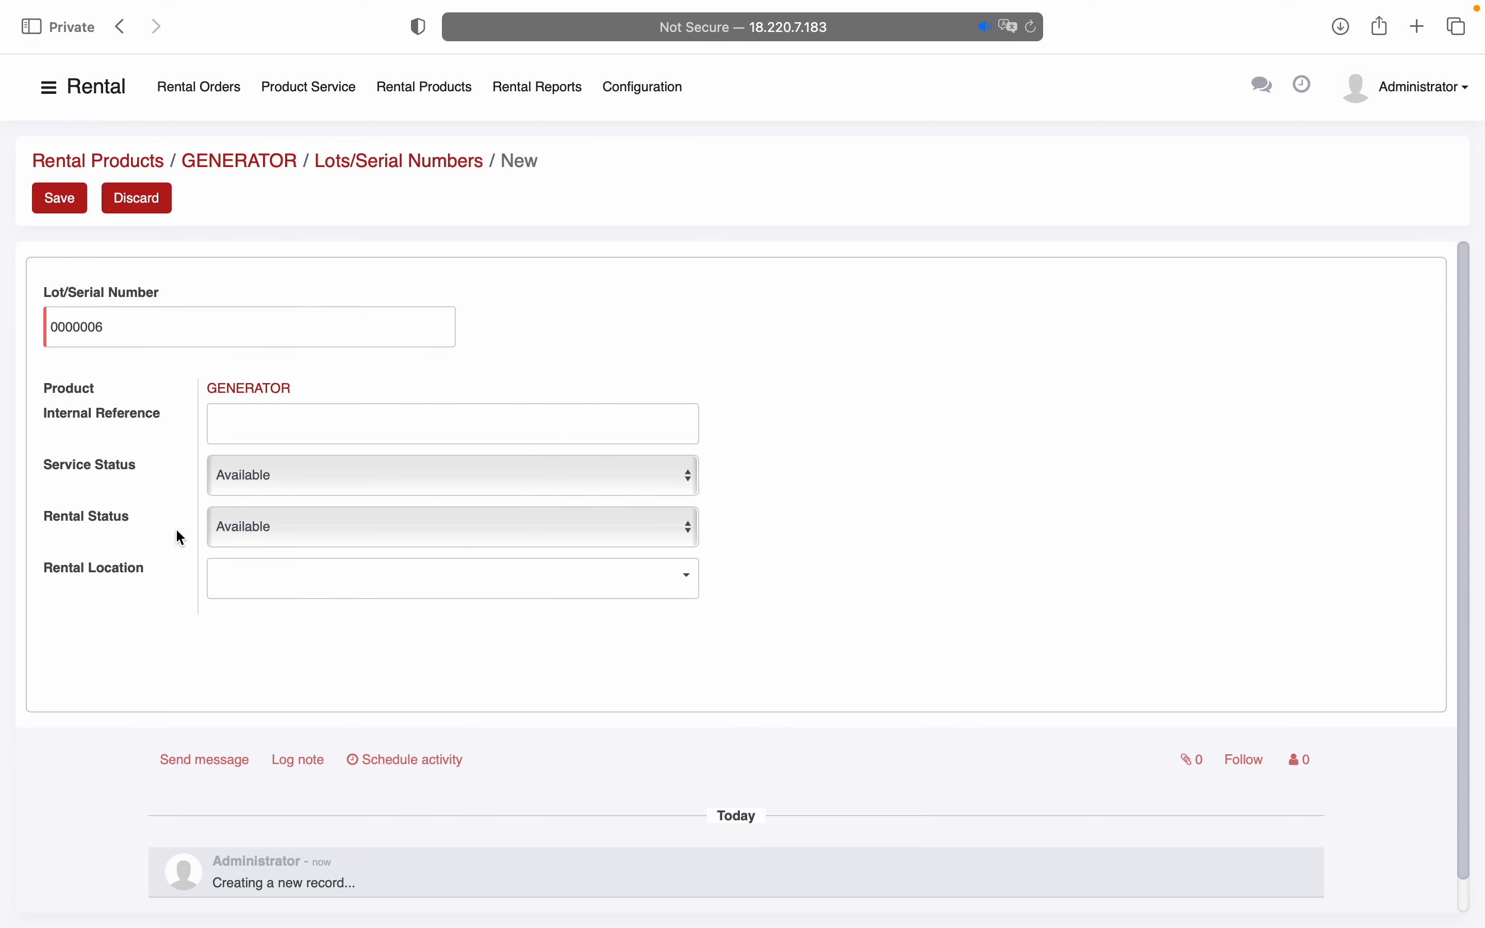
# Set the serial number's rental location to WH / Stock
pyautogui.click(235, 587)
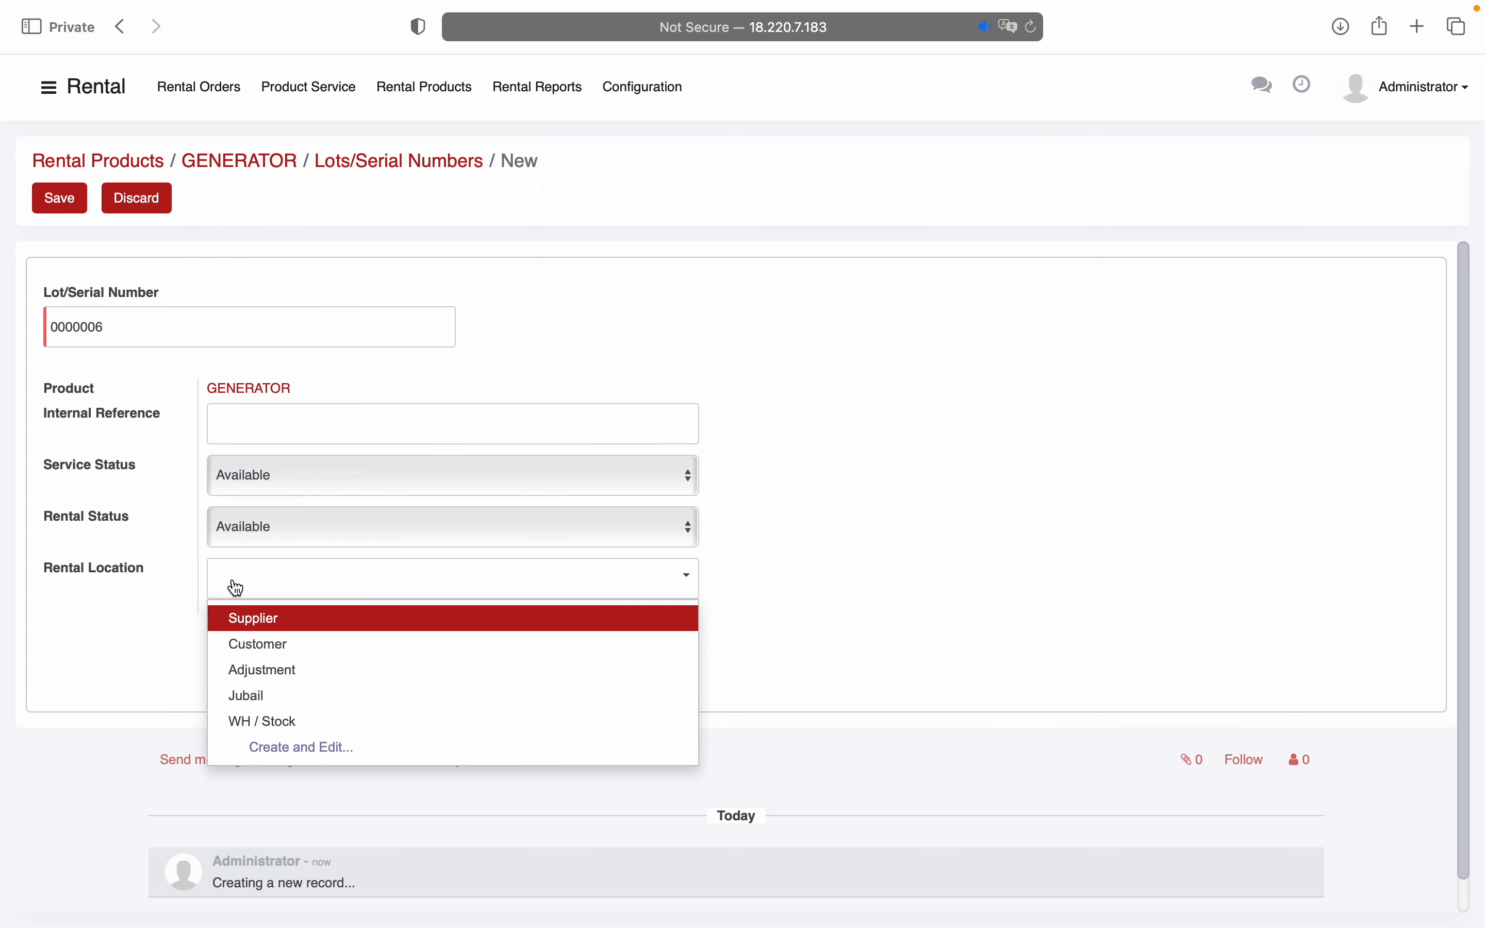
pyautogui.click(236, 721)
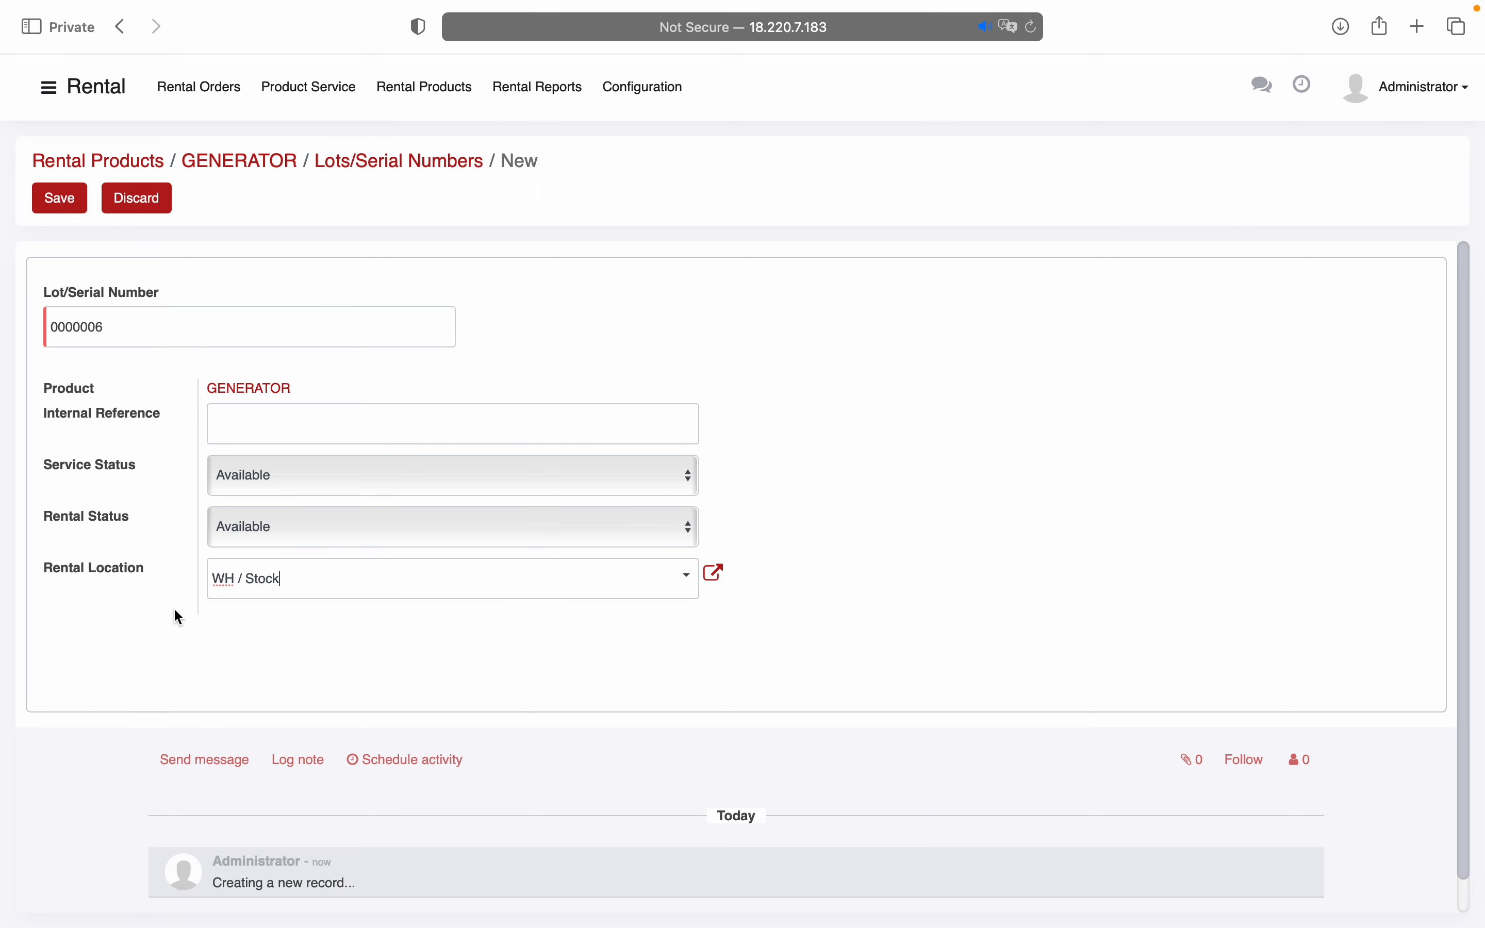
# Recheck the rental status options and view the details of the WH / Stock rental location
pyautogui.click(258, 523)
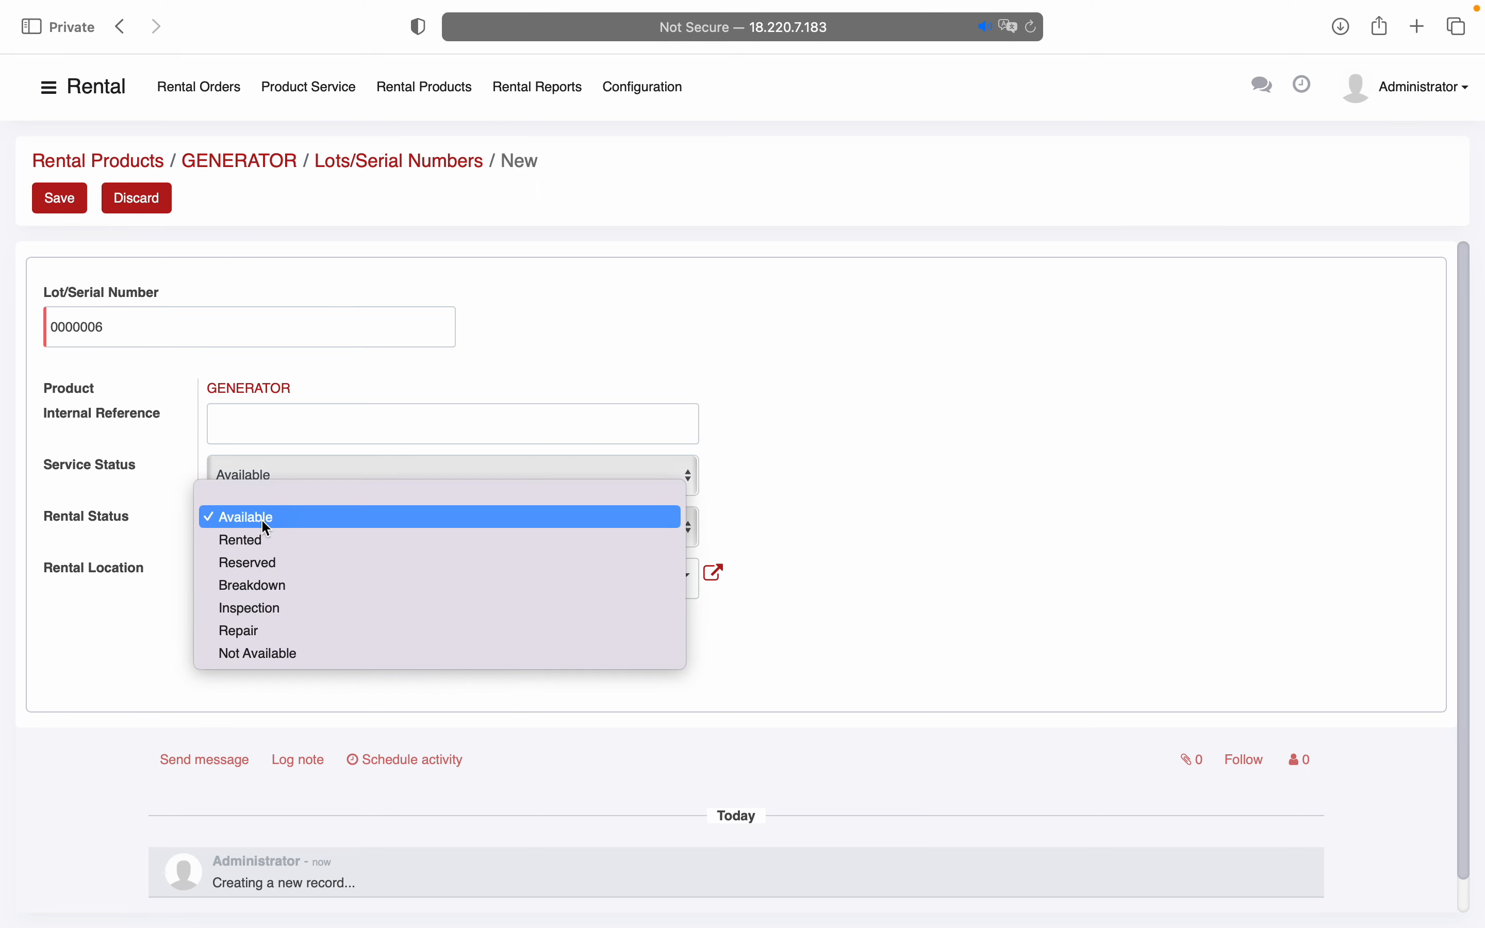
pyautogui.click(133, 555)
pyautogui.click(239, 572)
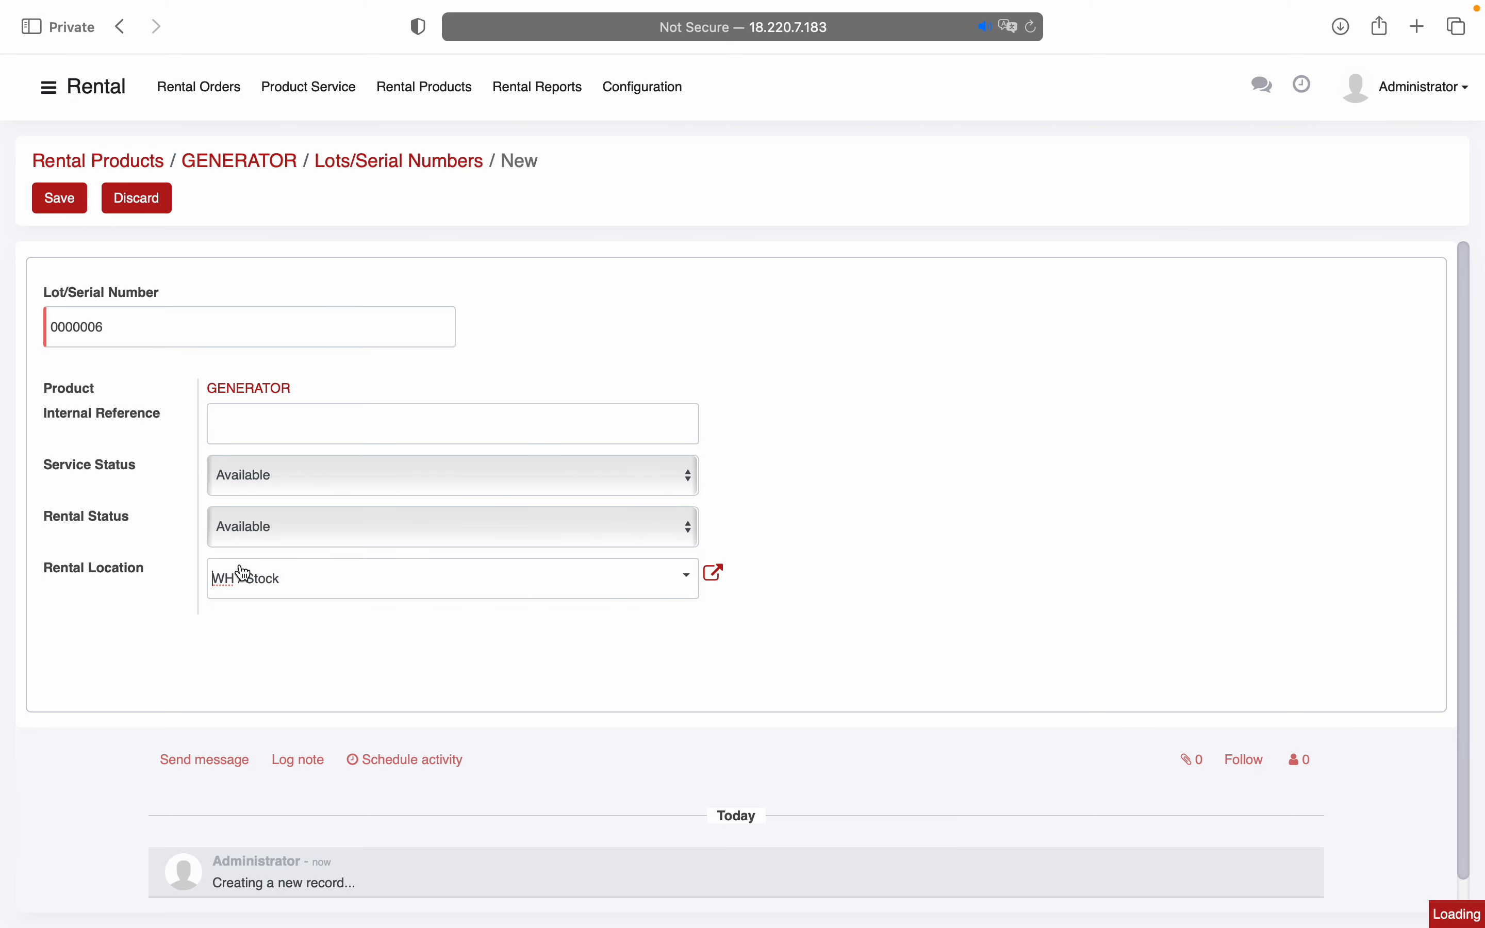
pyautogui.click(169, 559)
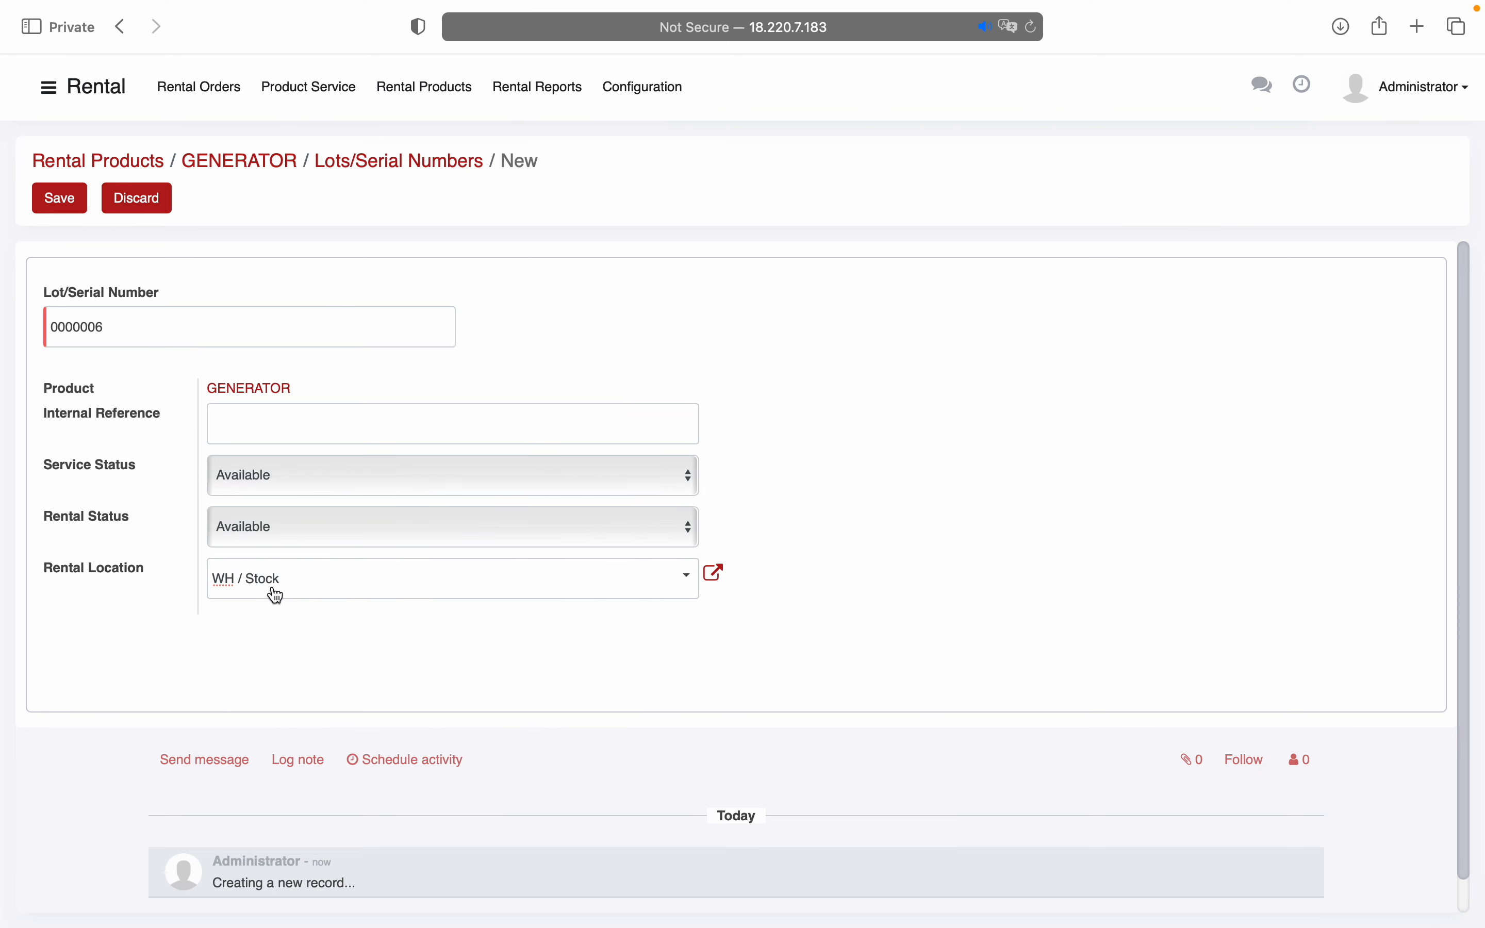
pyautogui.click(715, 580)
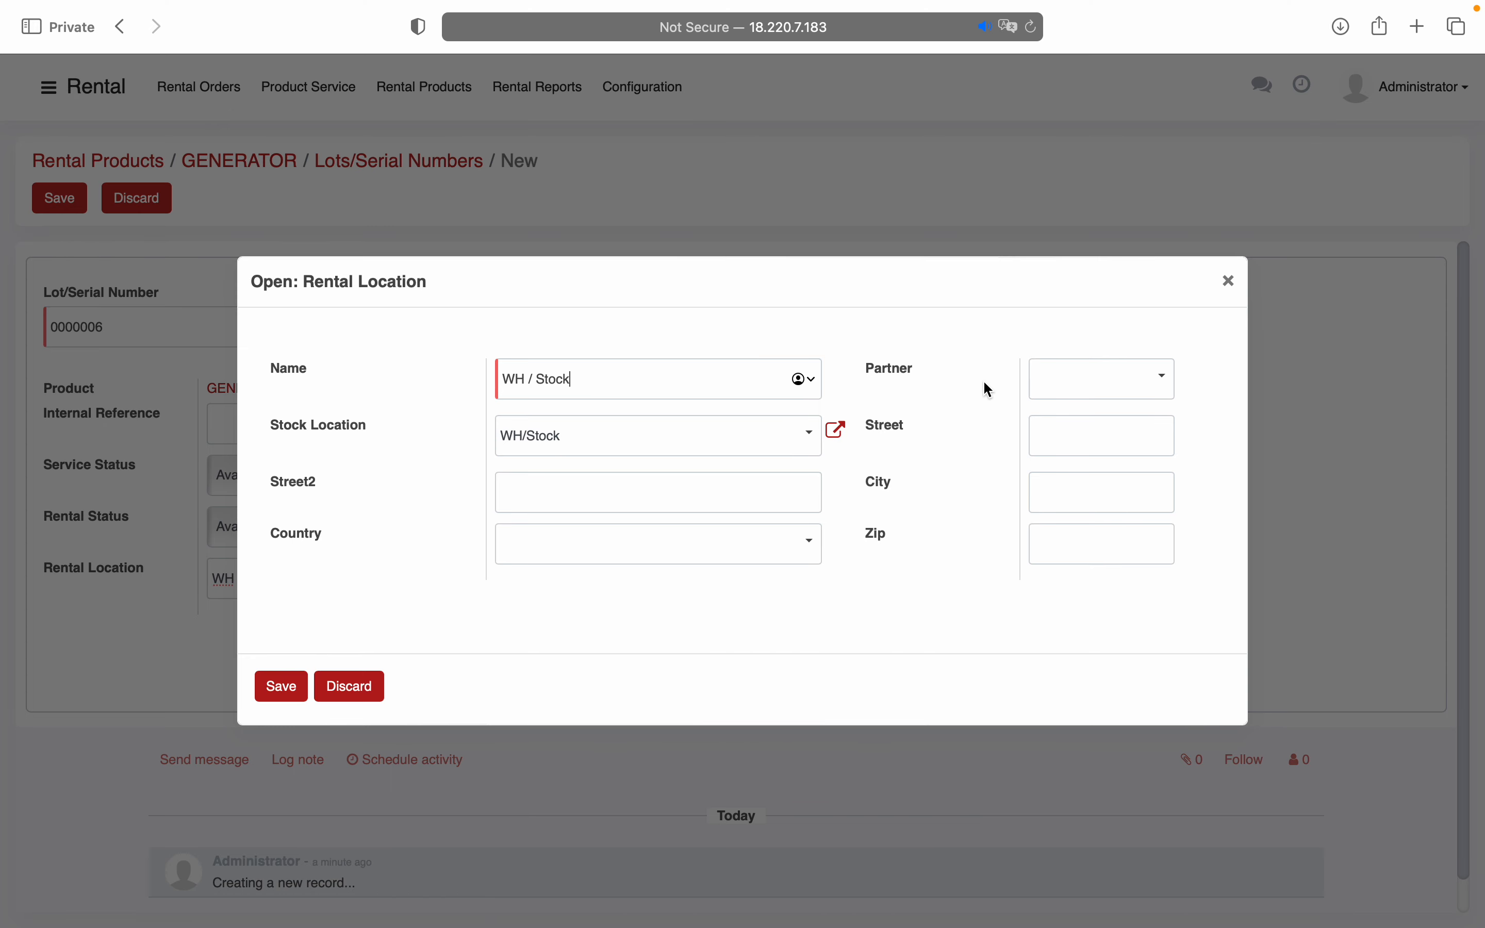
# Close the rental location details, save the serial number record and return to the GENERATOR product
pyautogui.click(1229, 281)
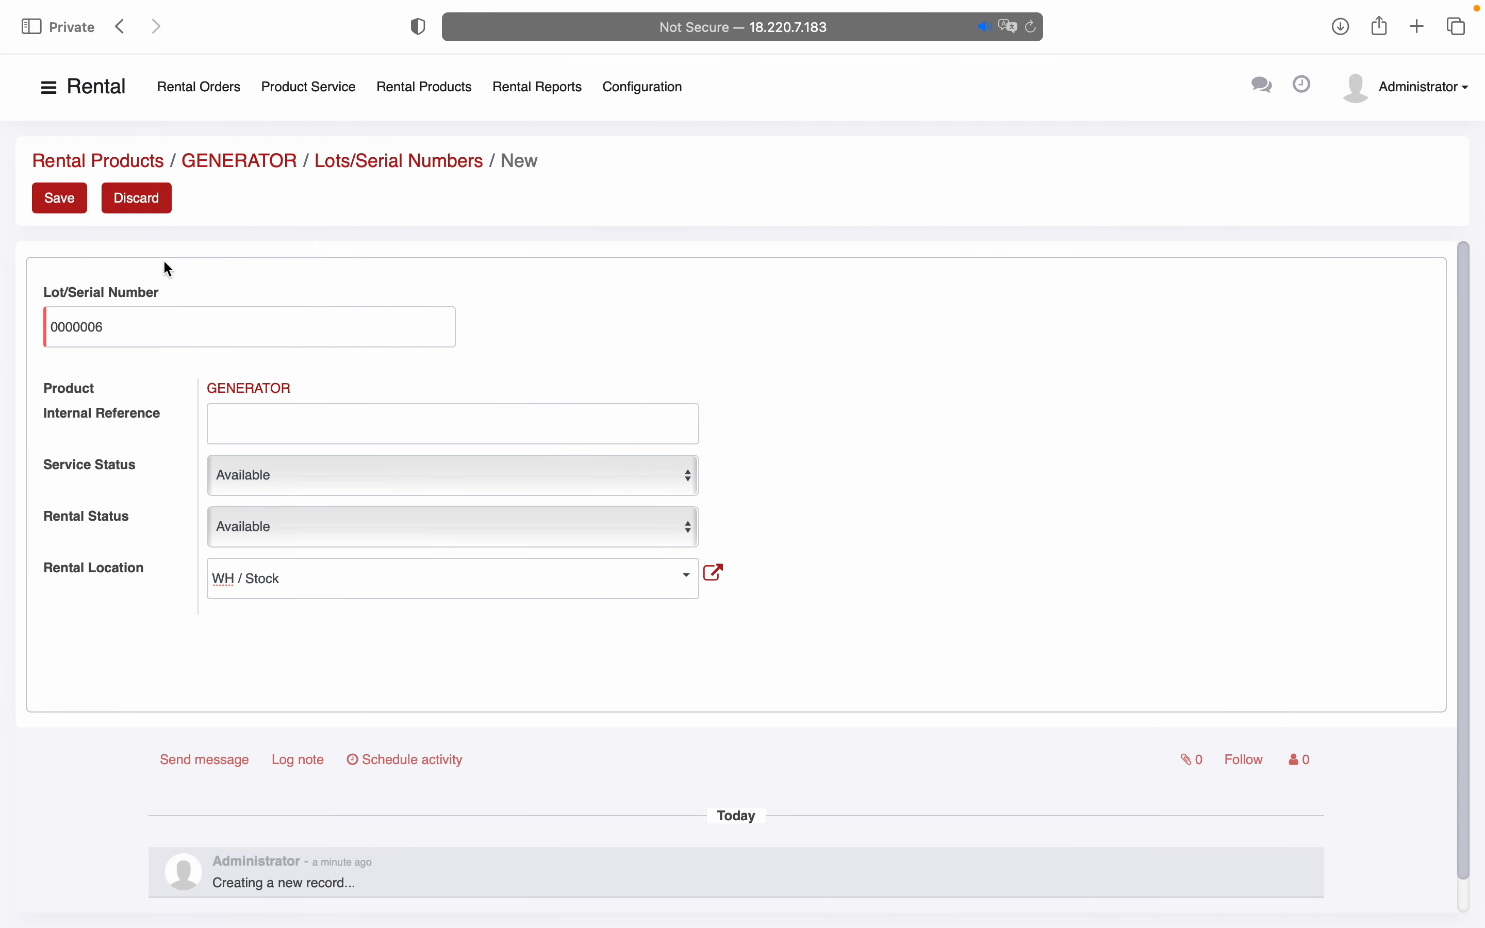
pyautogui.click(61, 202)
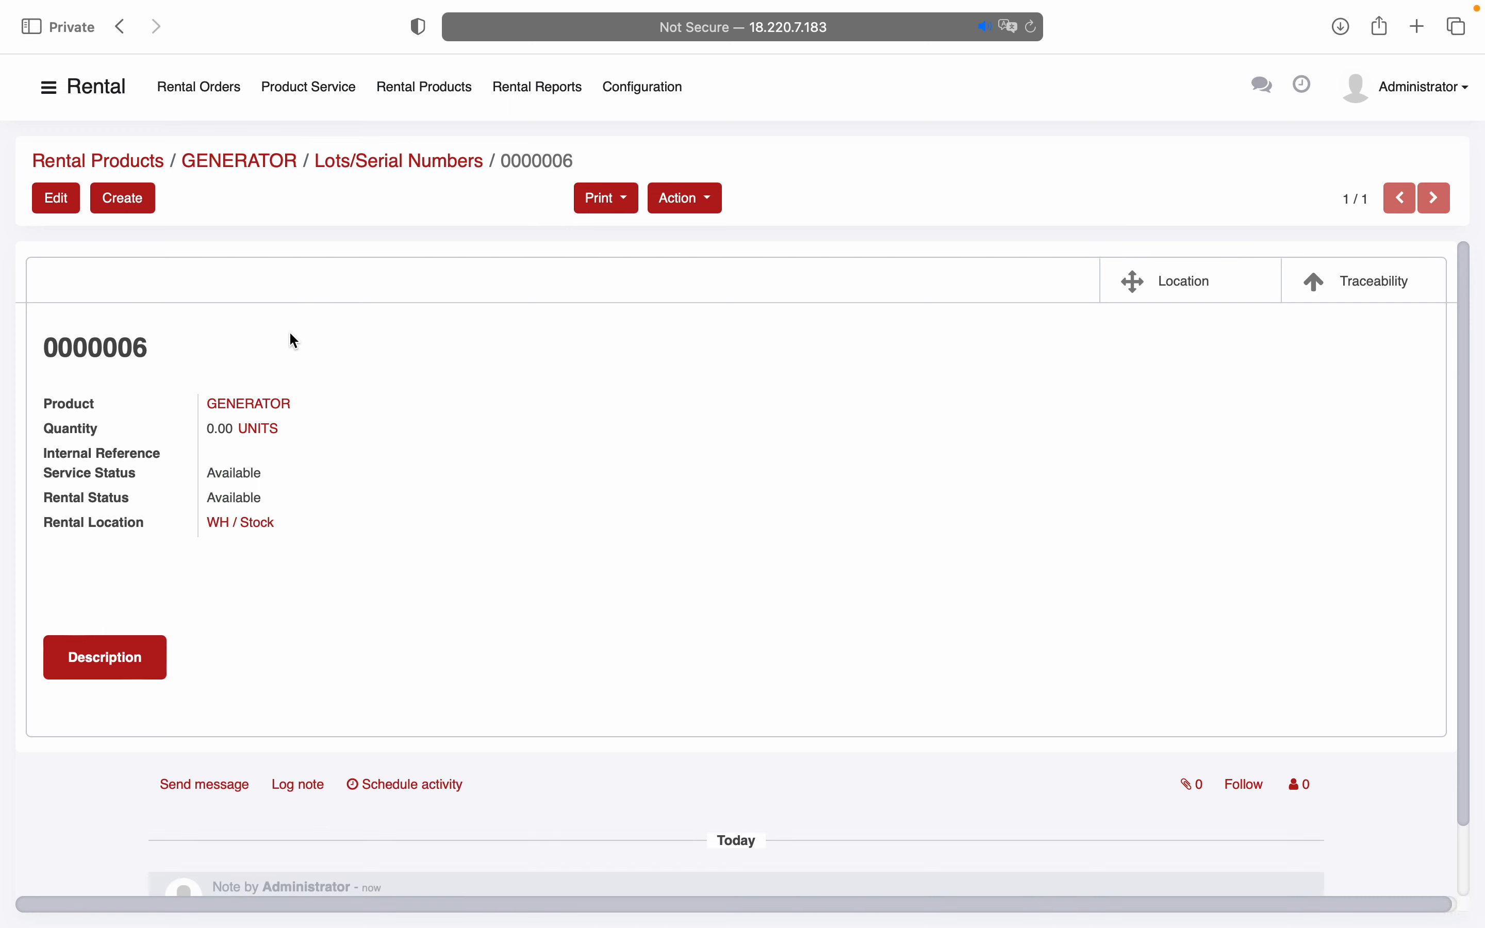
pyautogui.click(261, 160)
pyautogui.scroll(-2, 534, 489)
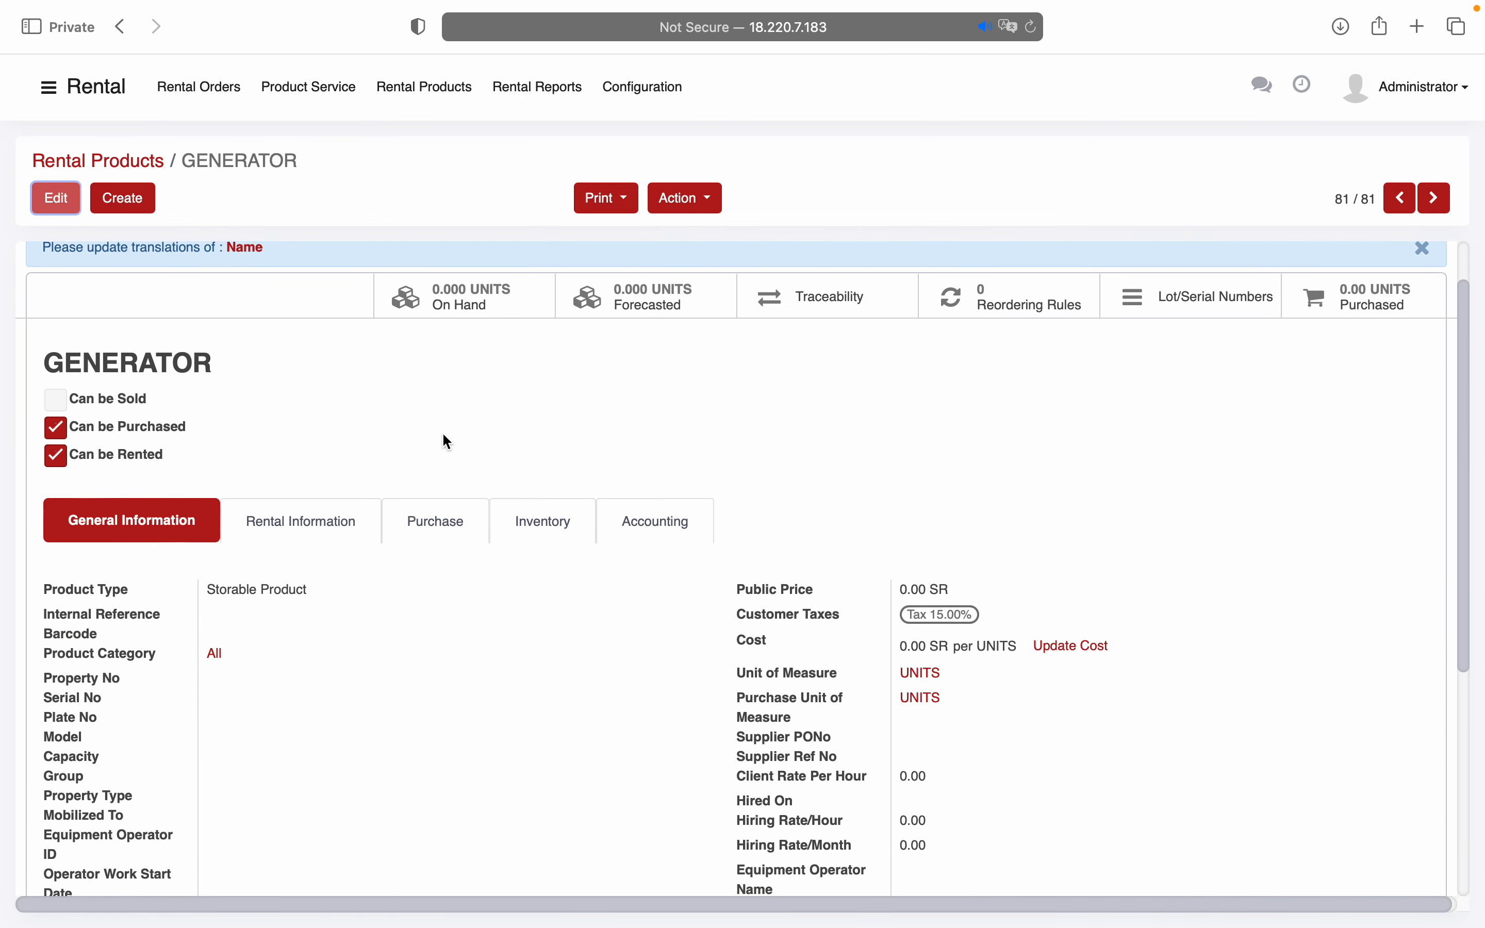
# Edit the GENERATOR product's accounting settings and set its asset type to Equipment
pyautogui.click(629, 519)
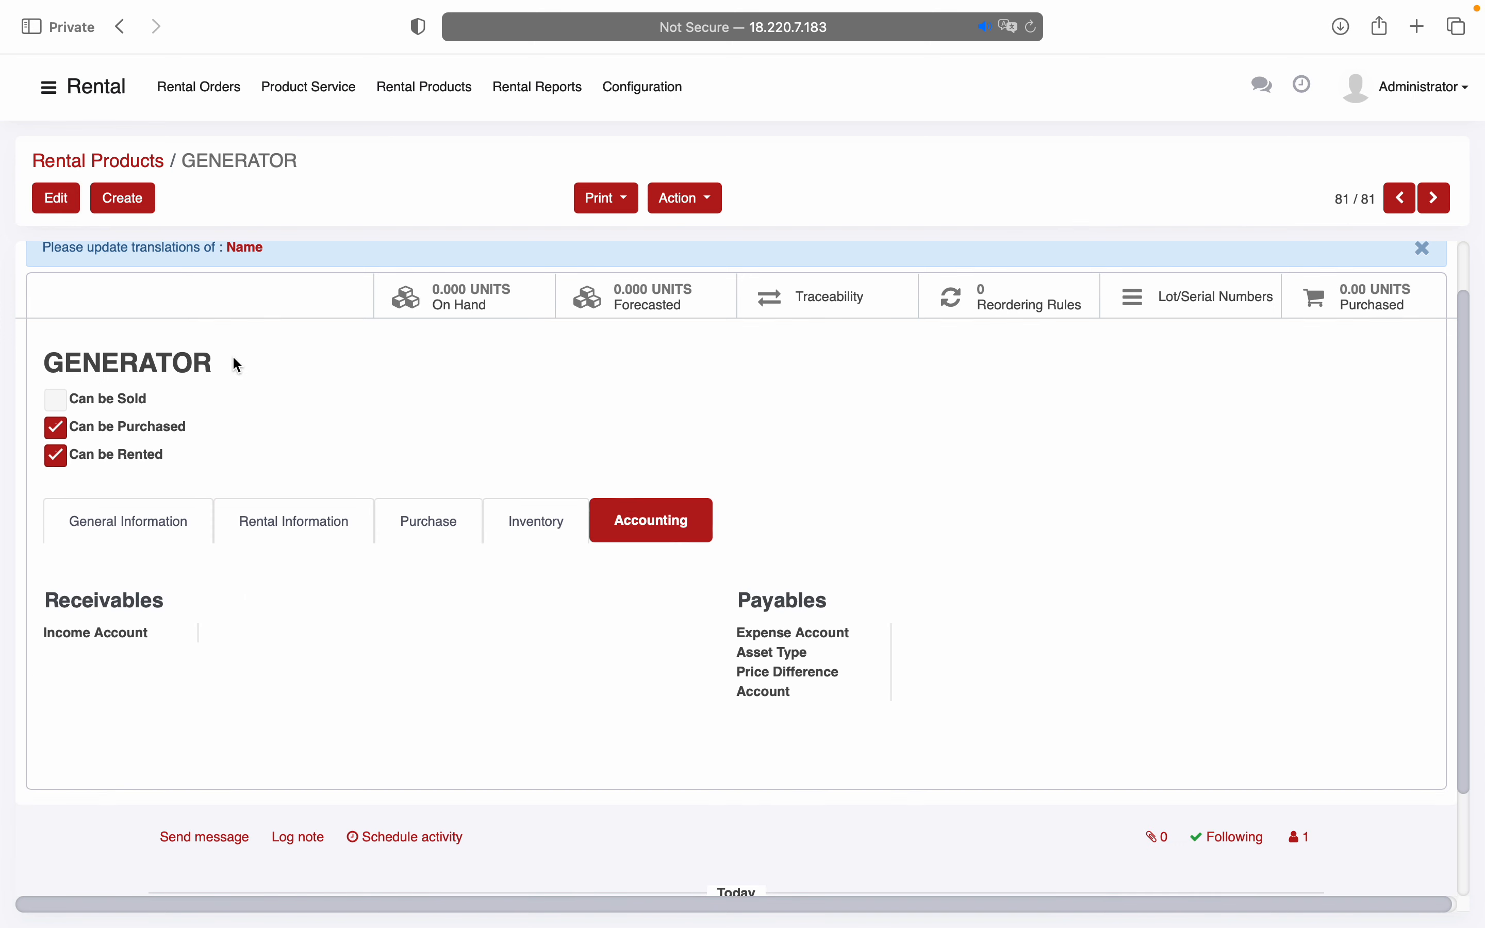
pyautogui.click(56, 199)
pyautogui.scroll(-10, 427, 471)
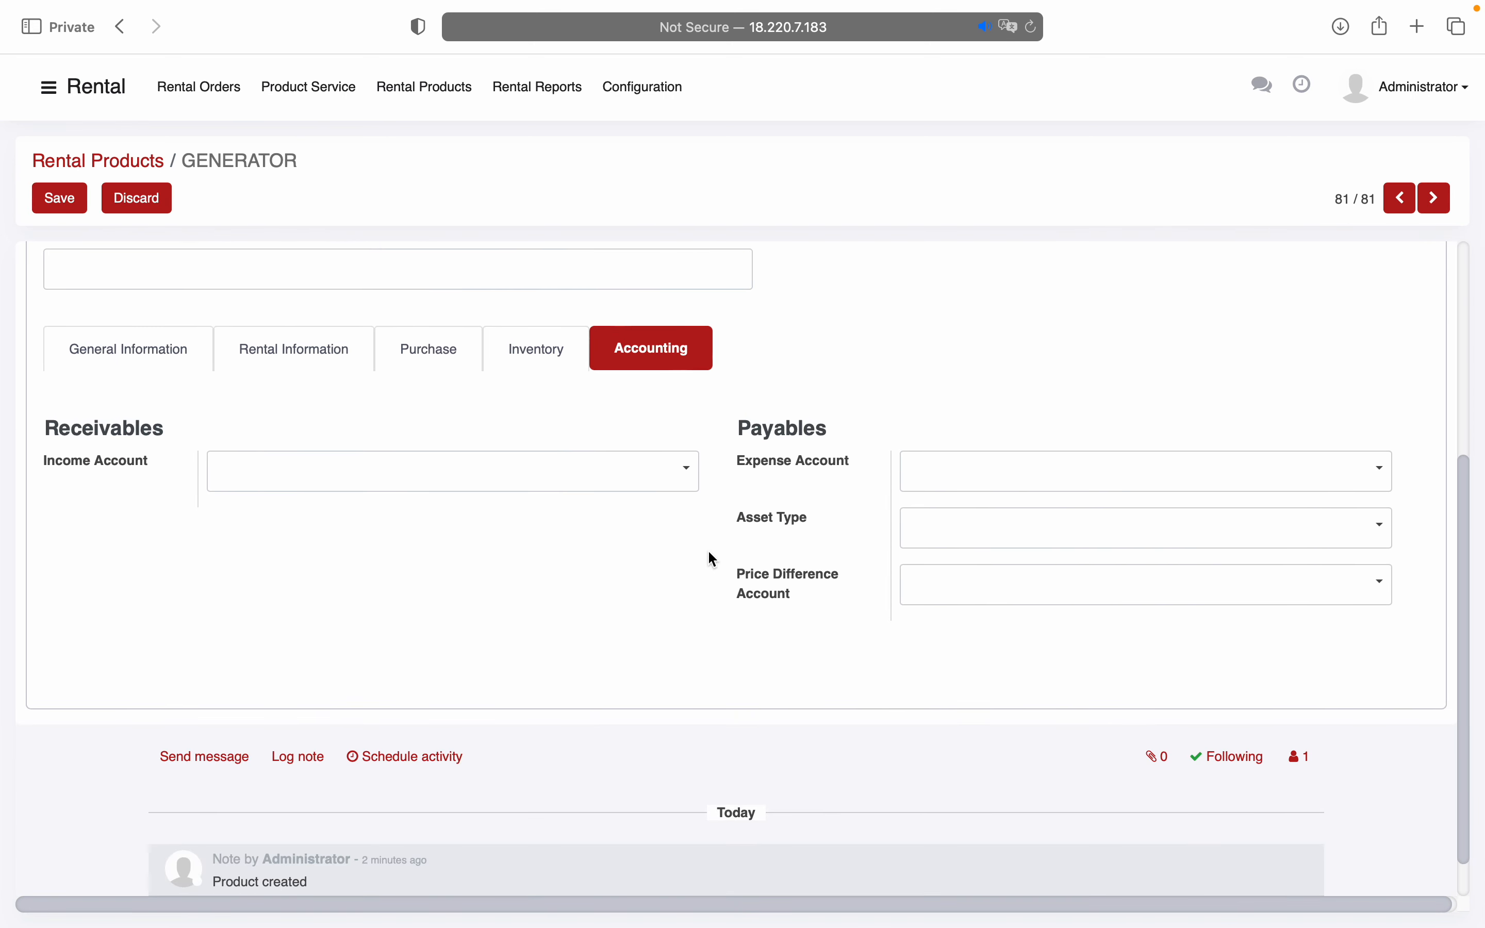
pyautogui.click(945, 544)
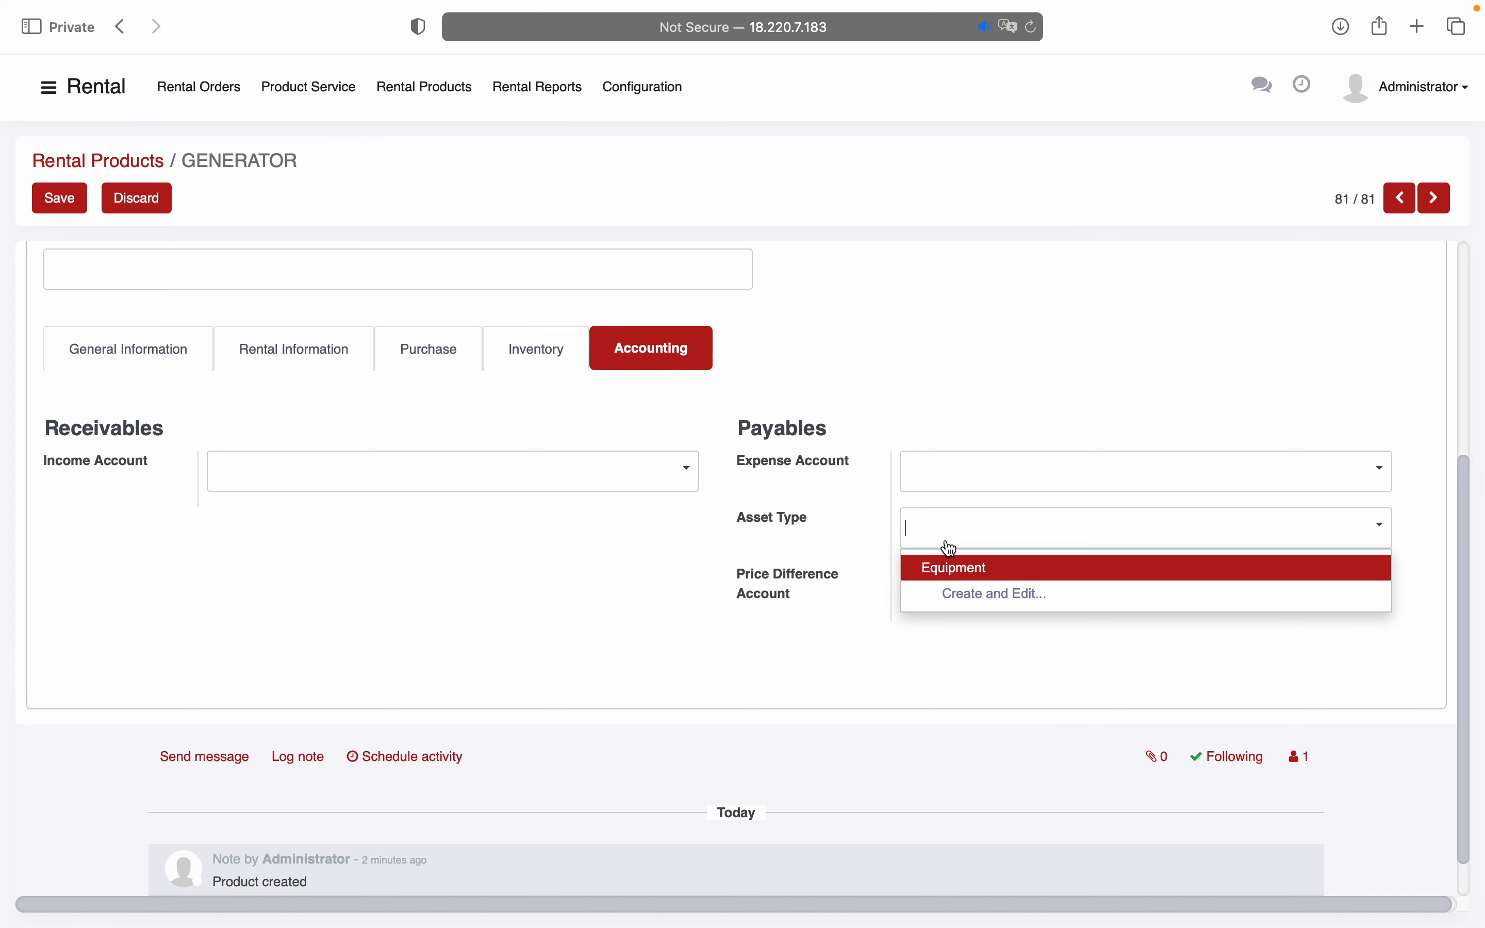
pyautogui.click(948, 568)
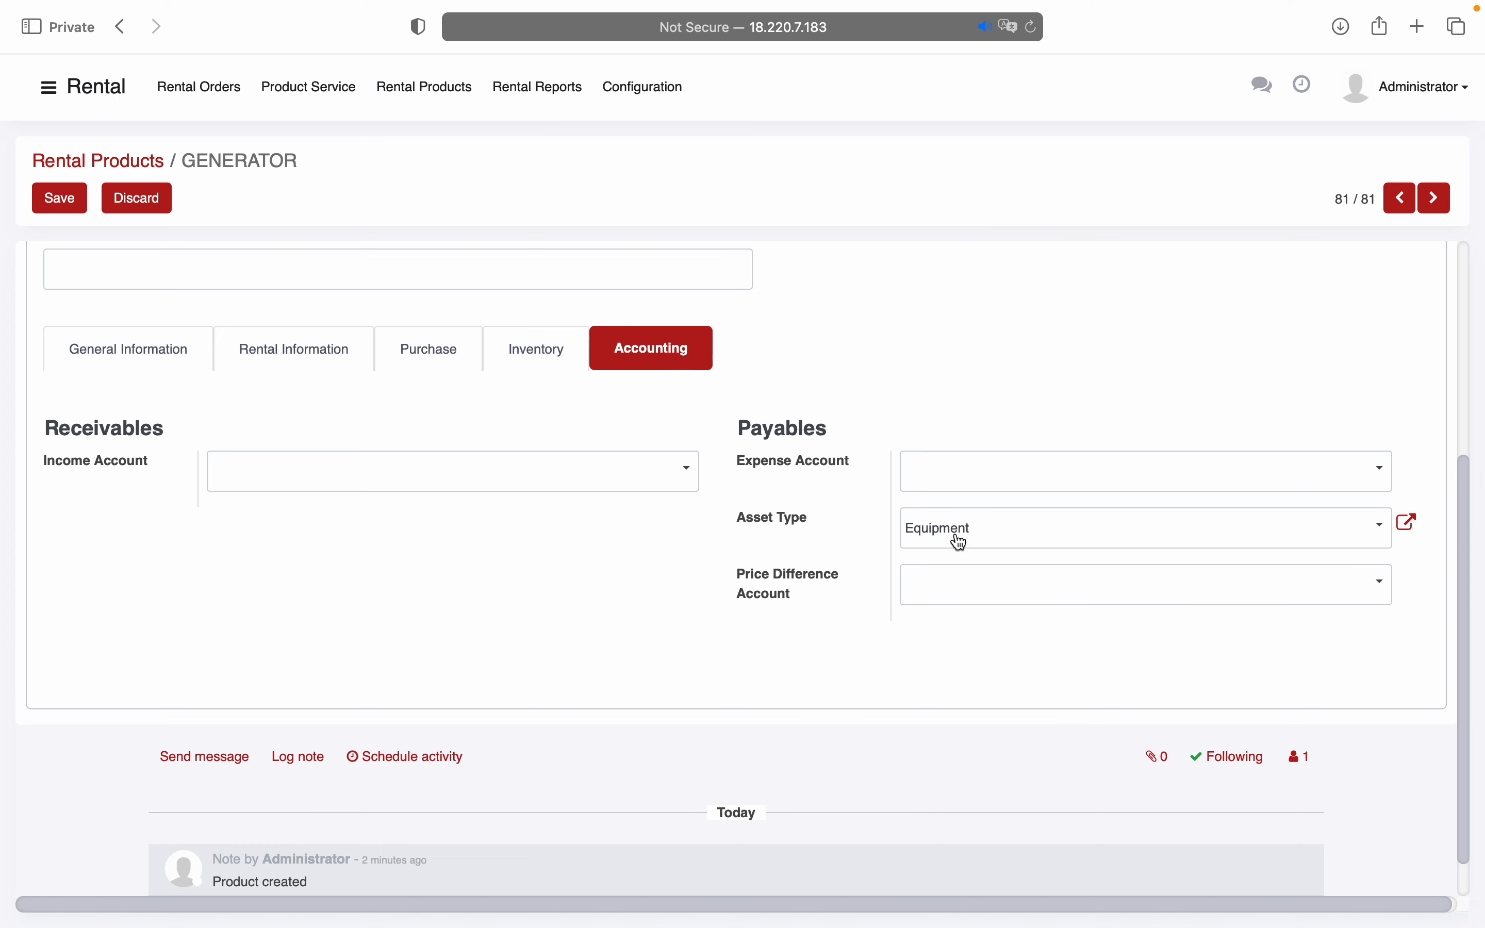
# Review the Equipment asset type's journal and depreciation settings without changing them, and save the GENERATOR product
pyautogui.click(1410, 525)
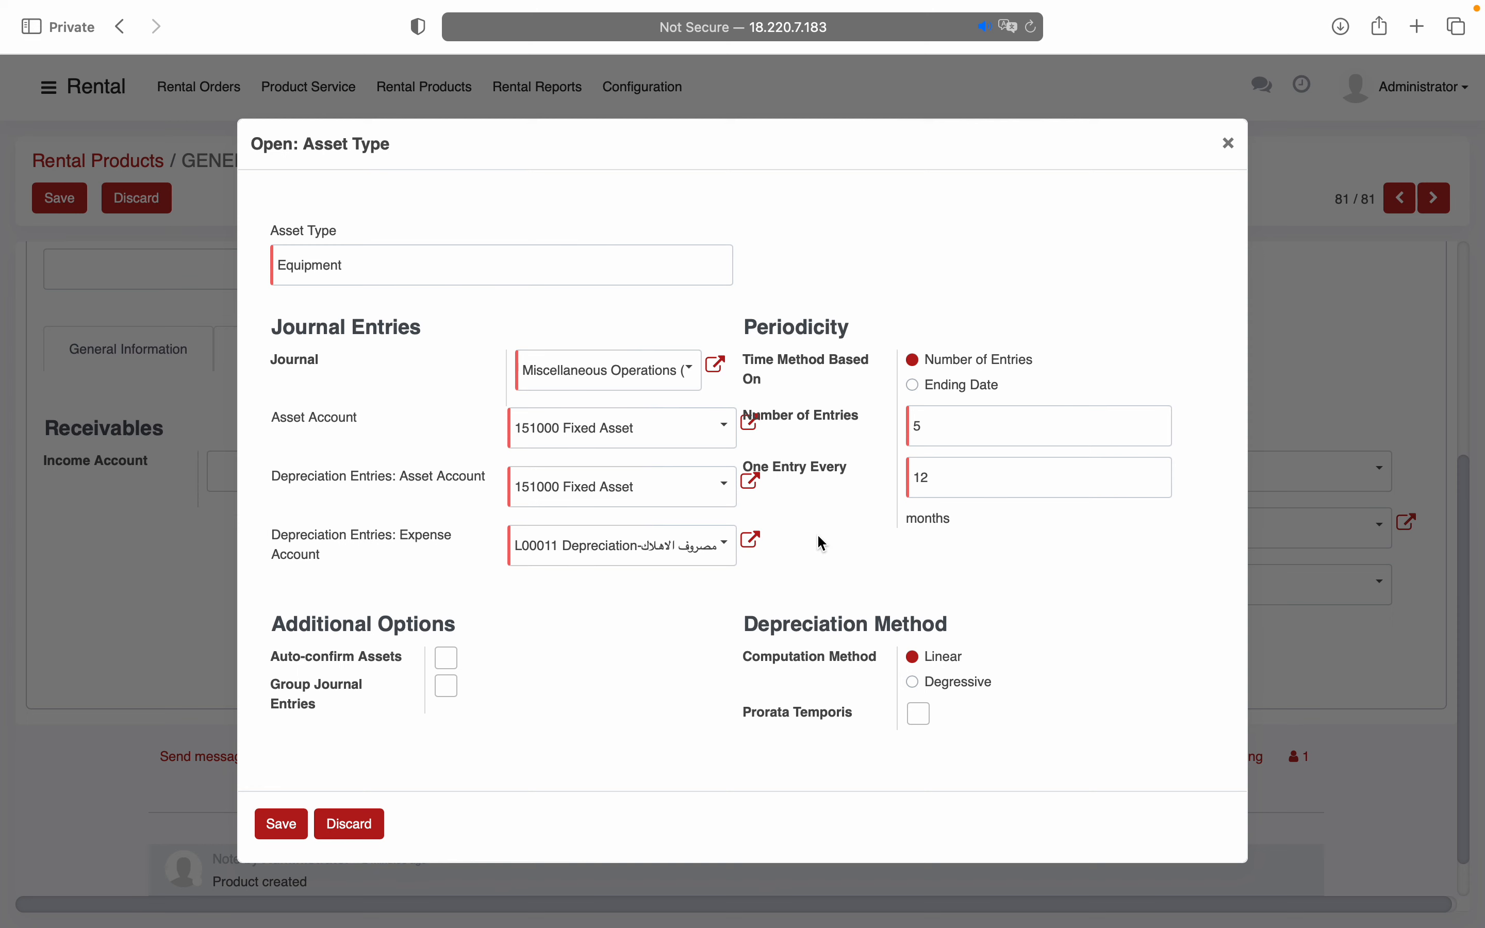
pyautogui.click(1229, 145)
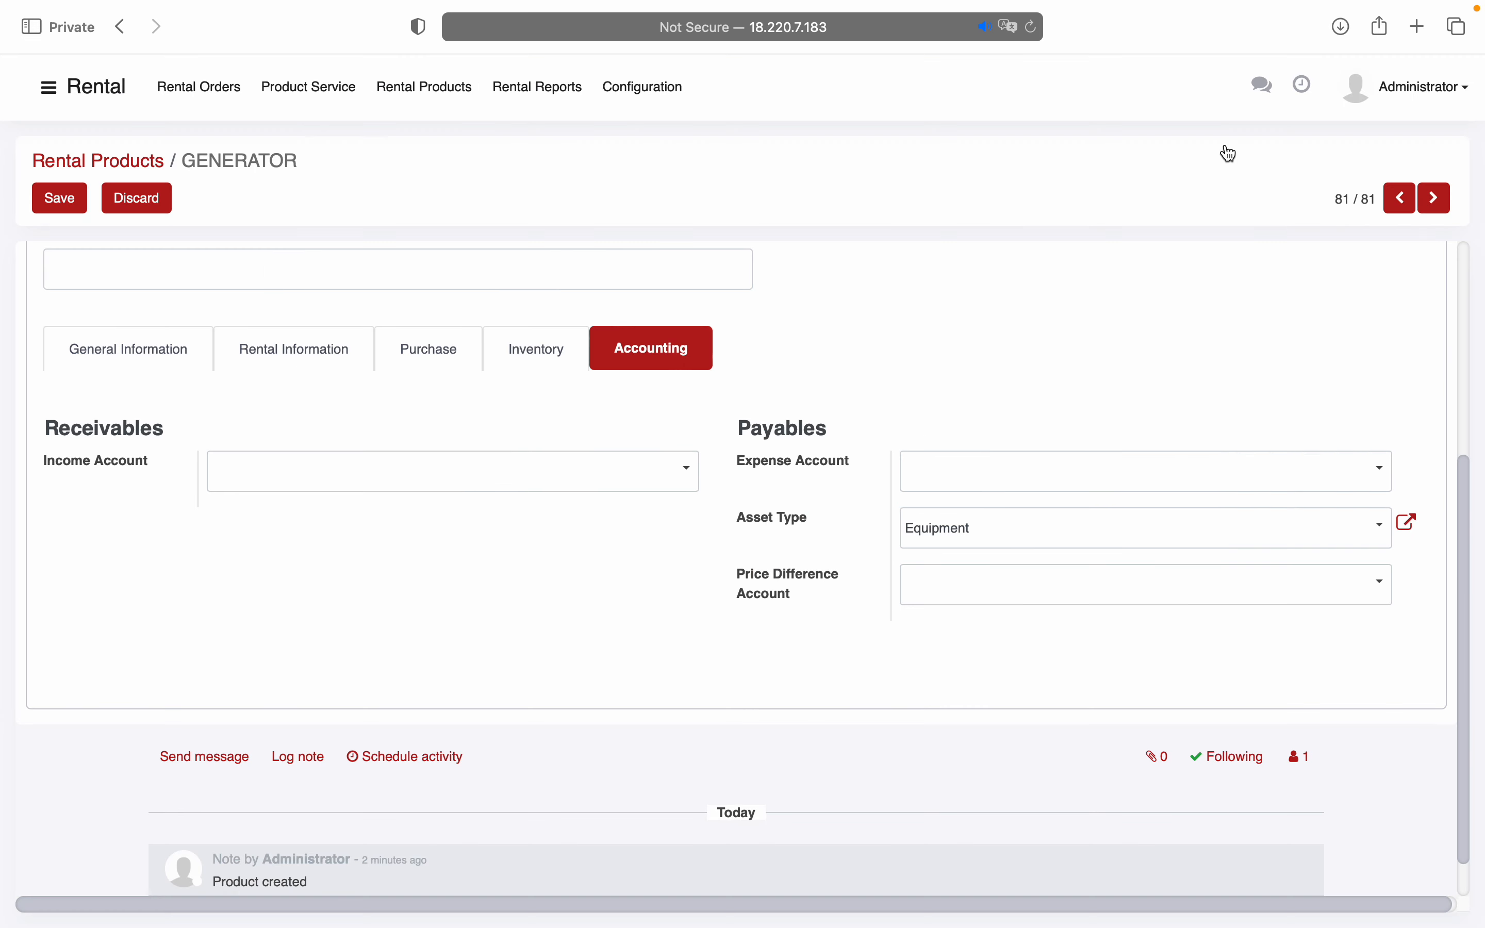
pyautogui.click(149, 365)
pyautogui.scroll(5, 195, 422)
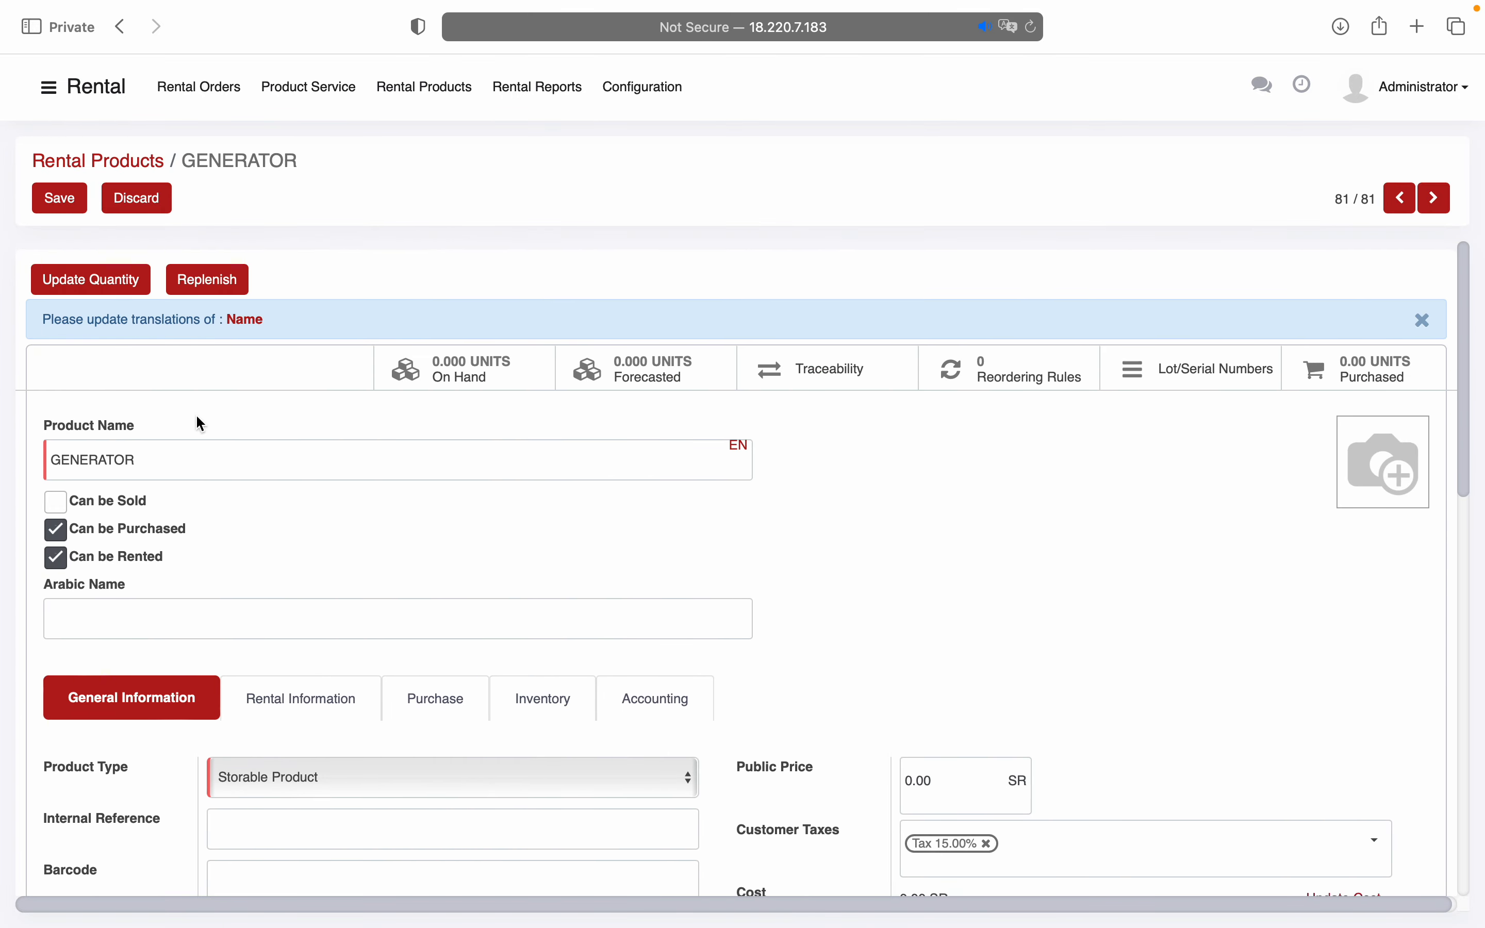
pyautogui.click(68, 206)
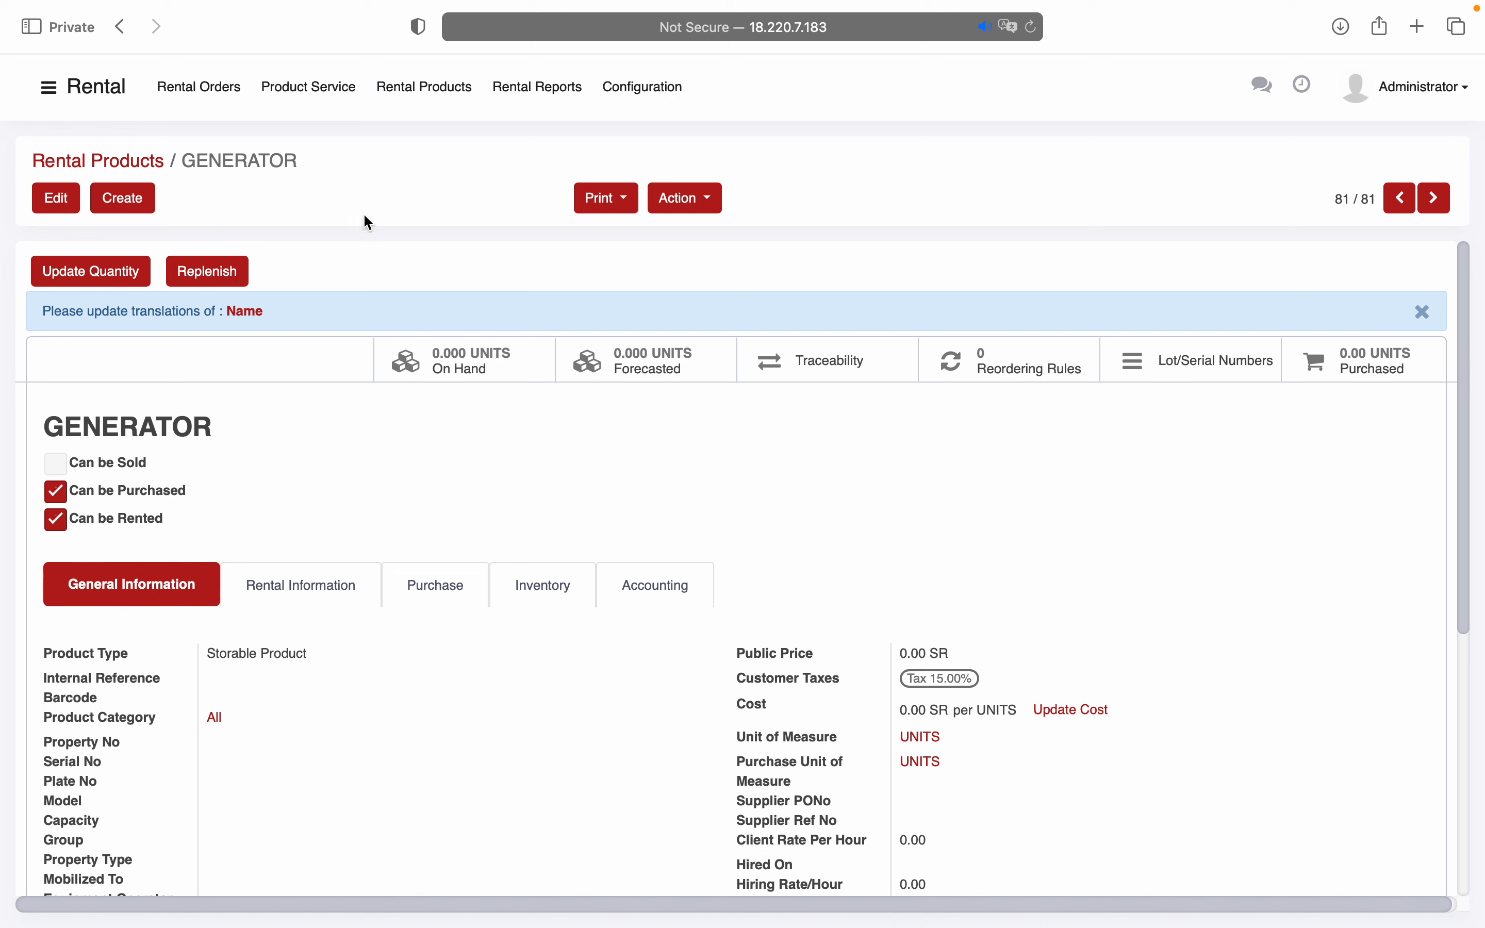
# Start a new rental order for the customer A.ABUNAYYAN TRADING GROUP
pyautogui.click(194, 90)
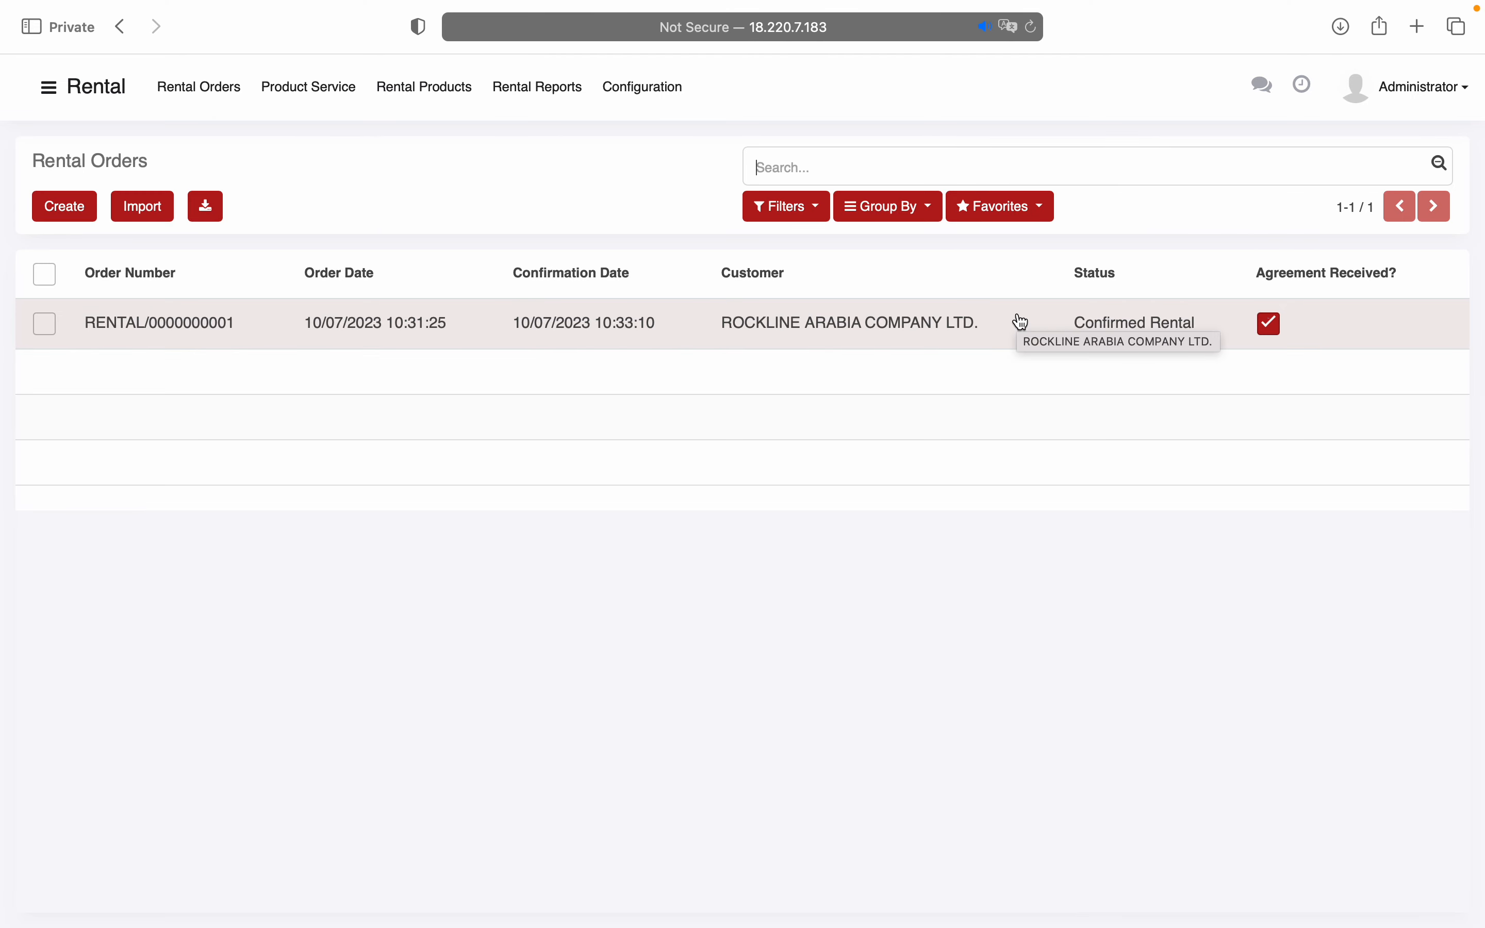
pyautogui.click(65, 213)
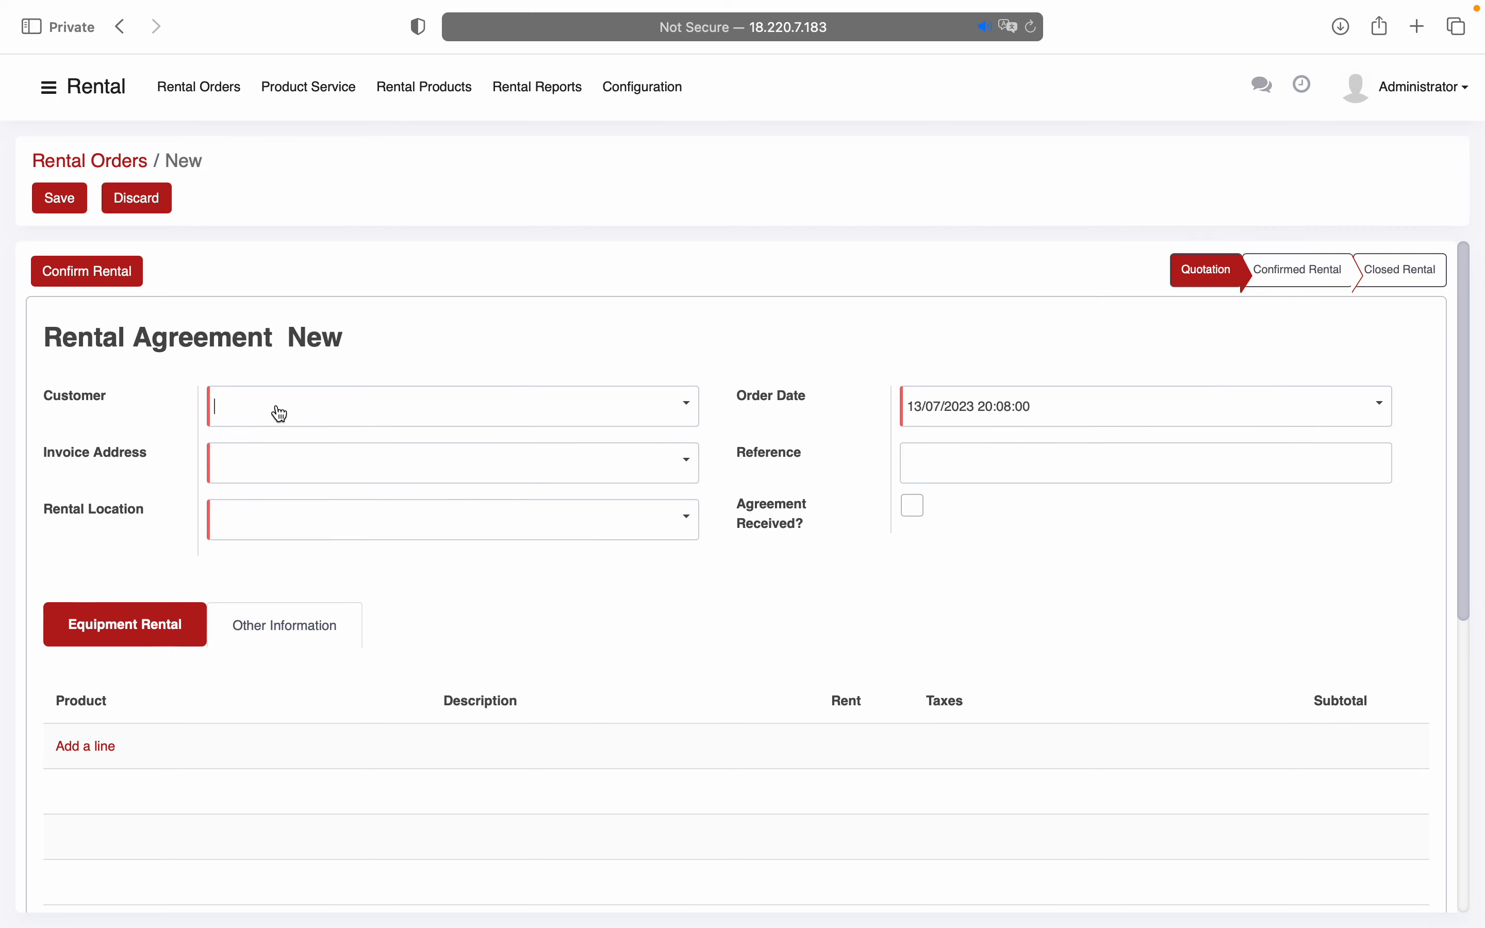
pyautogui.click(277, 408)
pyautogui.click(270, 442)
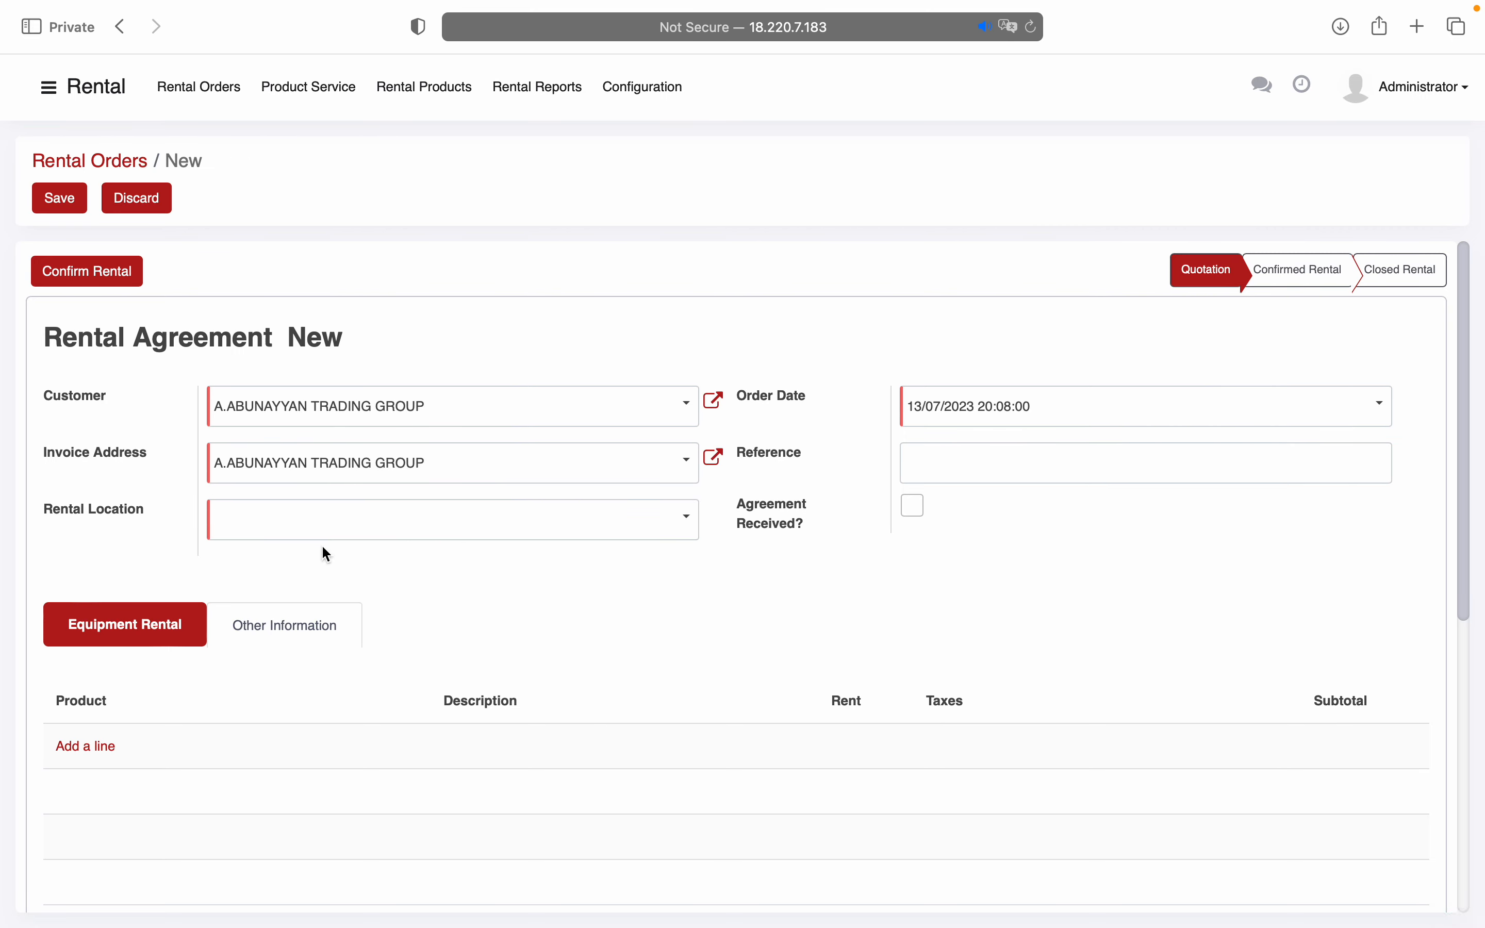
# Create a rental location named DAMMAM for the customer and assign it to the rental order
pyautogui.scroll(-1, 326, 554)
pyautogui.click(342, 490)
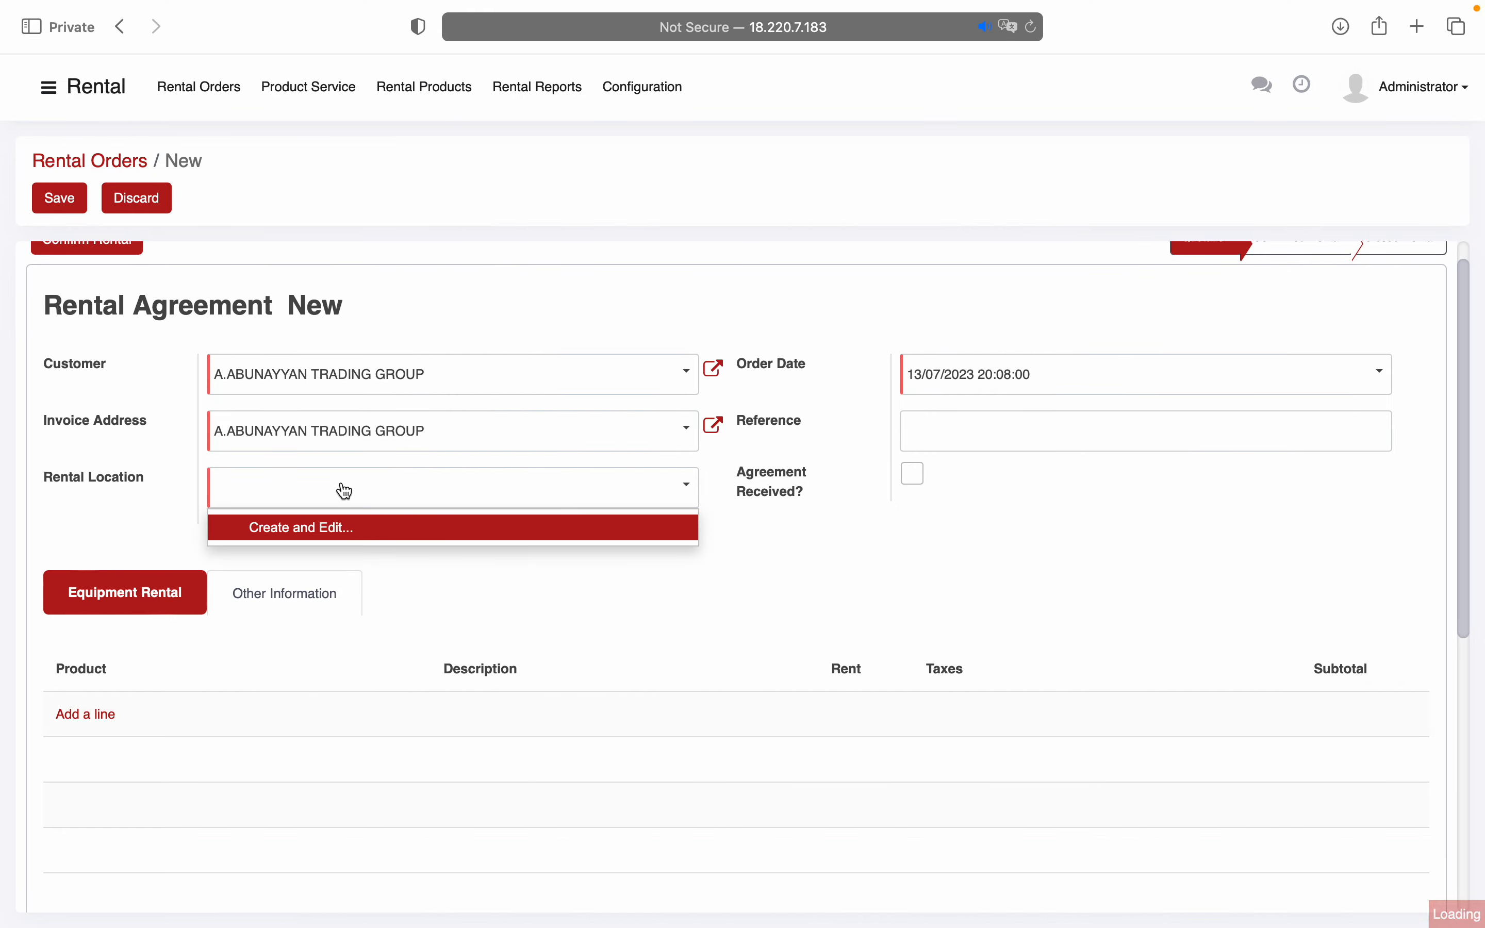
pyautogui.click(328, 529)
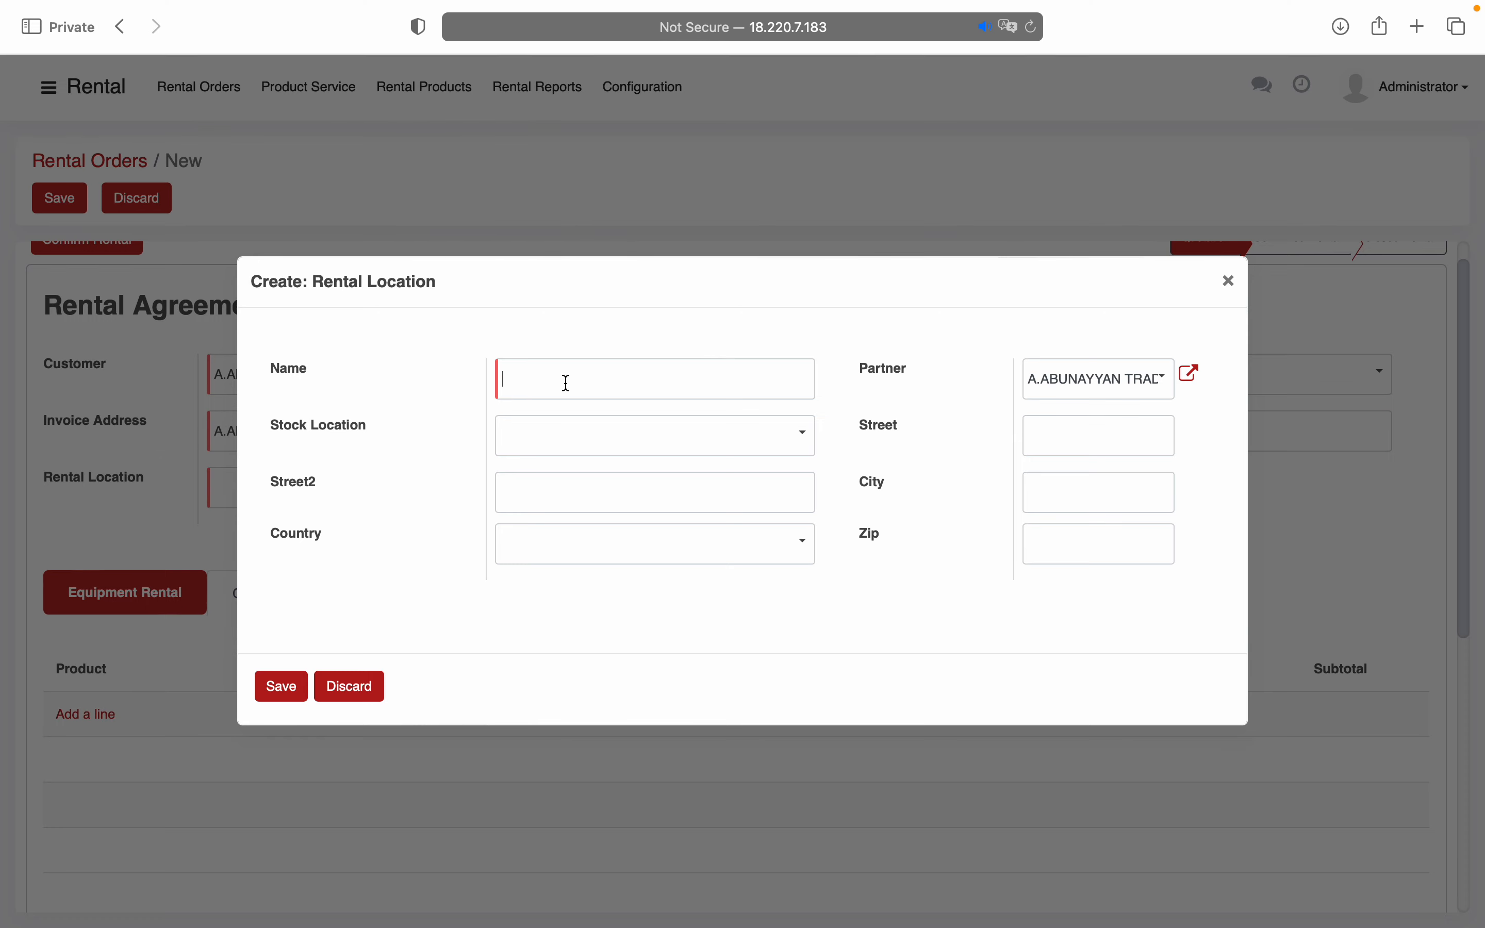
pyautogui.write('DAMMAM')
pyautogui.click(283, 682)
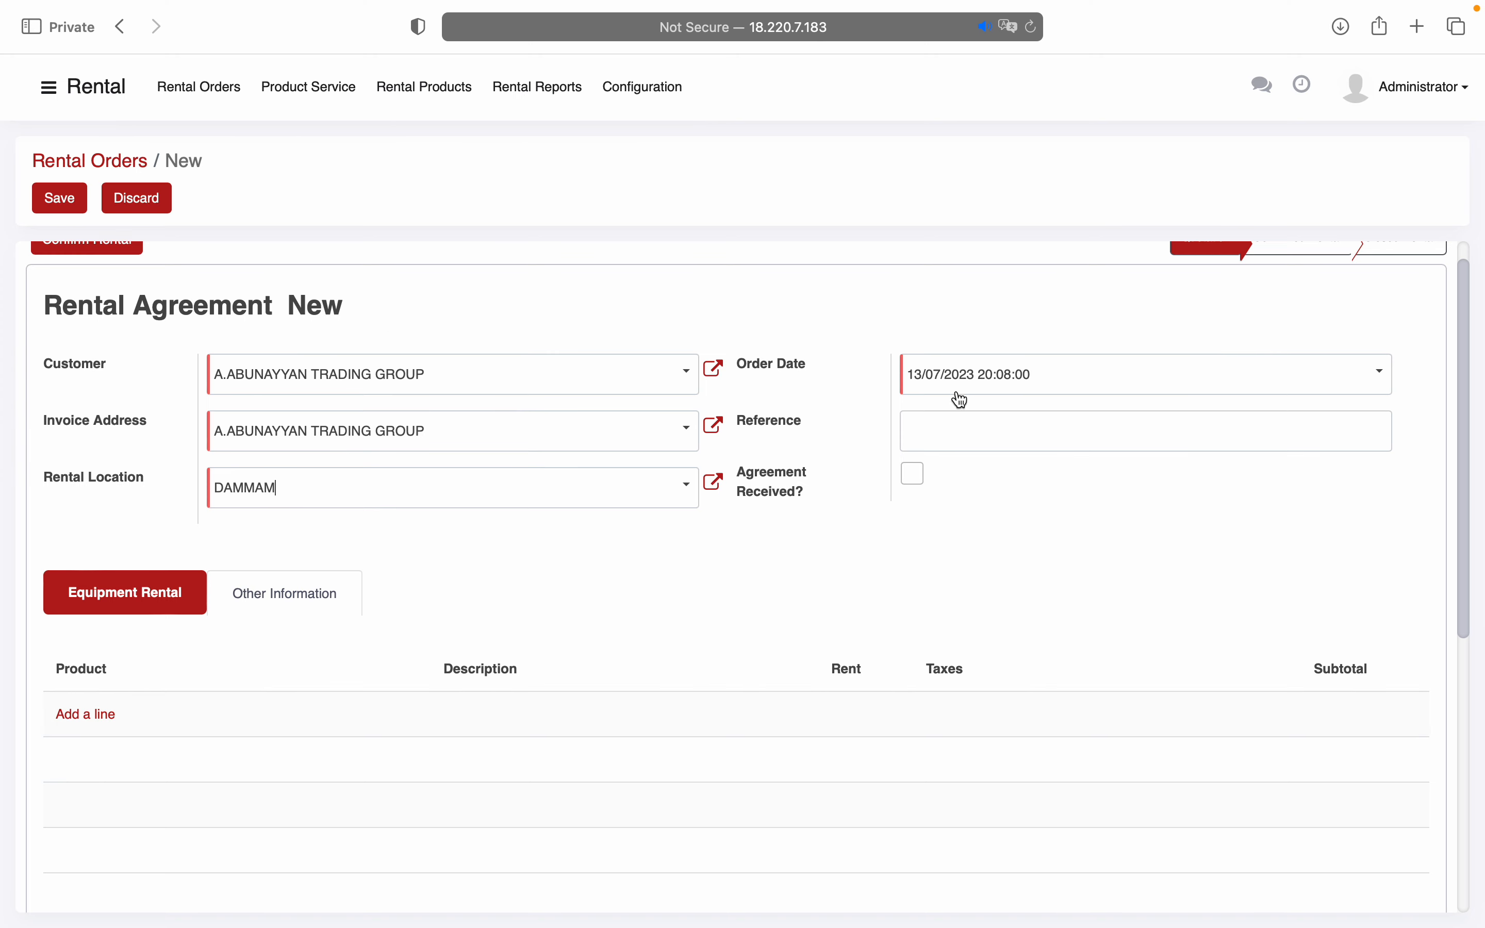
pyautogui.click(959, 426)
pyautogui.scroll(1, 894, 496)
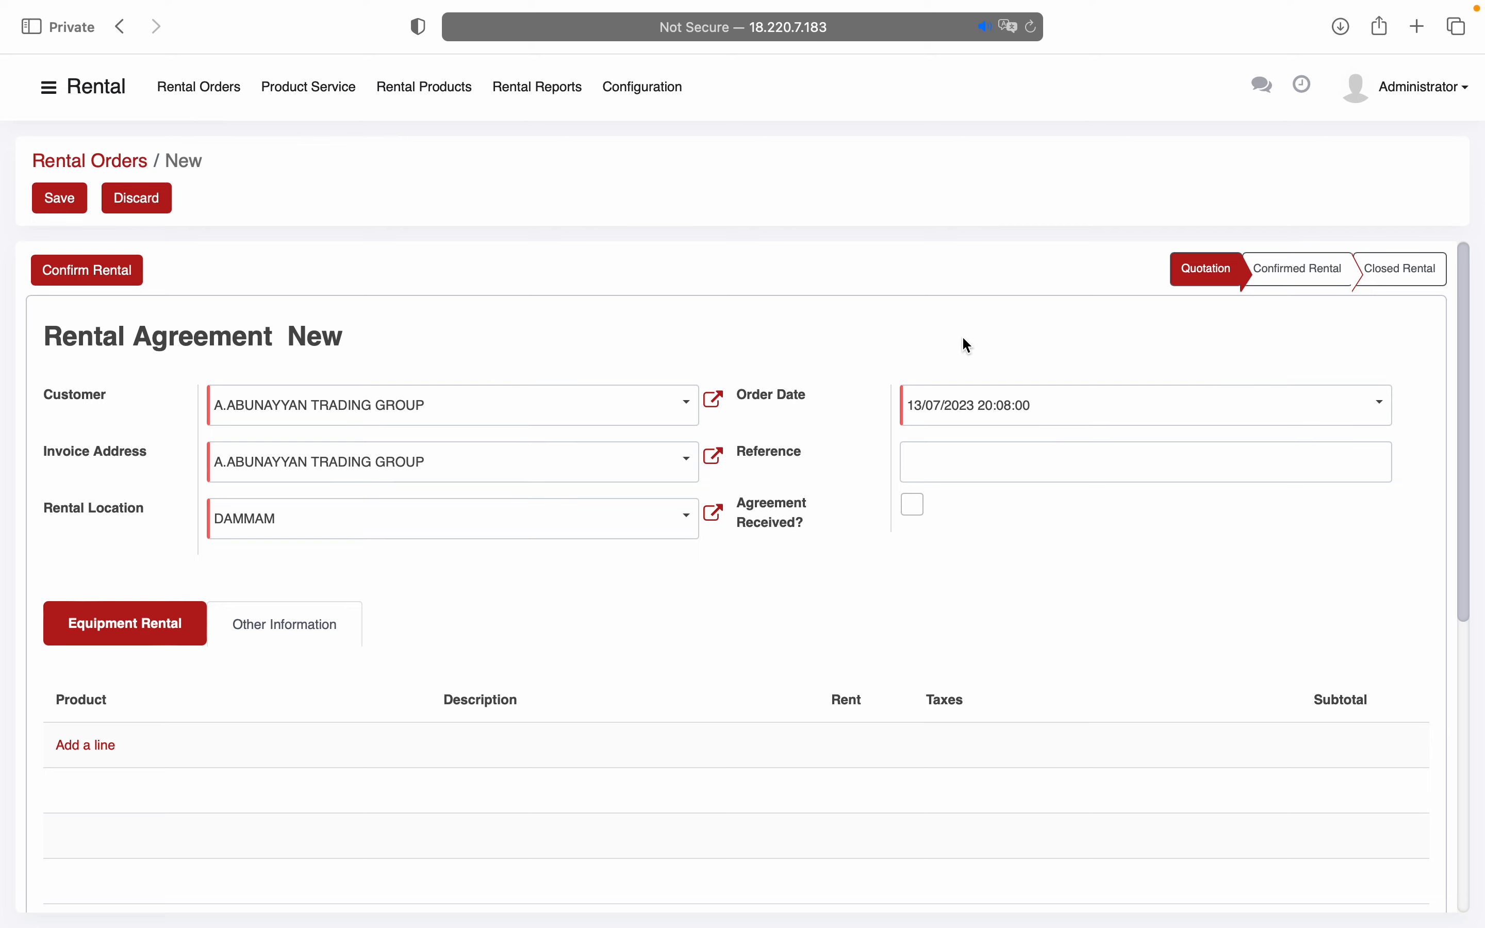
pyautogui.scroll(-3, 968, 345)
pyautogui.click(96, 569)
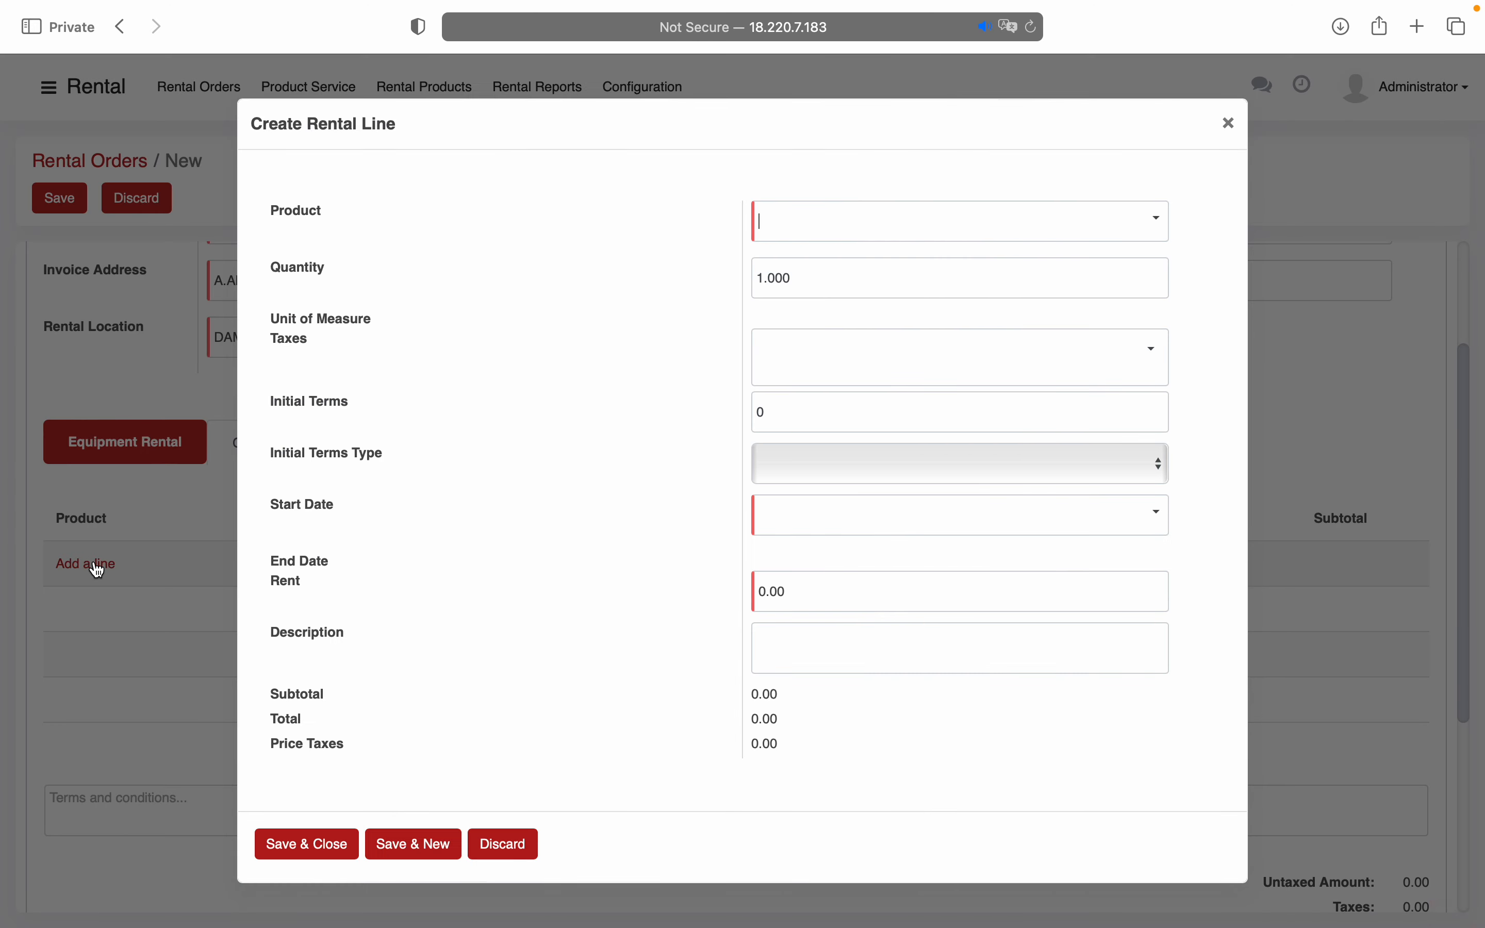
pyautogui.write('GEEN')
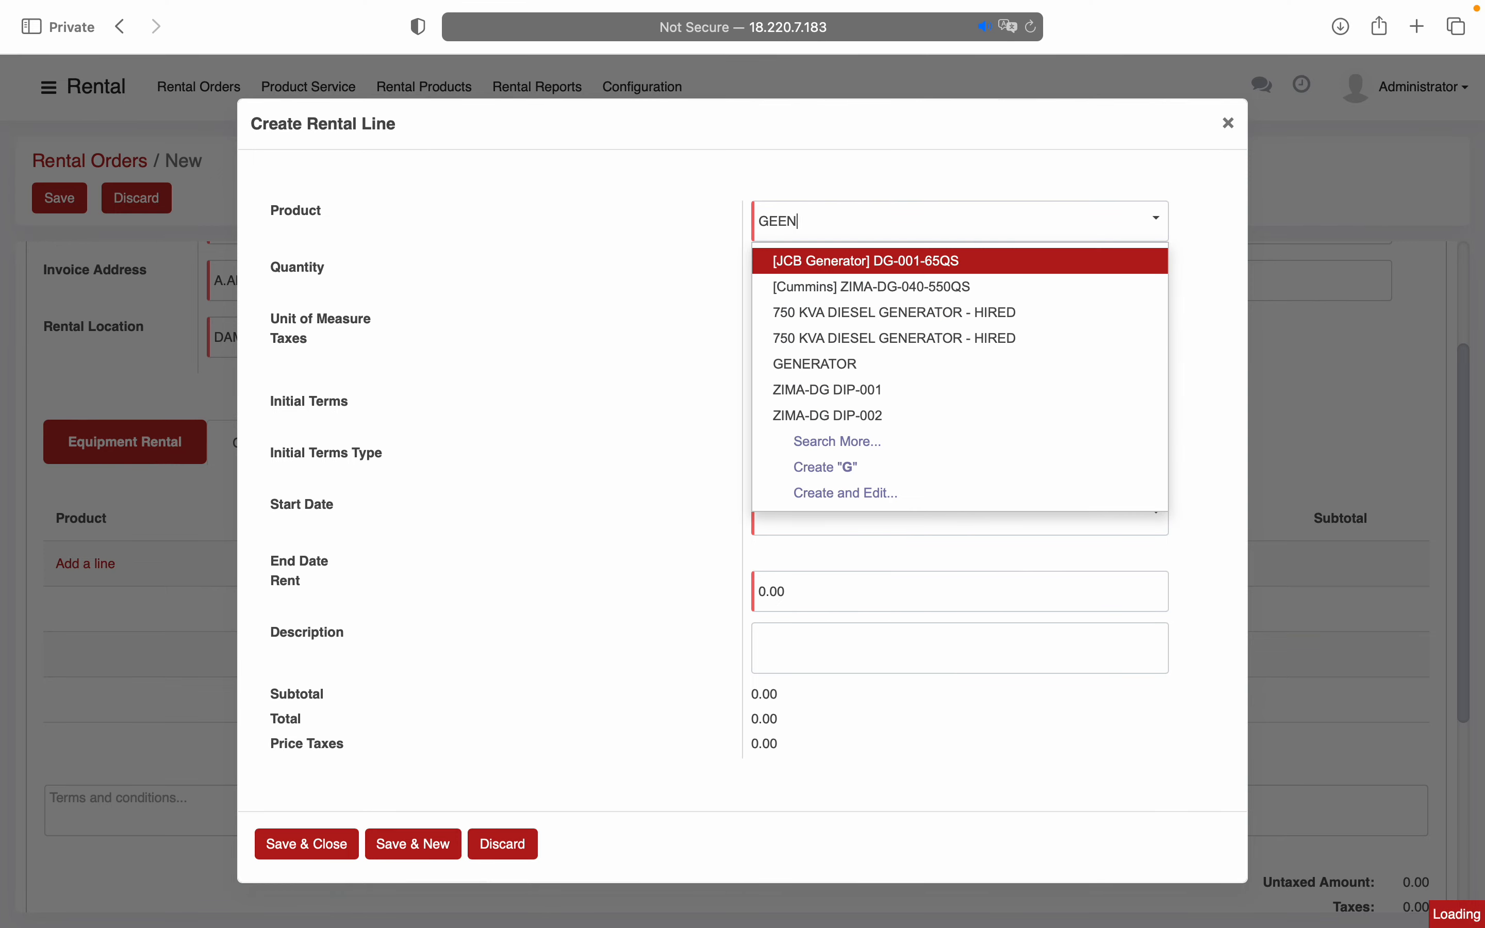
pyautogui.press('BackSpace')
pyautogui.press('BackSpace')
pyautogui.write('N')
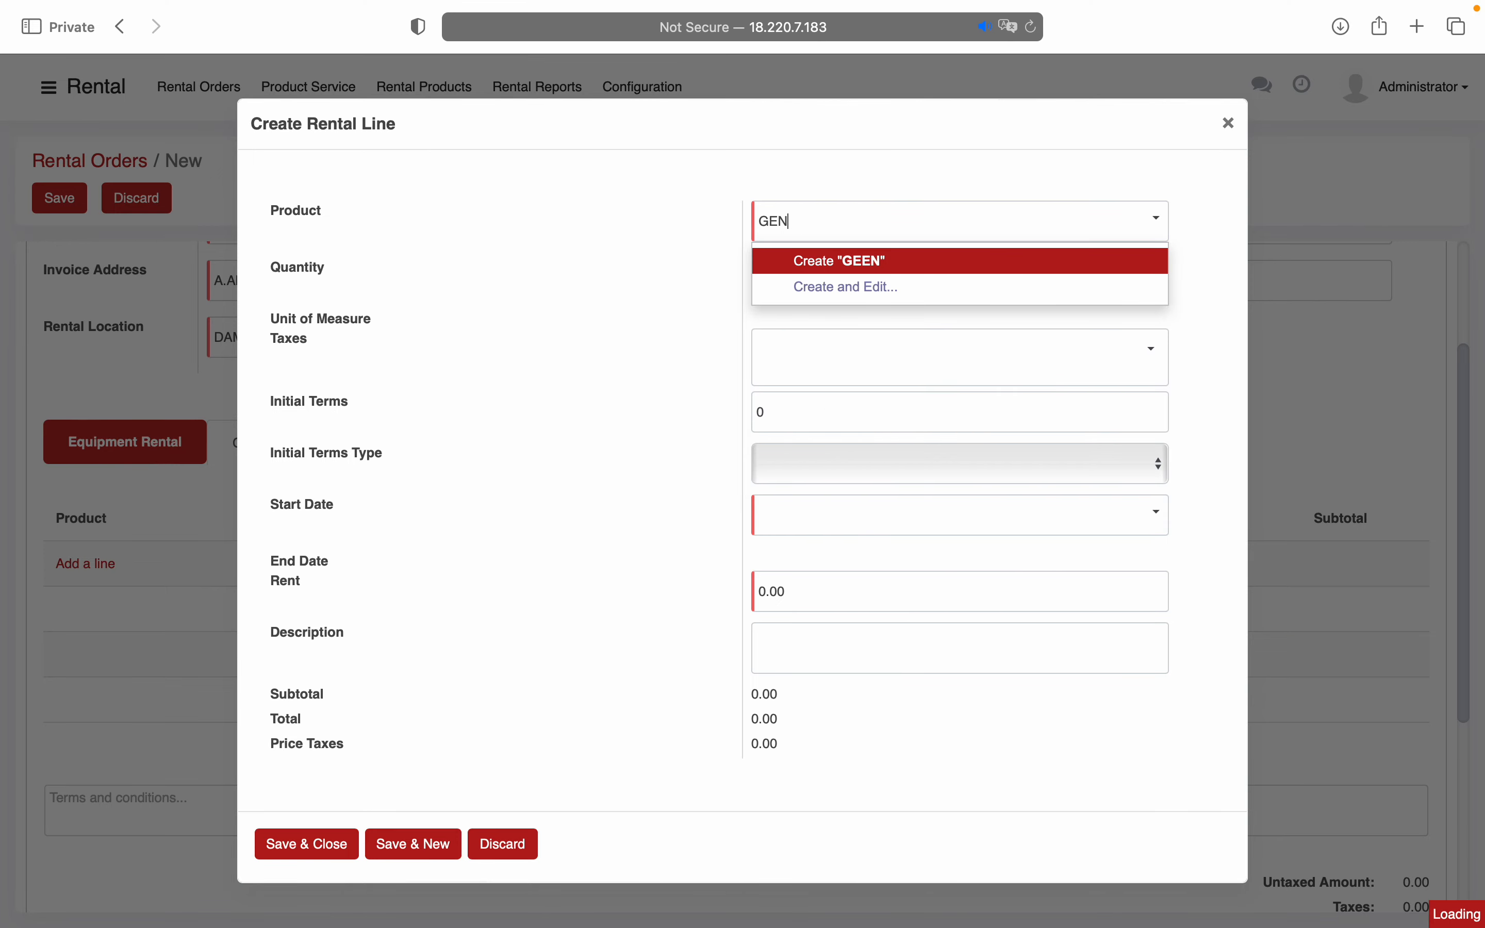
pyautogui.click(841, 338)
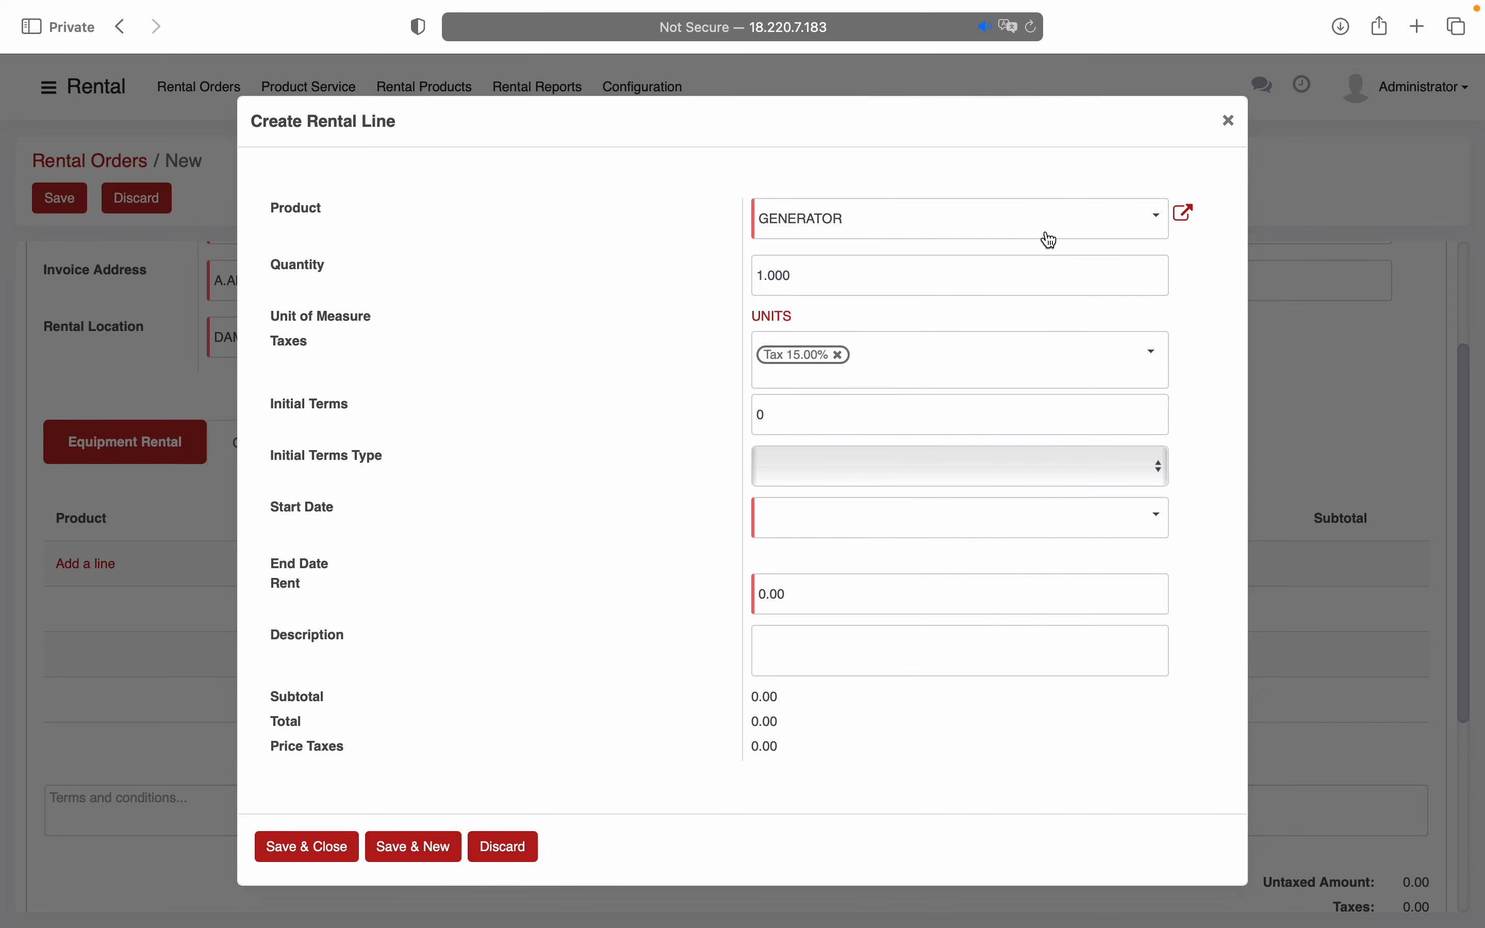
pyautogui.click(1230, 120)
# Leave the rental order, discarding its unsaved changes, and open the GENERATOR product from the rental products
pyautogui.click(427, 98)
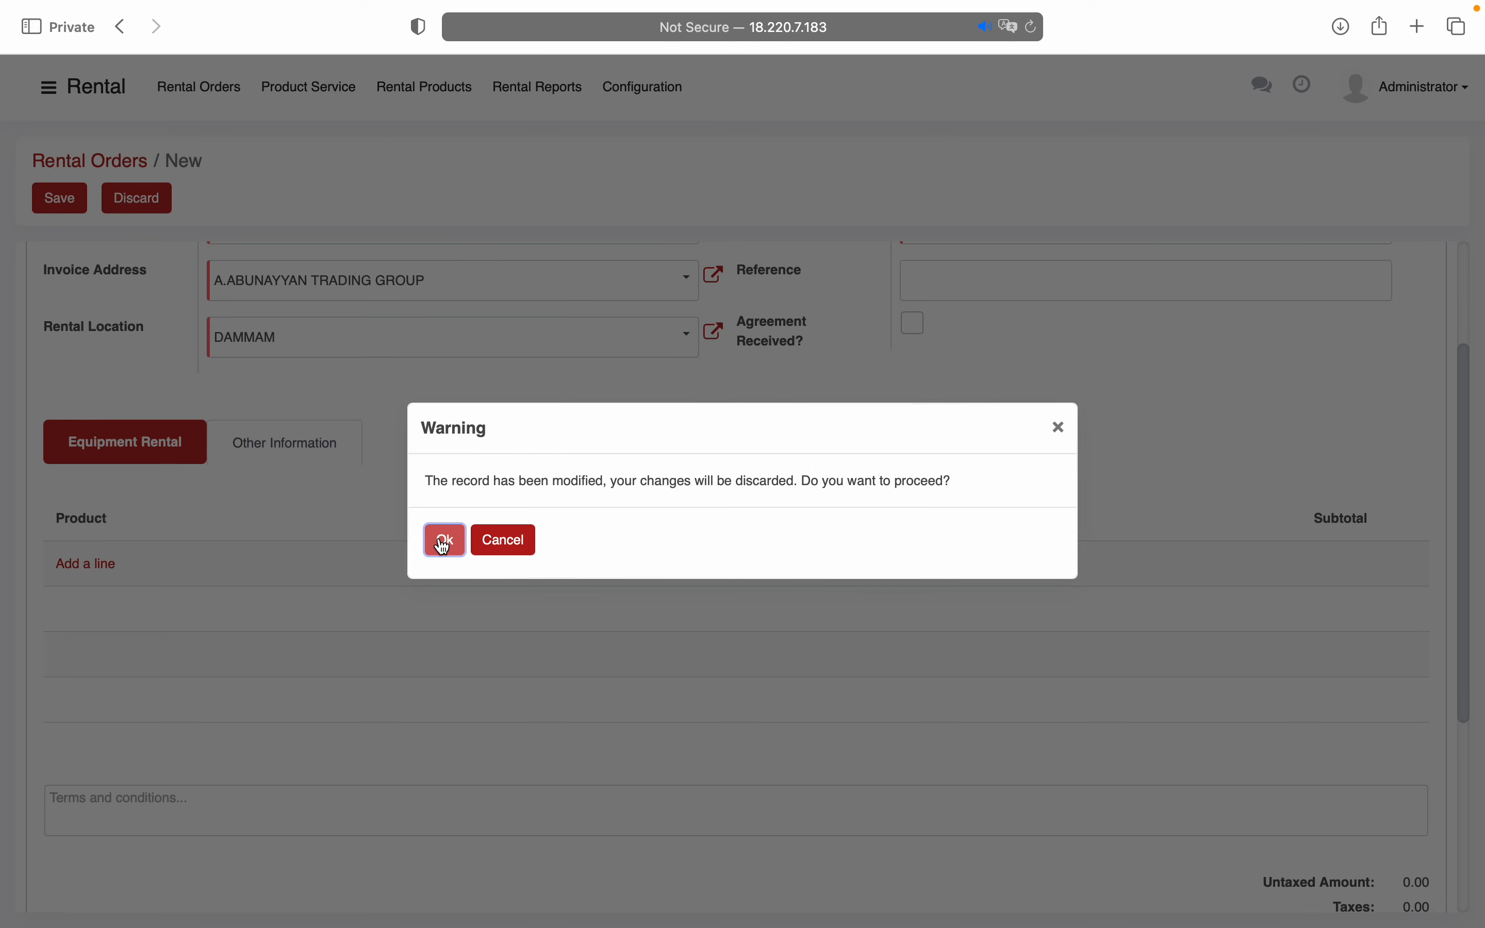
pyautogui.click(436, 540)
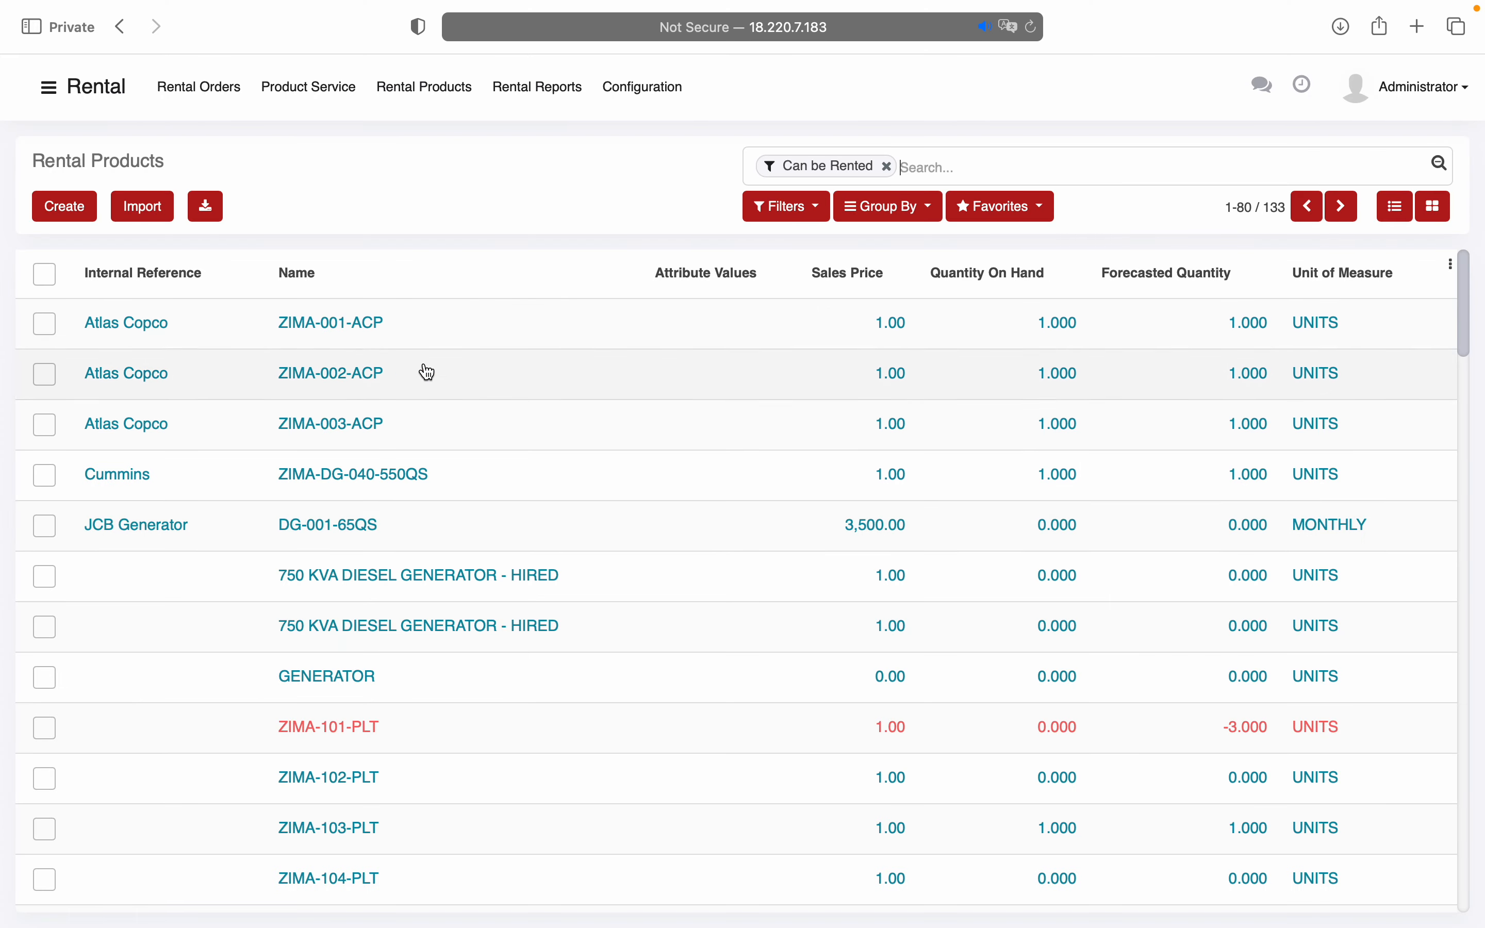
pyautogui.click(347, 680)
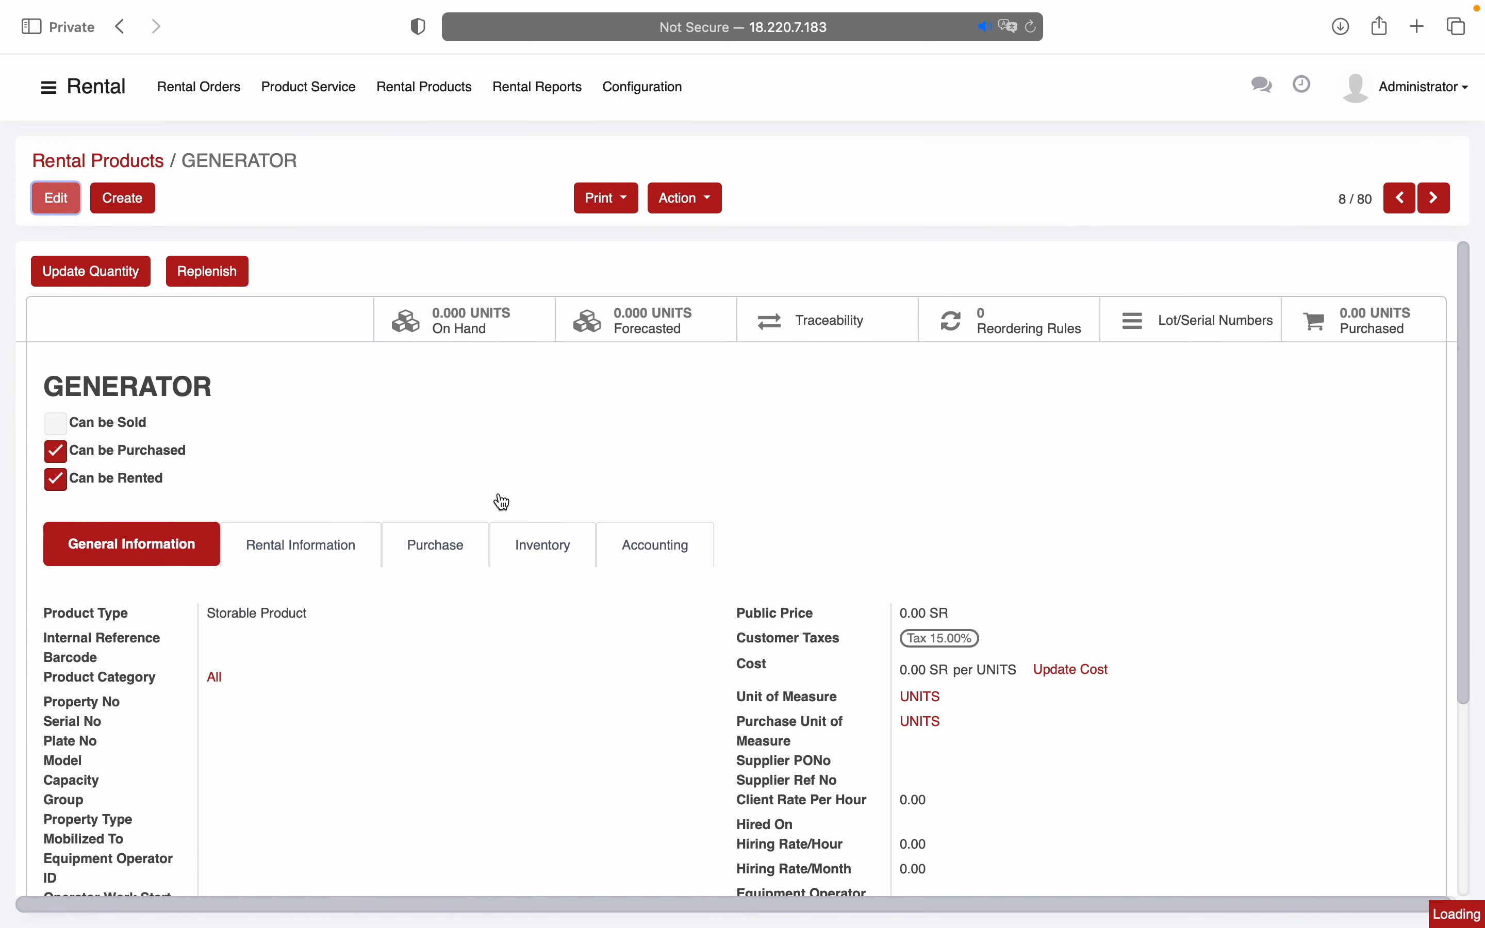
# Add a stock entry for GENERATOR with serial number 0000006 and an on-hand quantity of 1.00, and save it
pyautogui.click(454, 341)
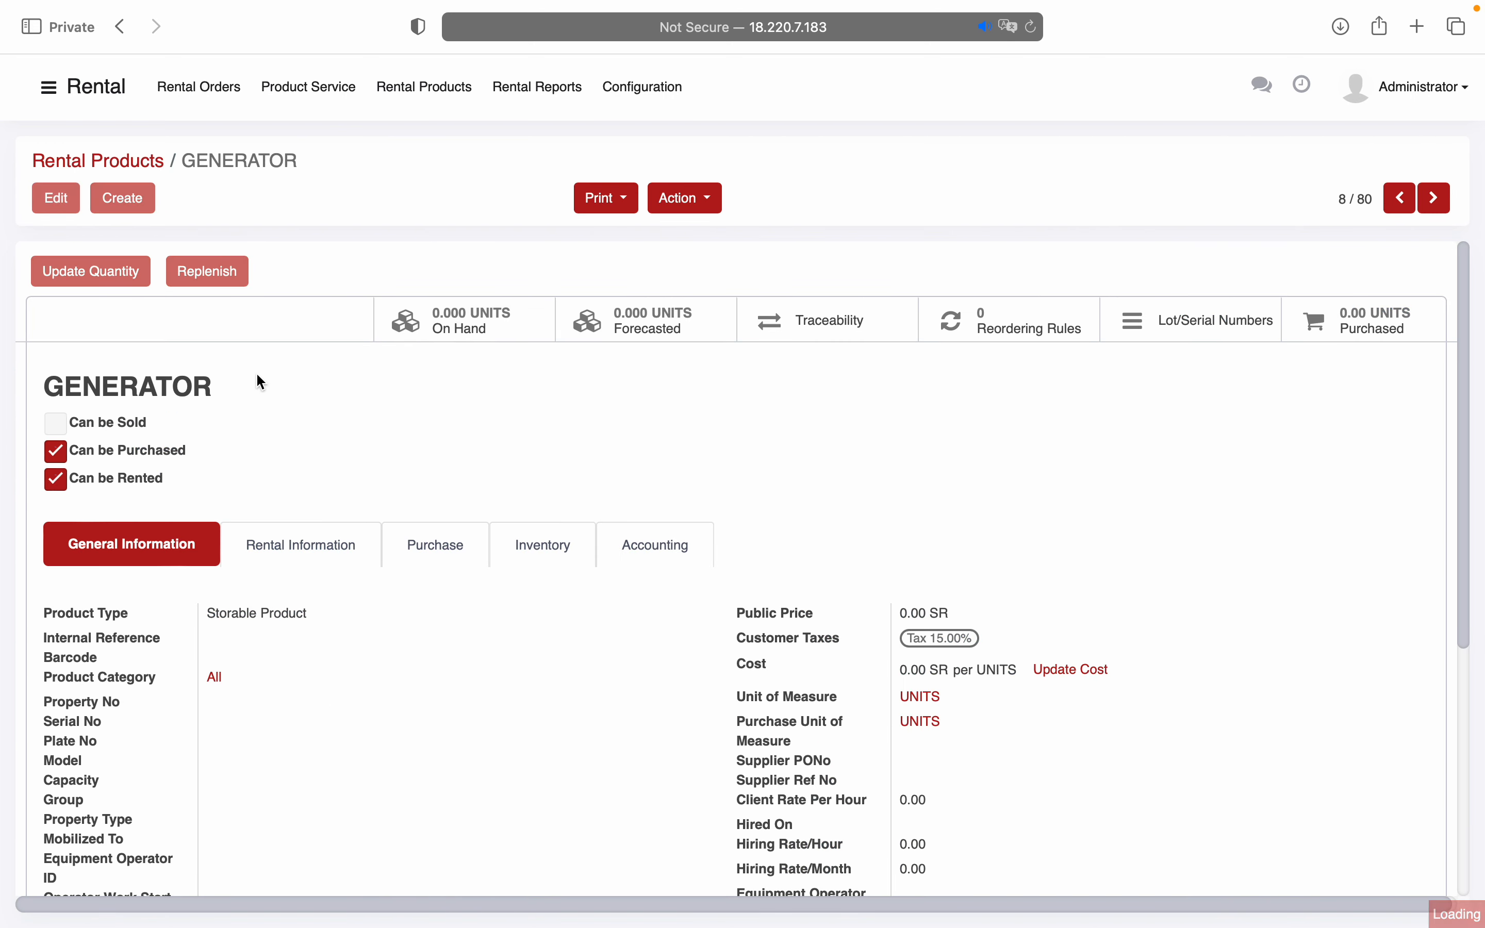
pyautogui.click(61, 216)
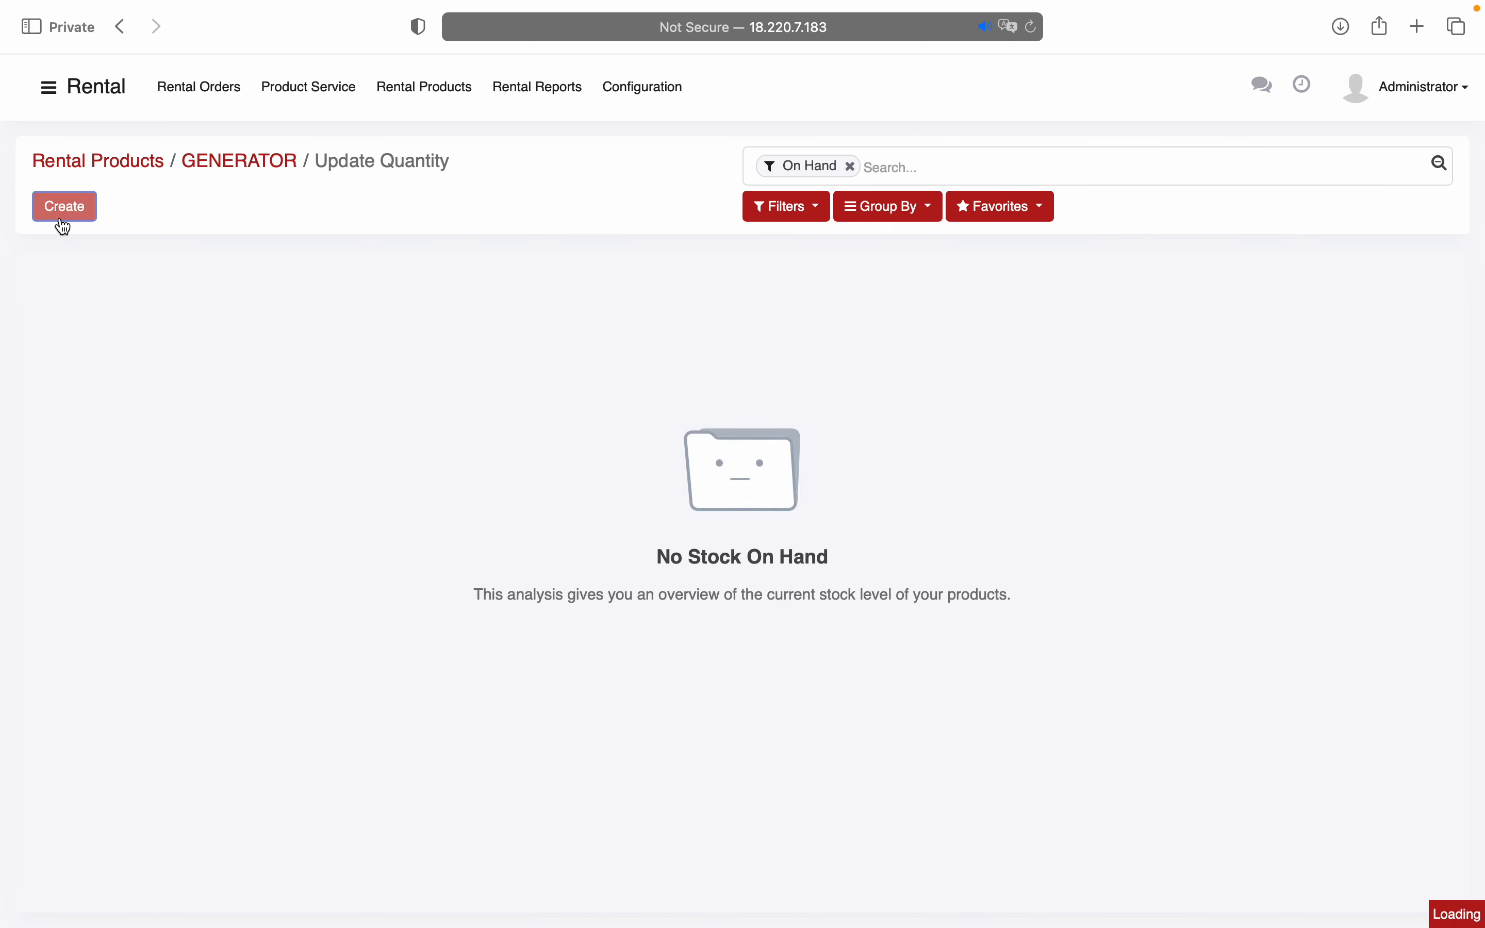
pyautogui.click(142, 333)
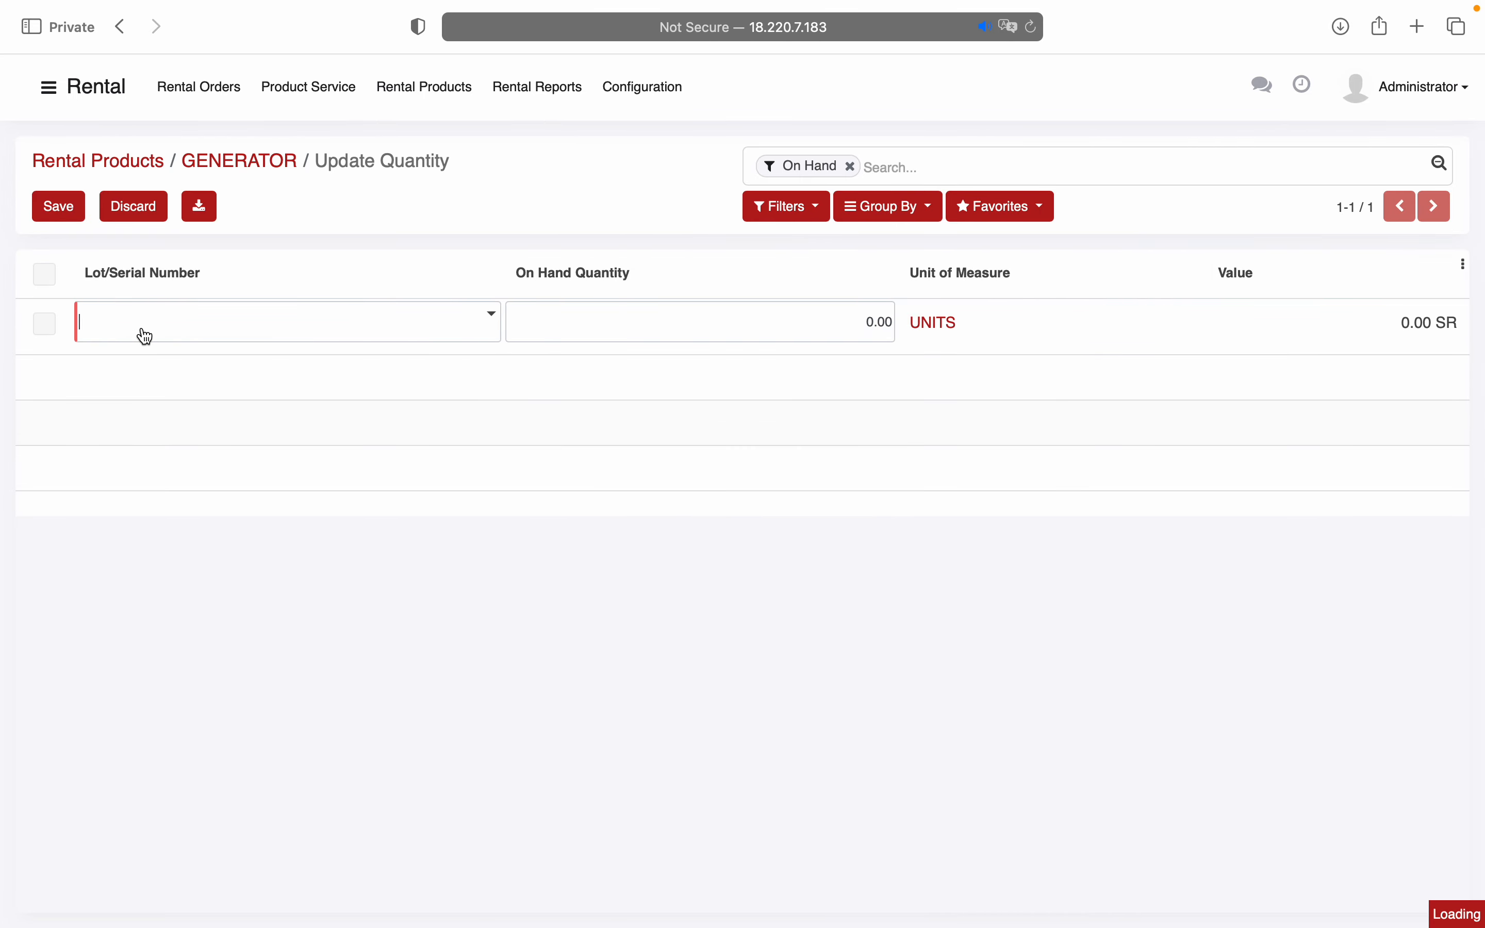
pyautogui.click(144, 361)
pyautogui.click(583, 344)
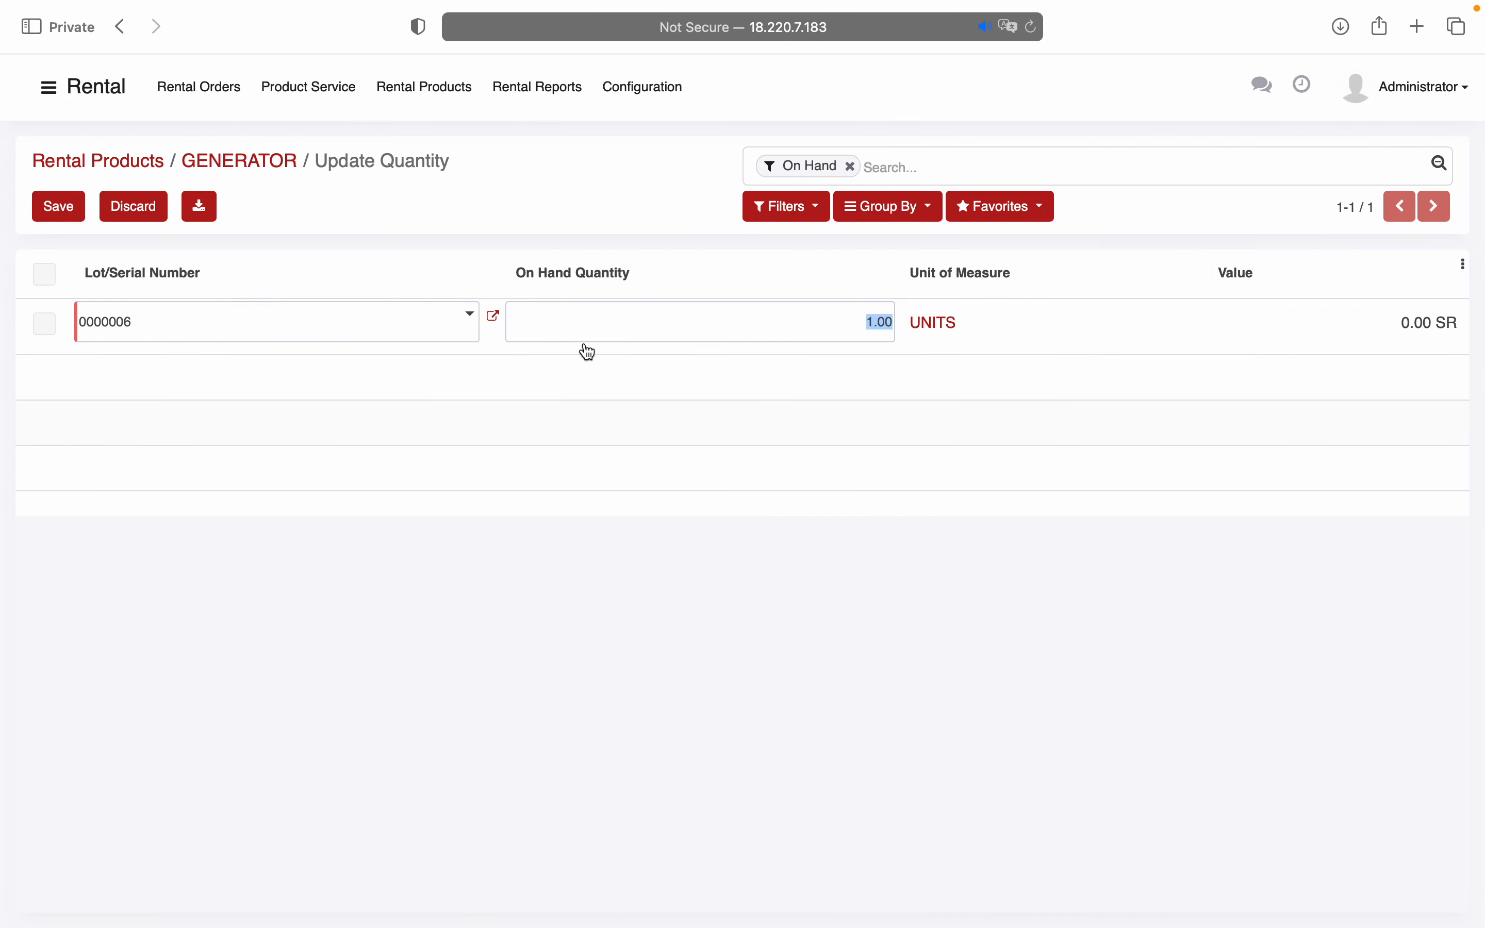
pyautogui.click(58, 205)
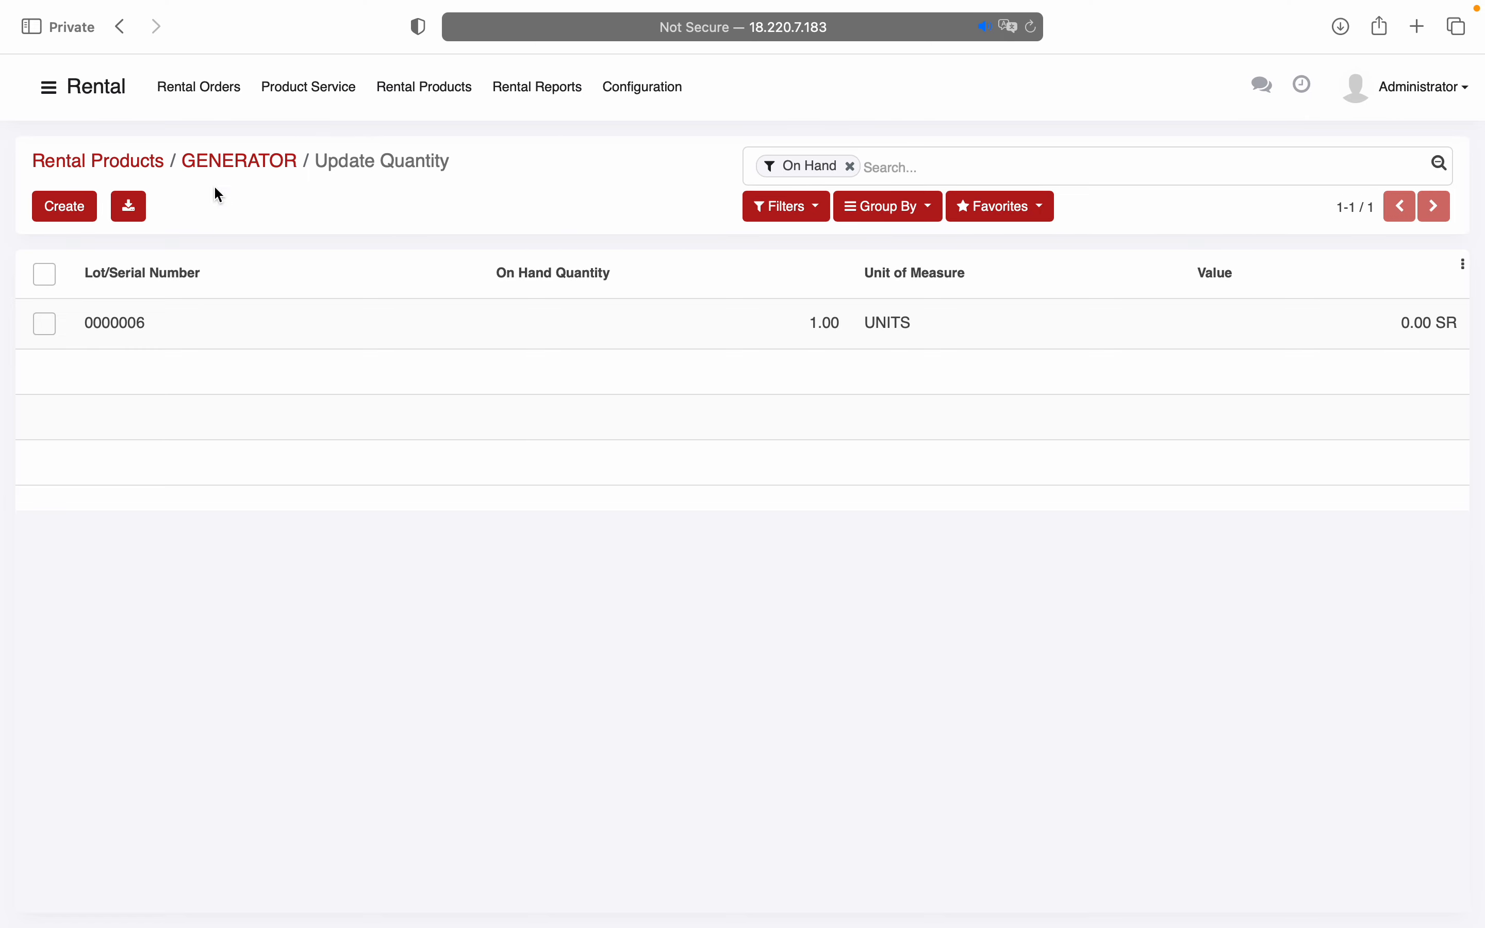
# Start a new rental order for A.ABUNAYYAN TRADING GROUP with the rental location DAMMAM
pyautogui.click(219, 98)
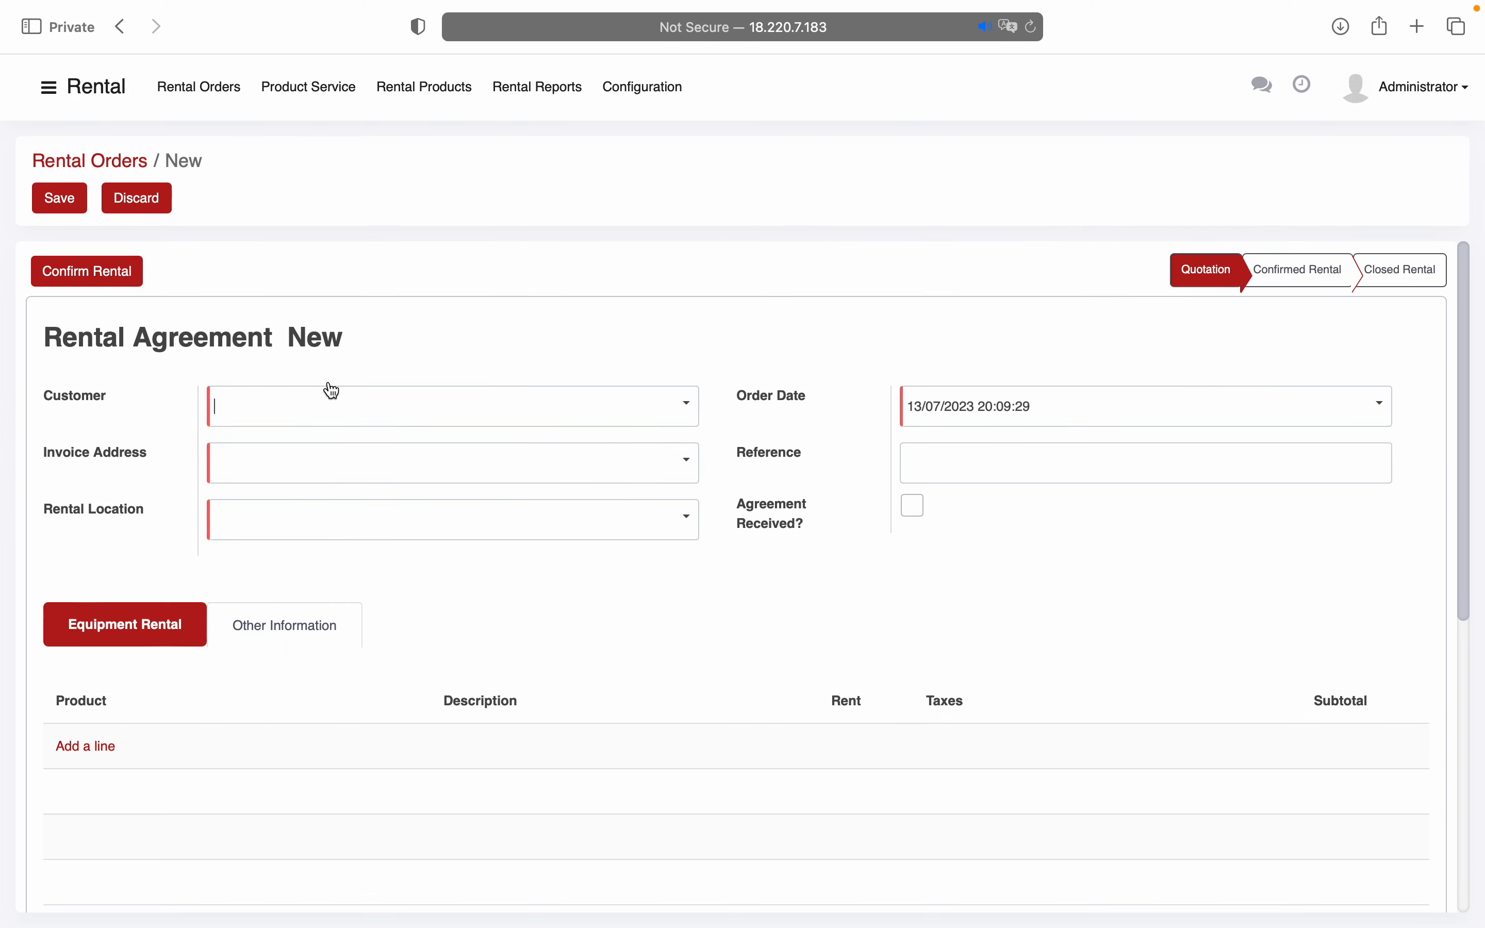
pyautogui.click(325, 412)
pyautogui.click(287, 445)
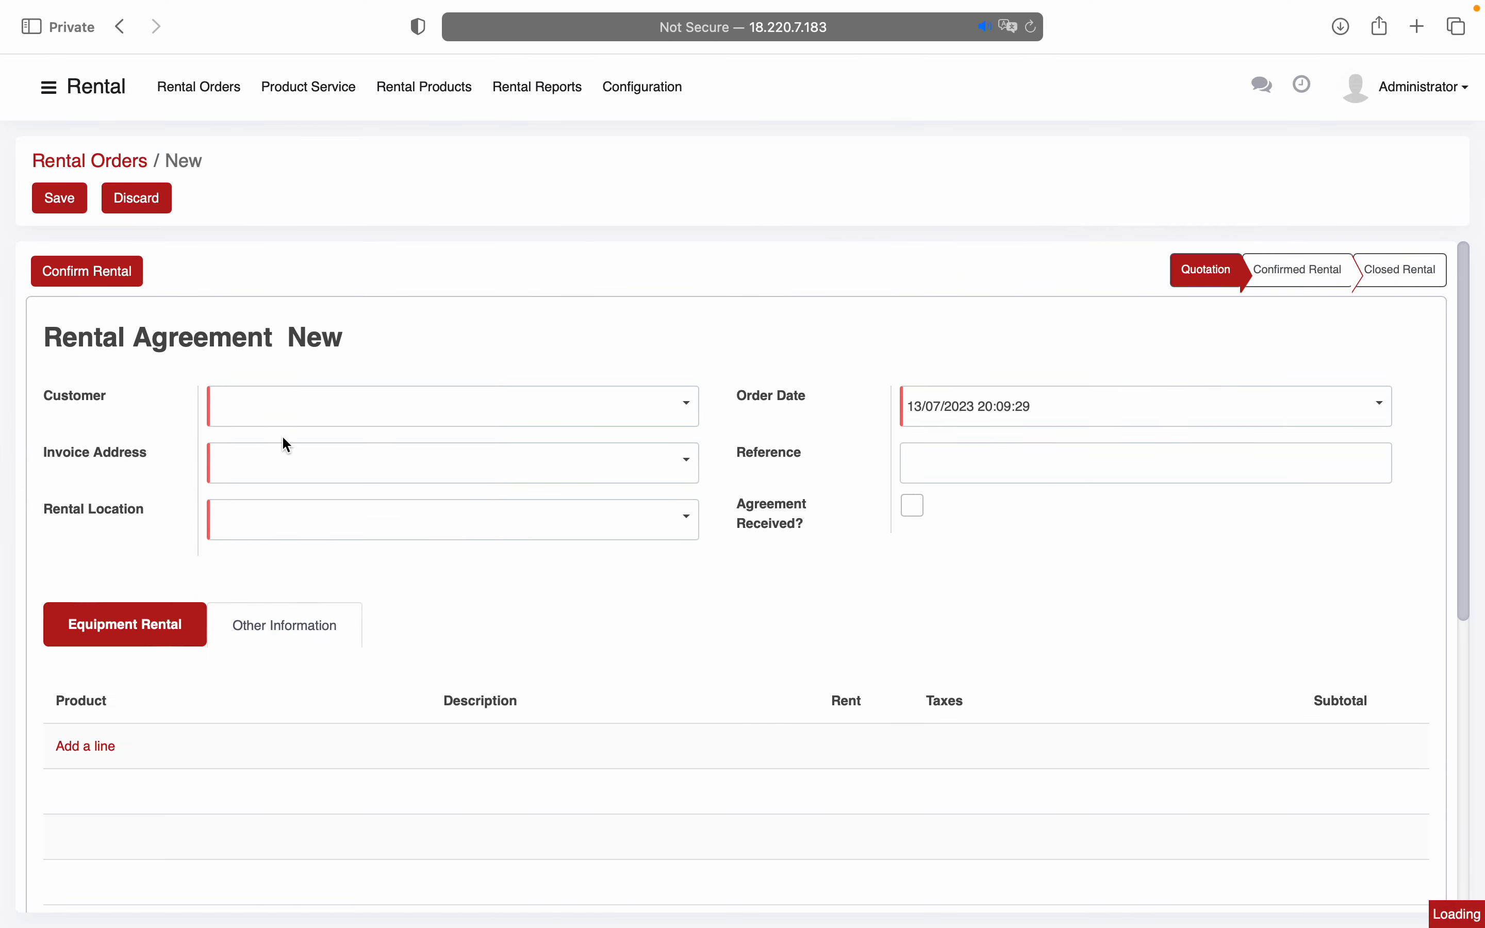
pyautogui.click(267, 532)
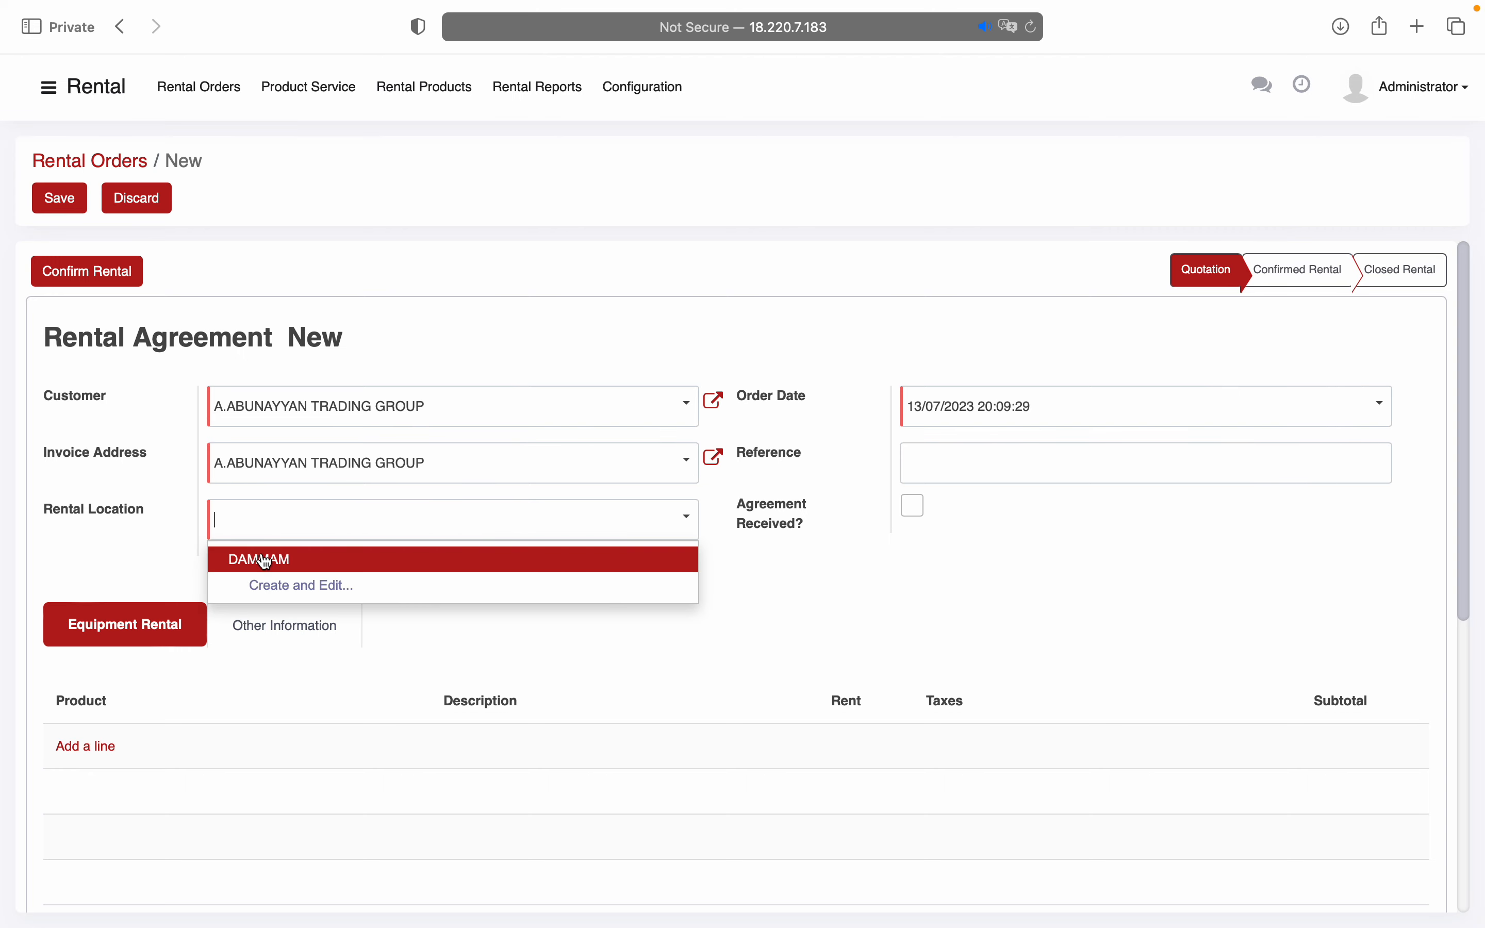
pyautogui.click(260, 557)
# Add a rental line for the product GENERATOR with an initial term of 1 and the term type Months
pyautogui.click(93, 748)
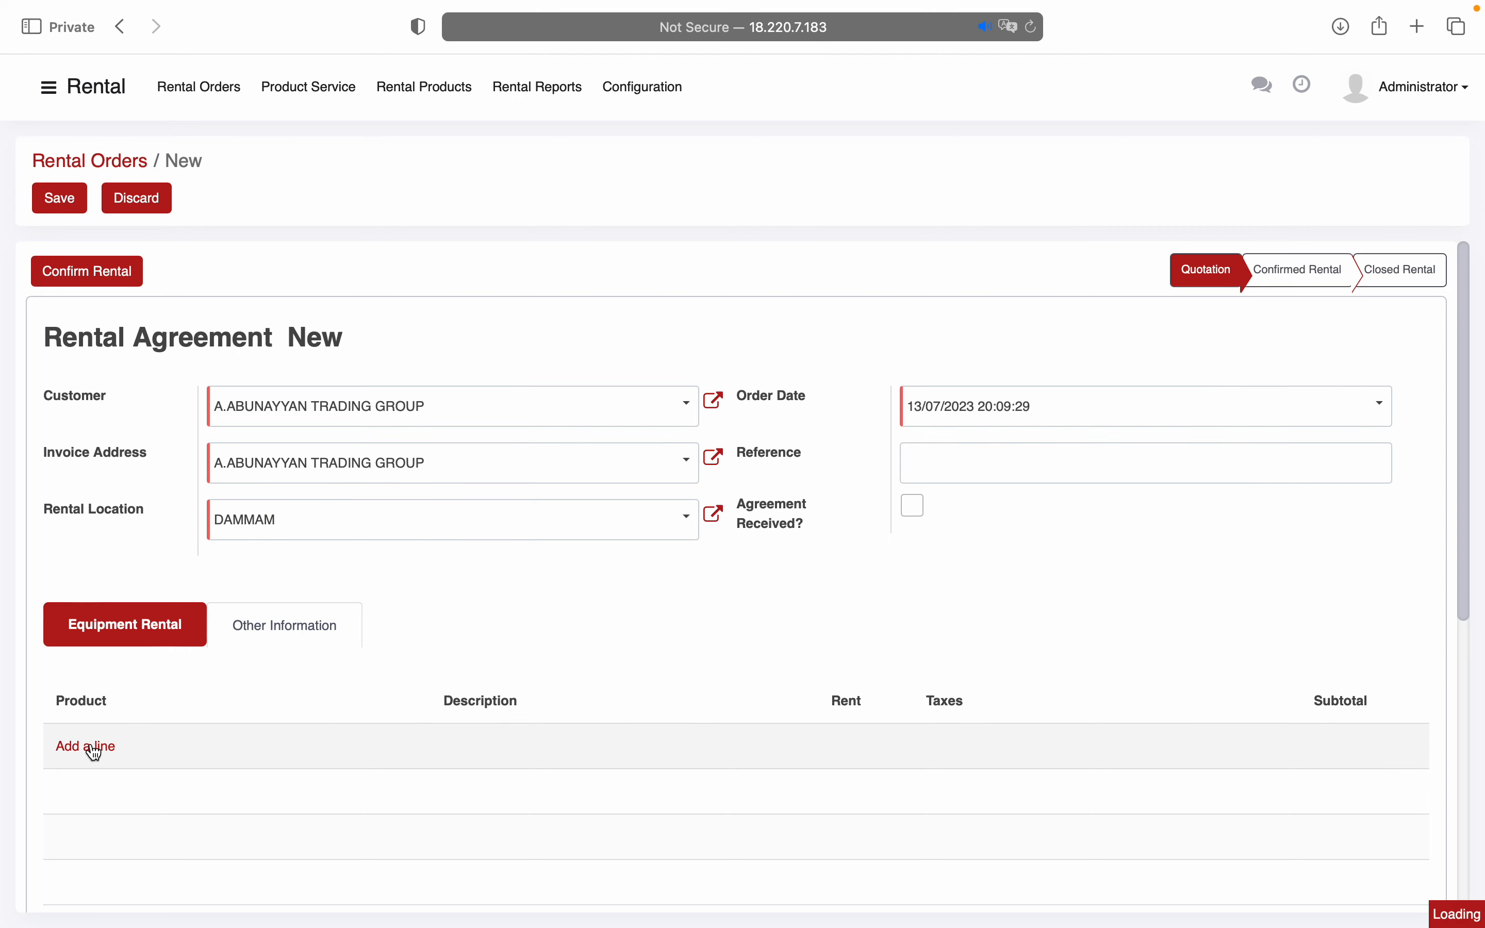
pyautogui.write('GENE')
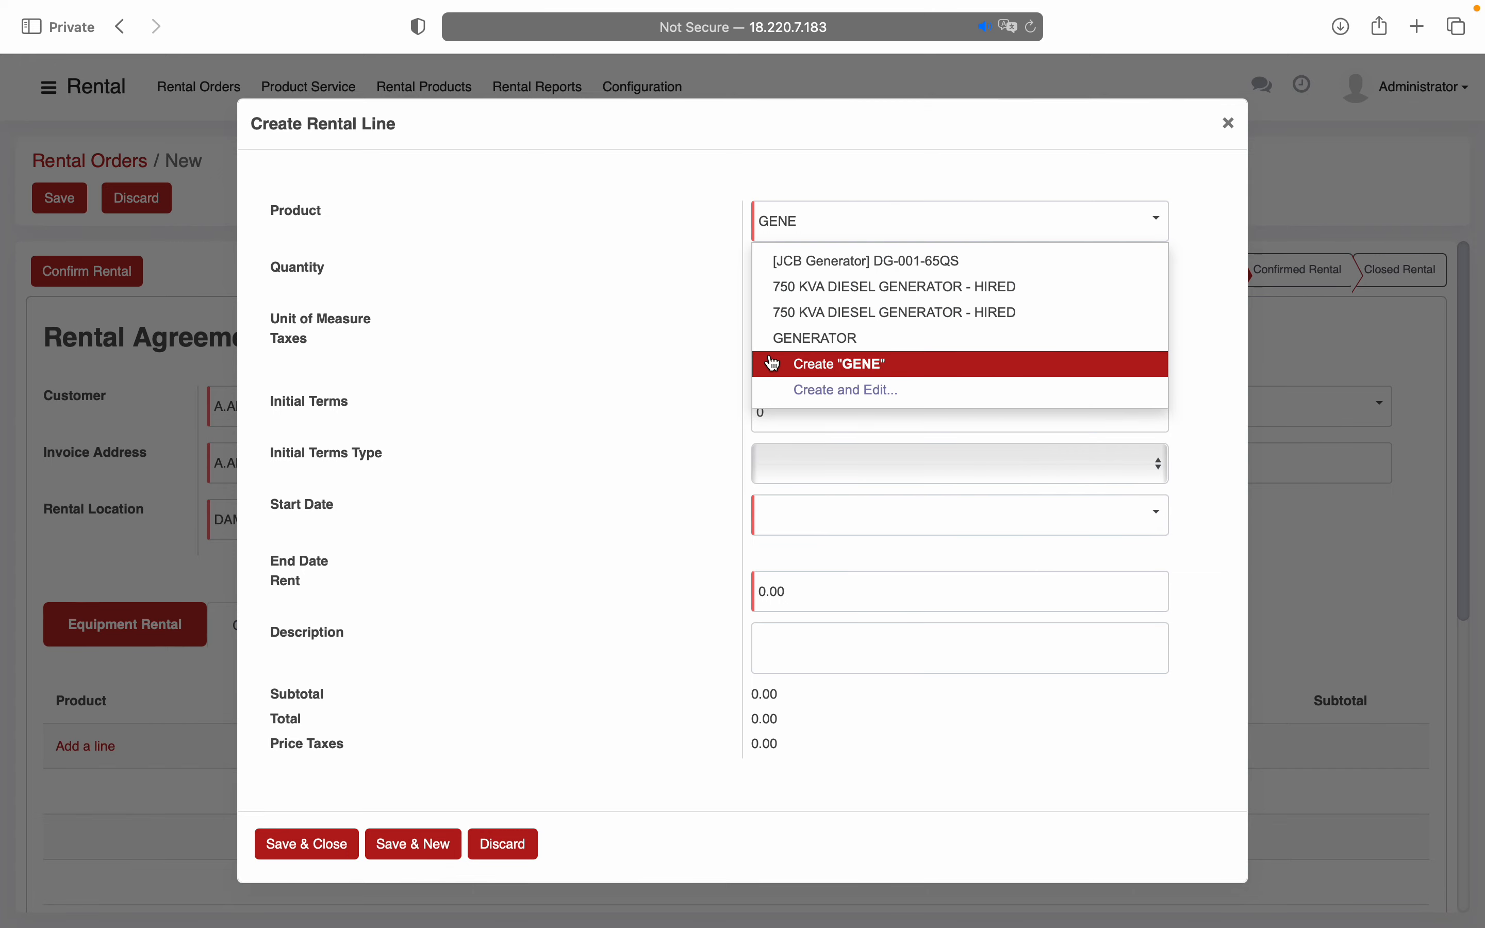
pyautogui.click(779, 339)
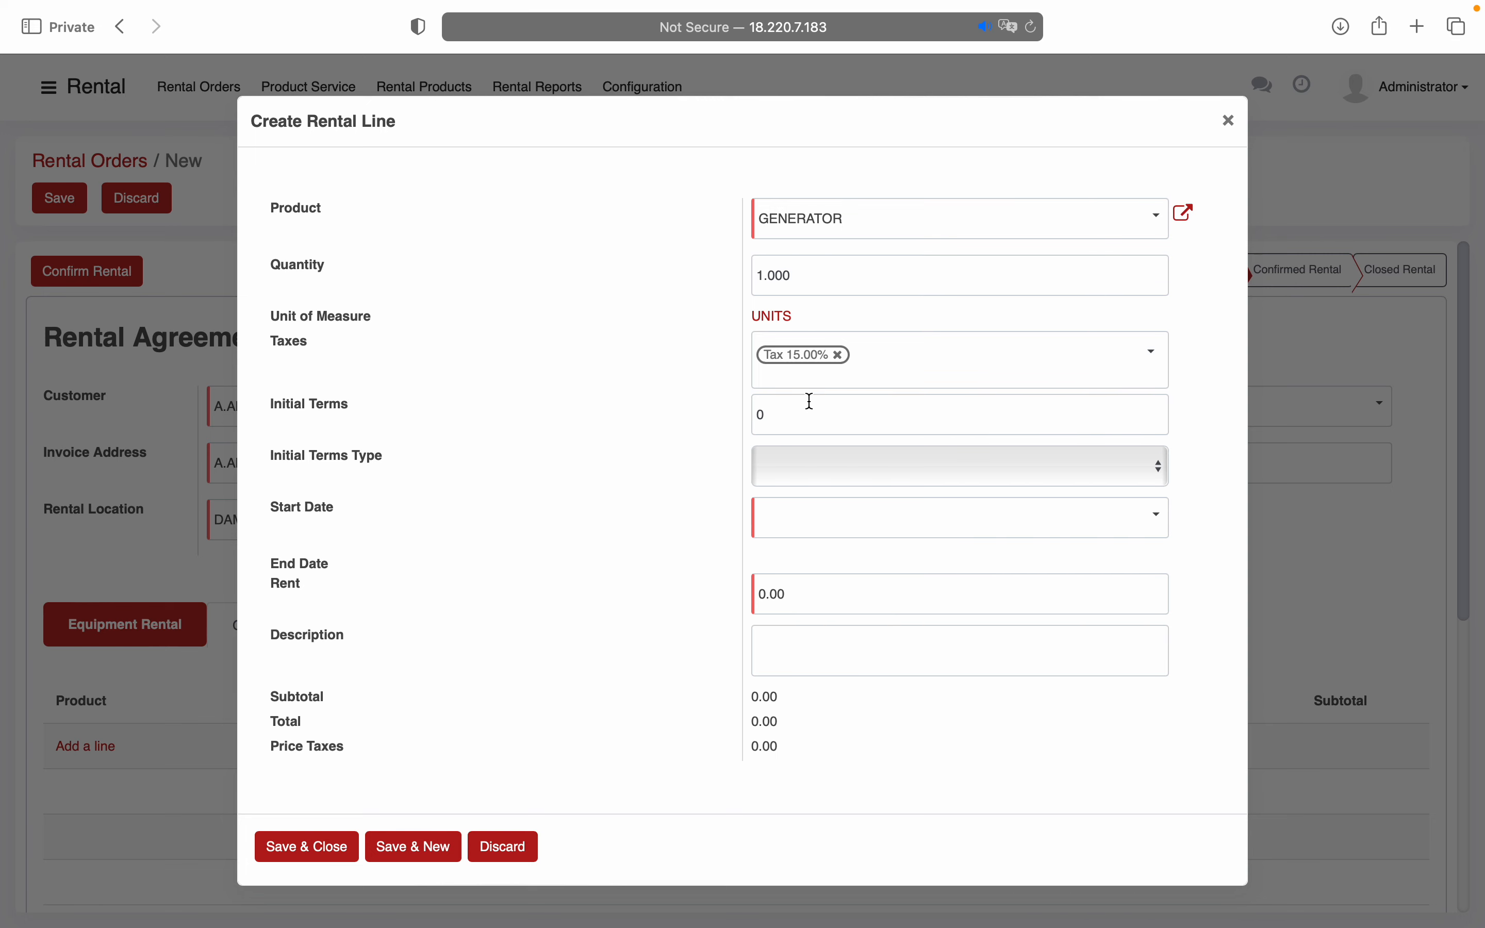
pyautogui.click(764, 423)
pyautogui.click(888, 465)
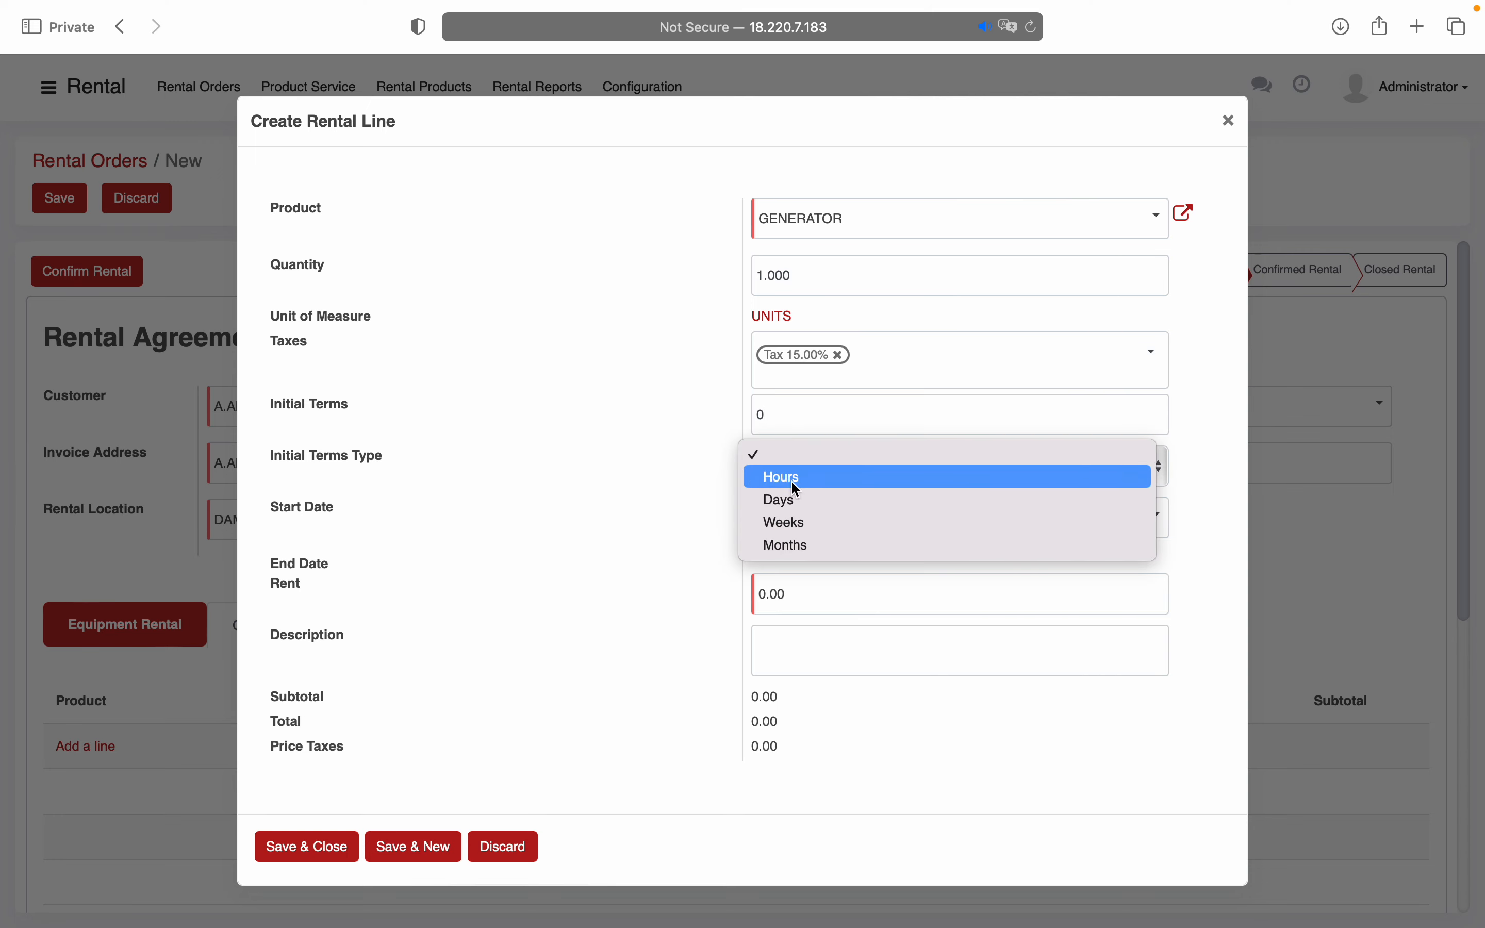
pyautogui.click(793, 544)
pyautogui.doubleClick(809, 420)
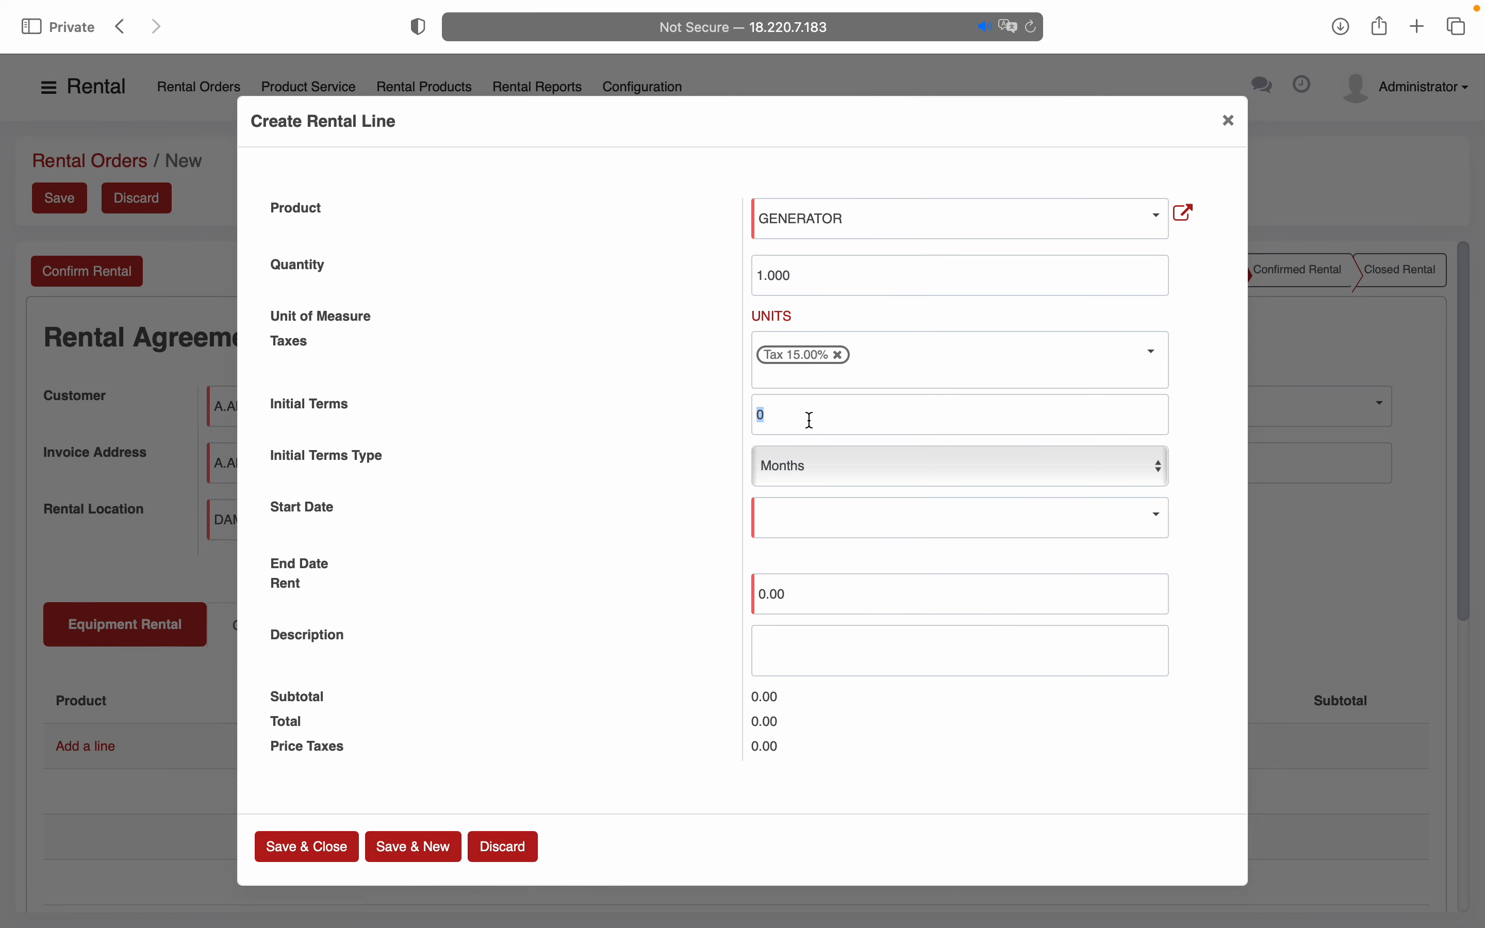
pyautogui.write('1')
# Set the rental line's start date to 01/07/2023 and its rent to 500, and save the line
pyautogui.click(800, 519)
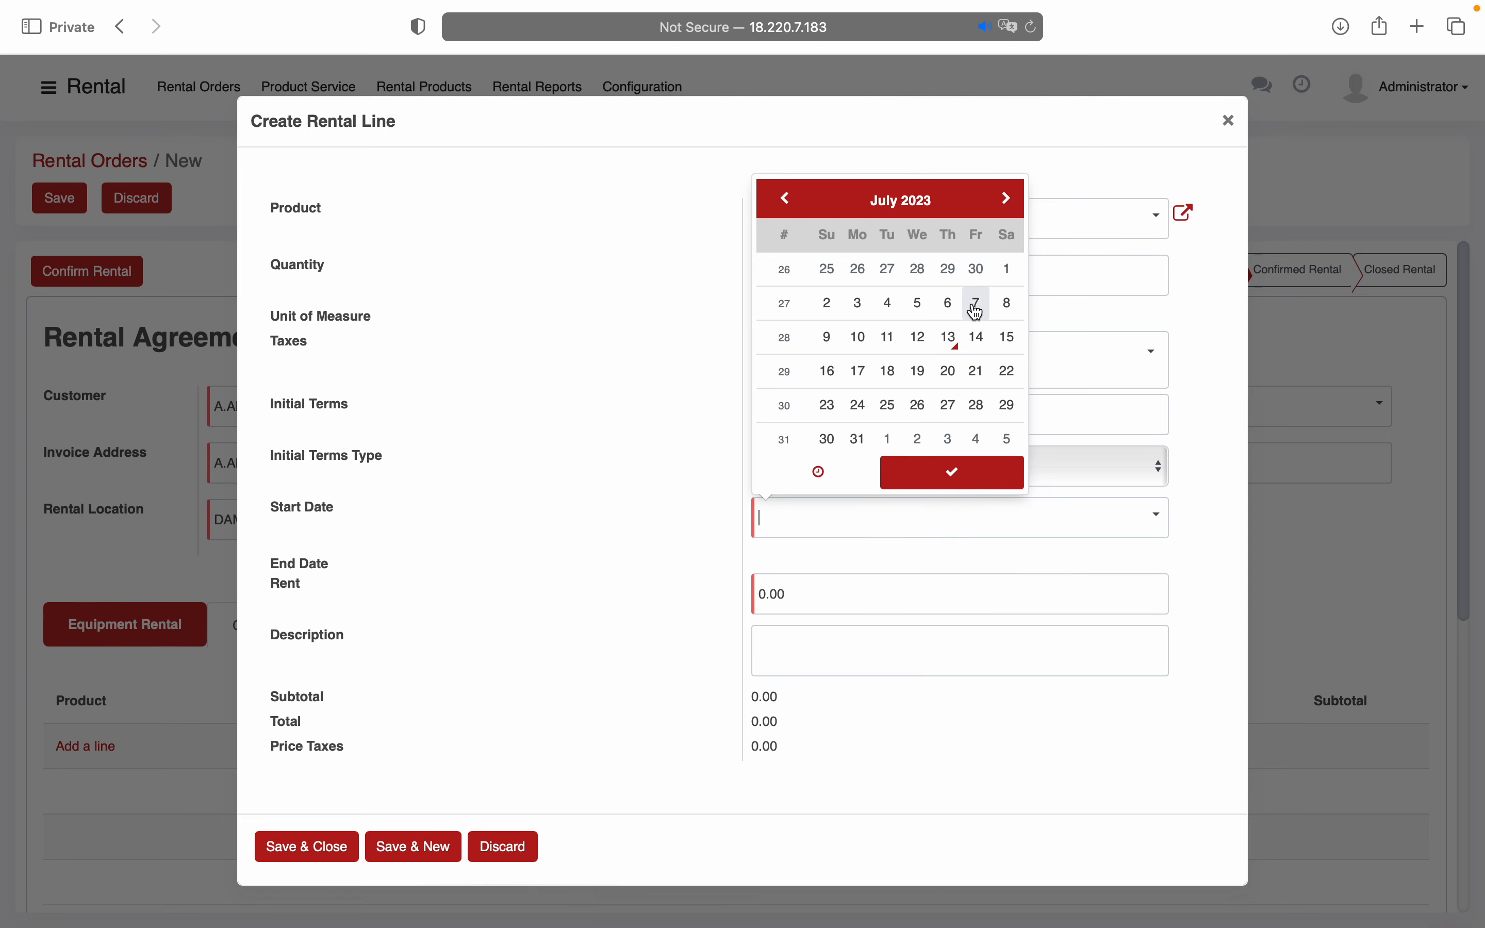
pyautogui.click(1009, 270)
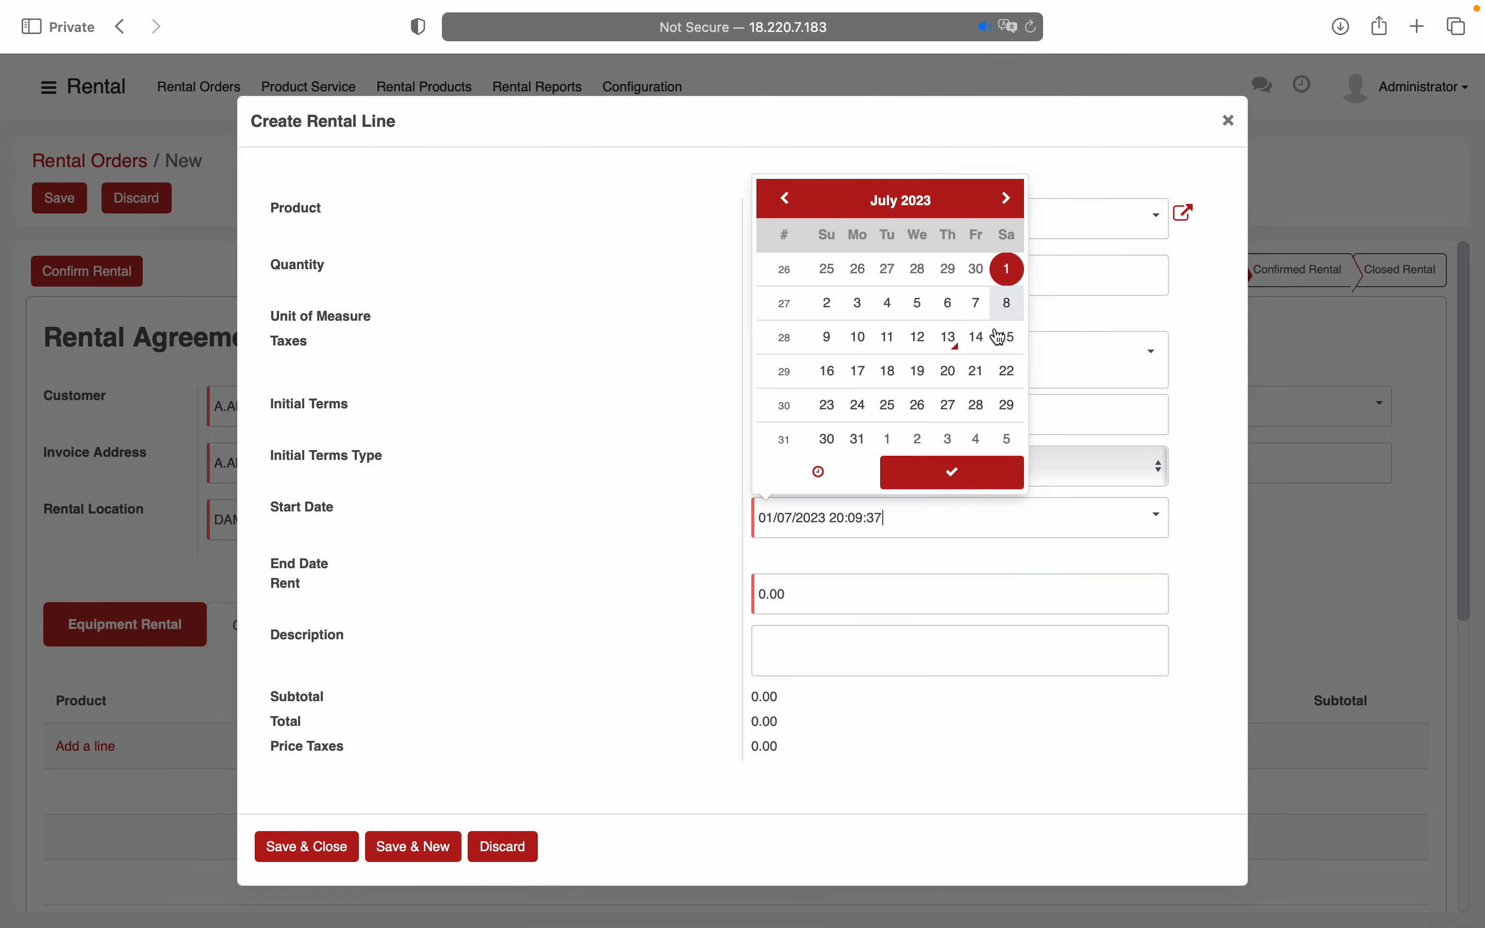
pyautogui.click(966, 471)
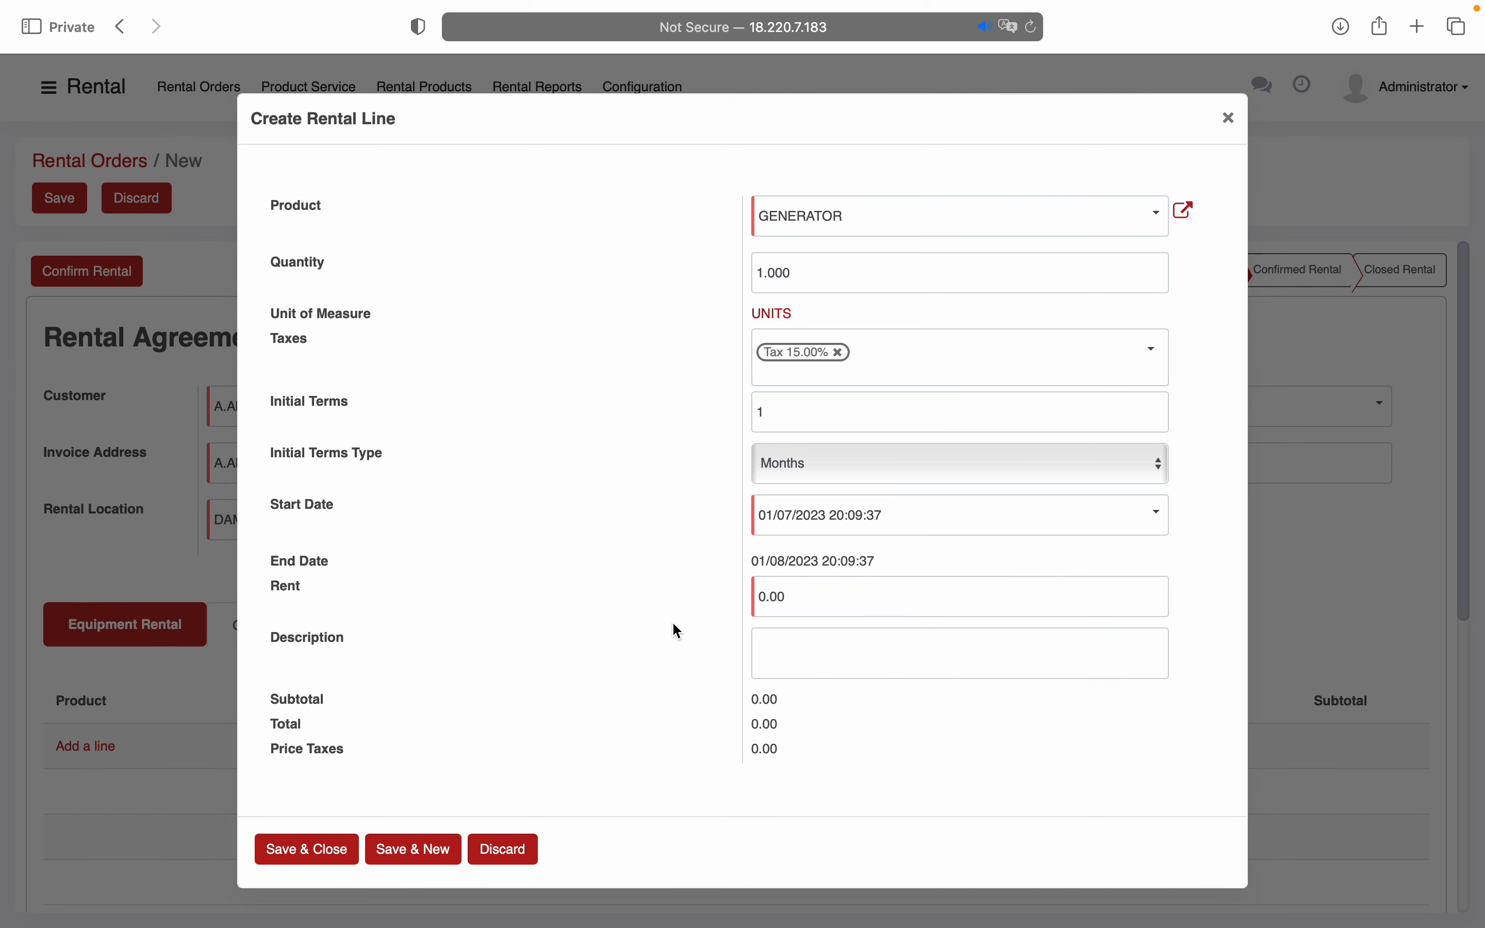
pyautogui.doubleClick(789, 596)
pyautogui.write('500')
pyautogui.tripleClick(692, 674)
pyautogui.click(846, 728)
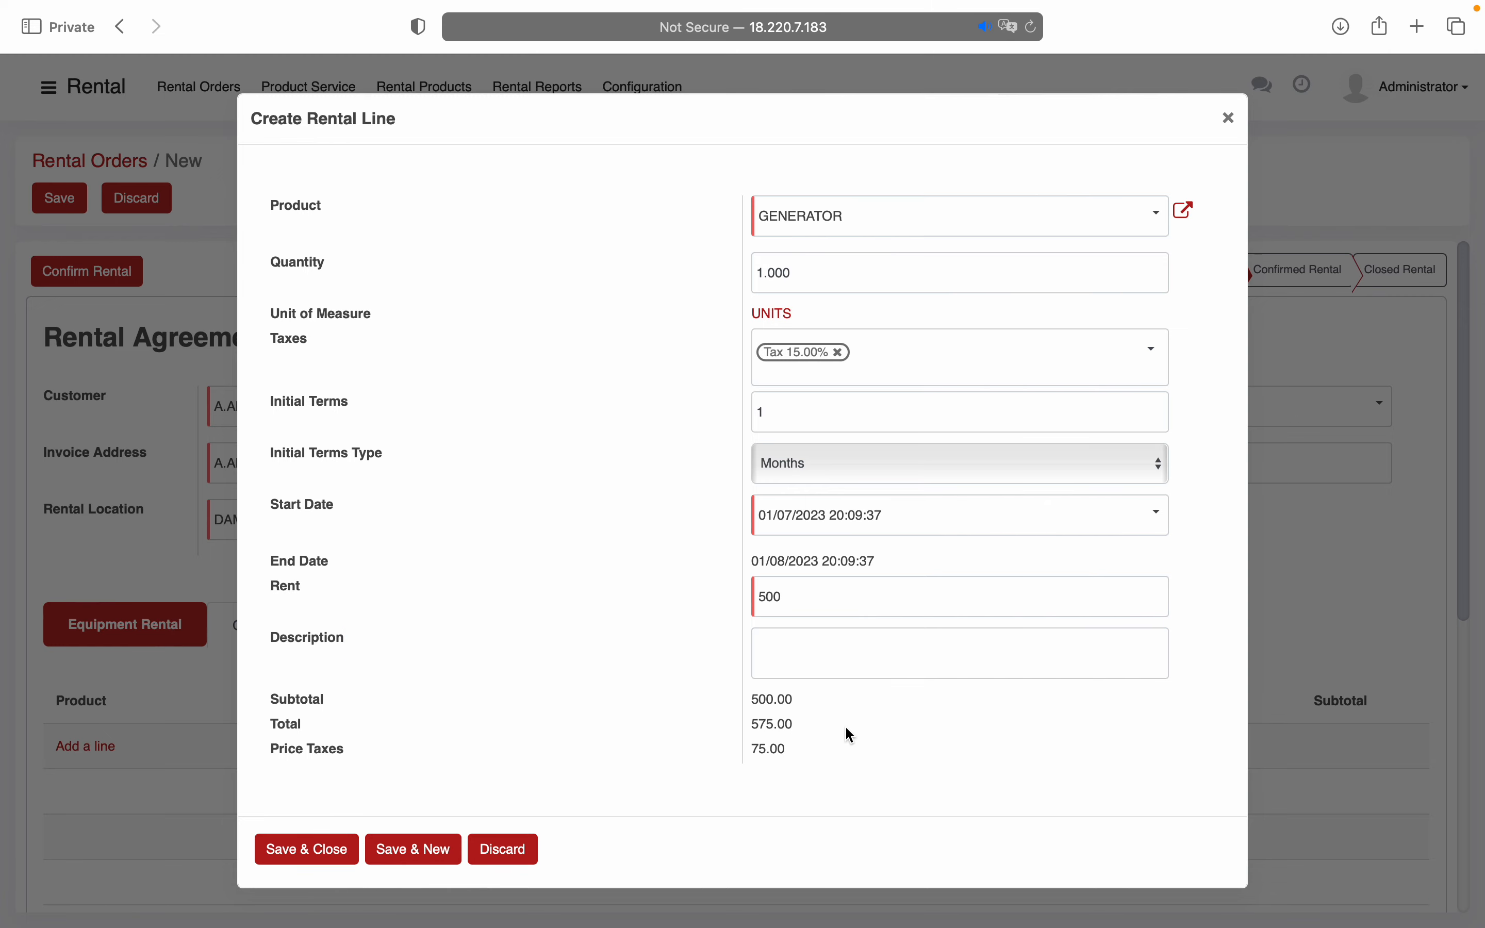
pyautogui.click(322, 850)
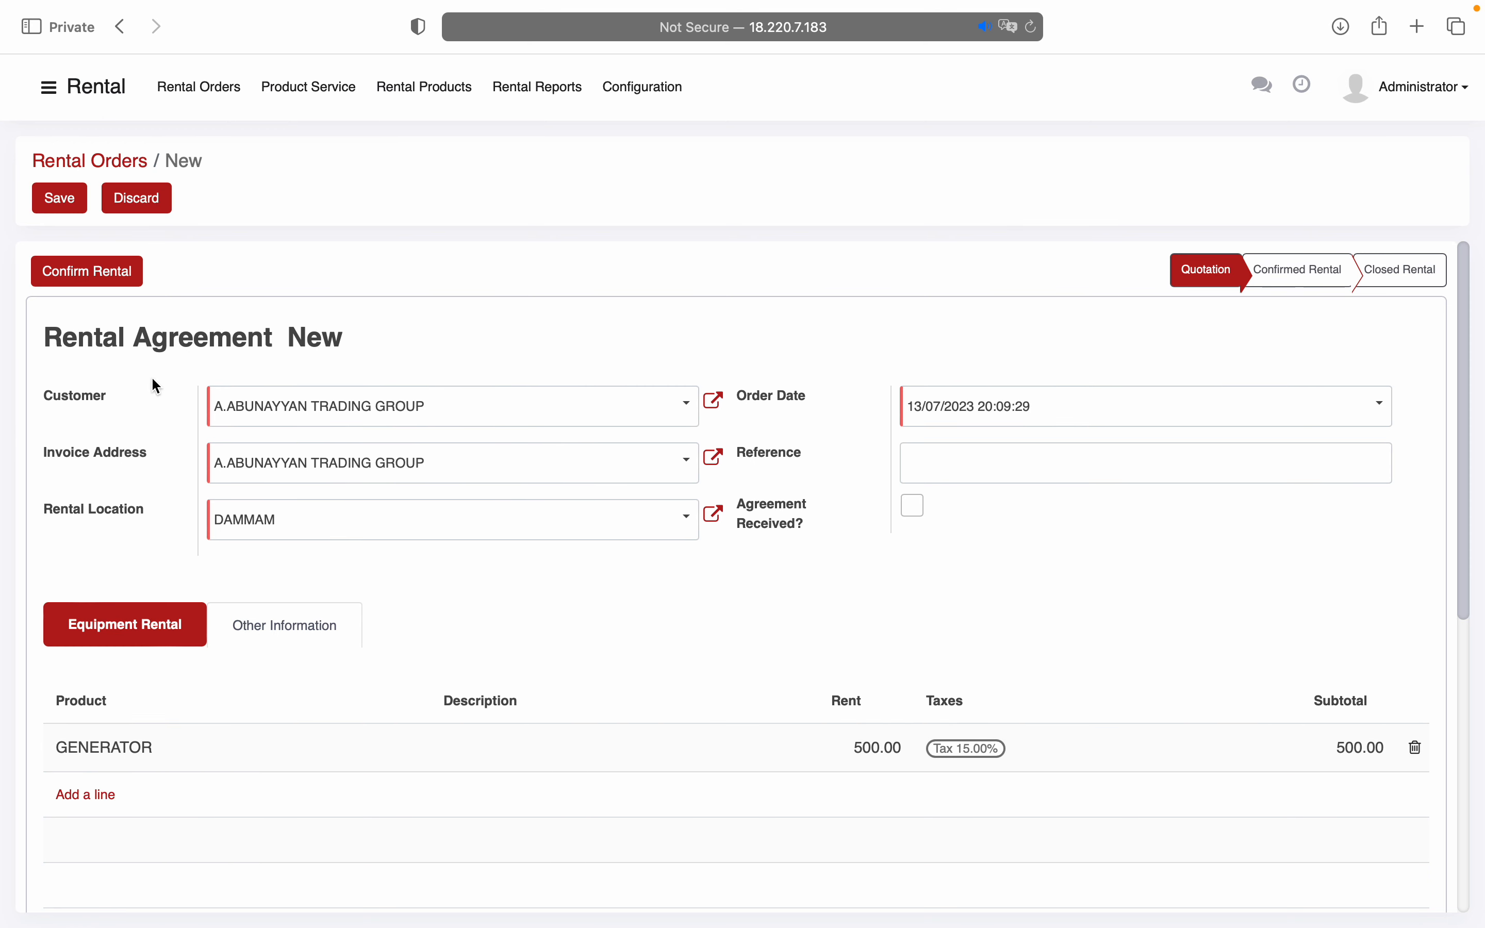
# Save the new rental order and confirm the rental
pyautogui.click(58, 202)
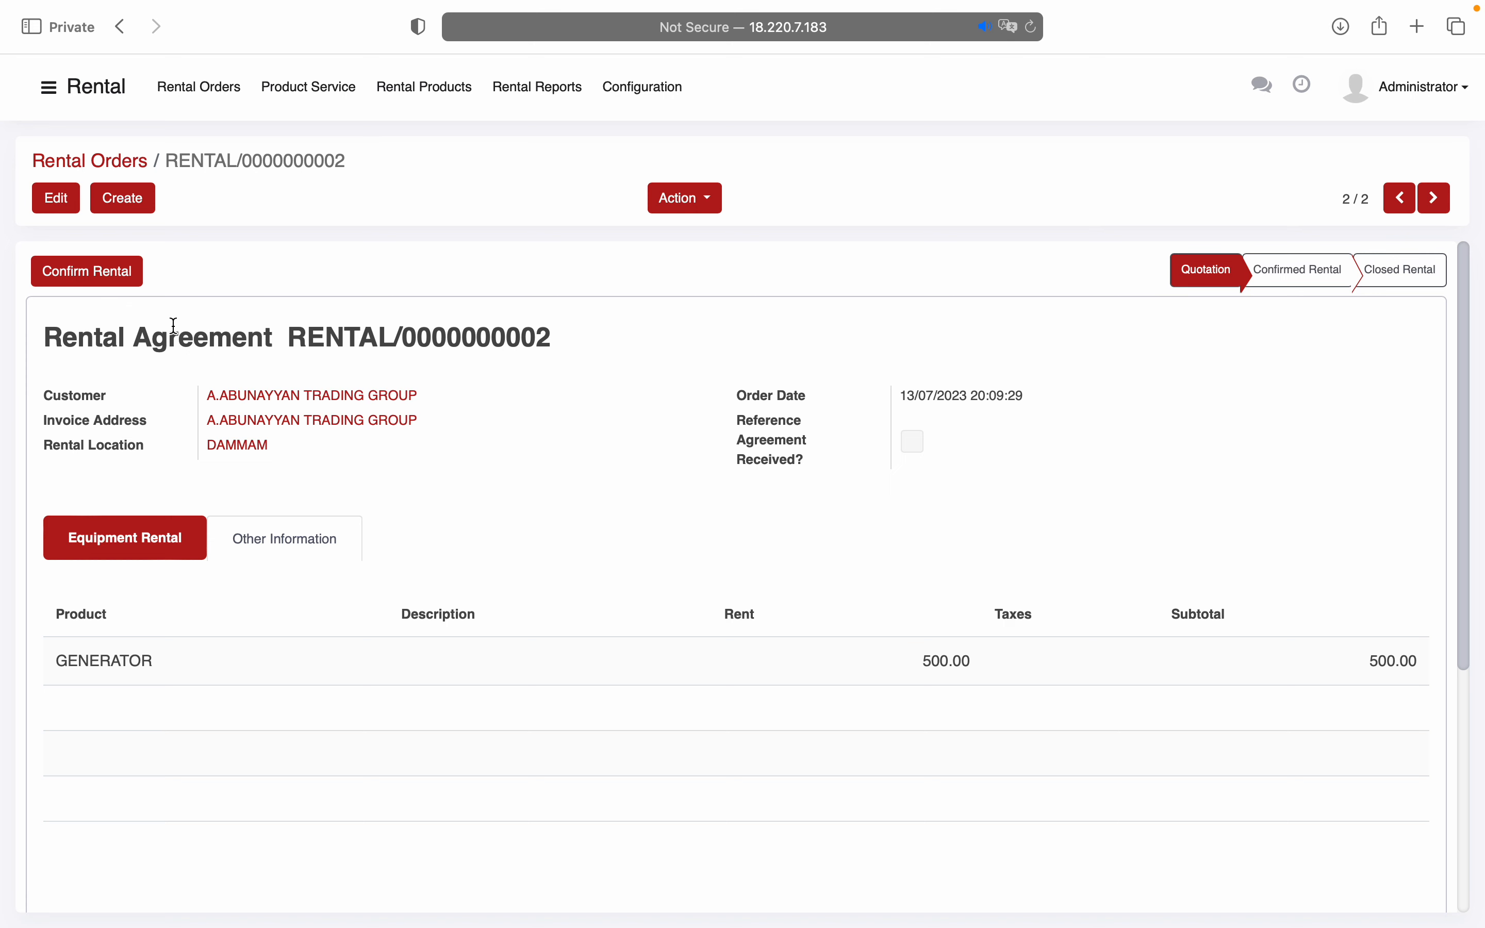
pyautogui.click(102, 270)
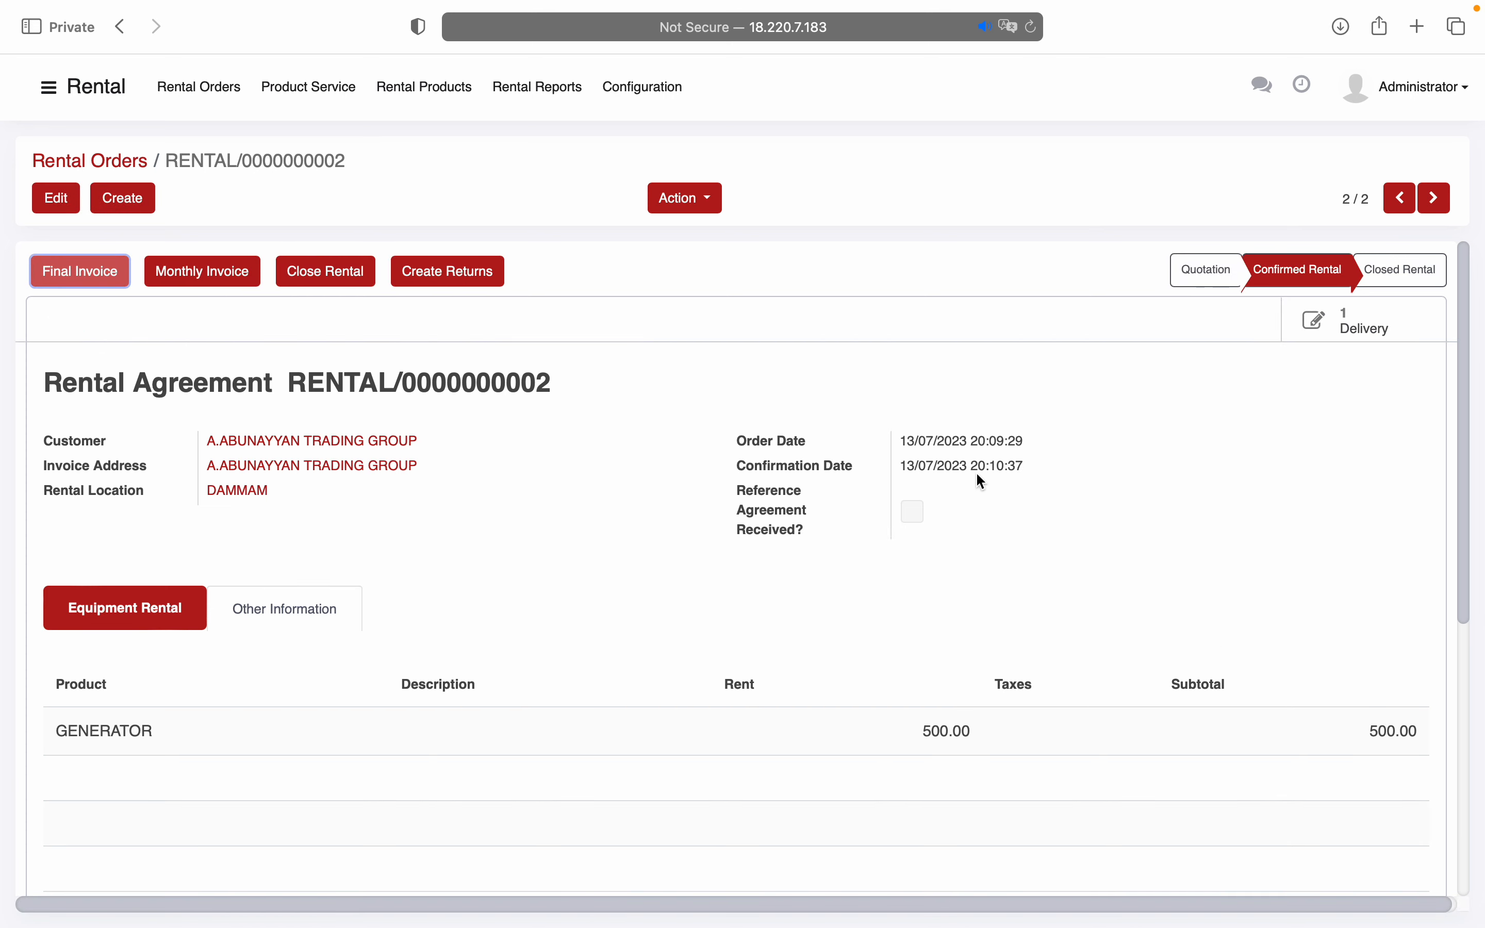
pyautogui.click(1006, 354)
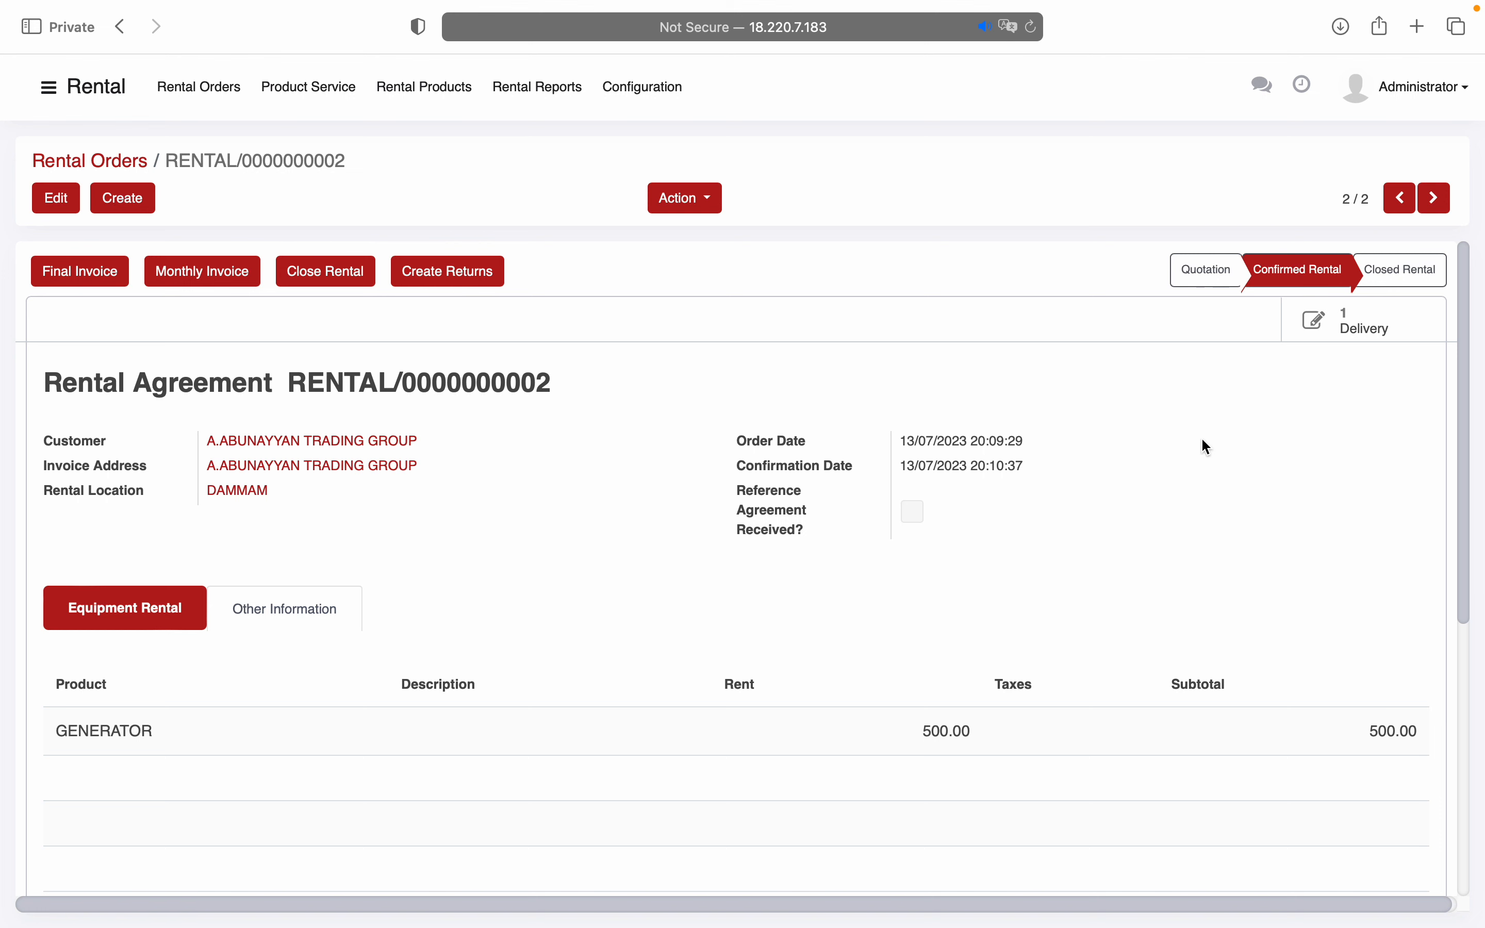
# In the order's delivery pickup, add a GENERATOR stock move line with lot 0000006 and destination rental location DAMMAM
pyautogui.click(1369, 332)
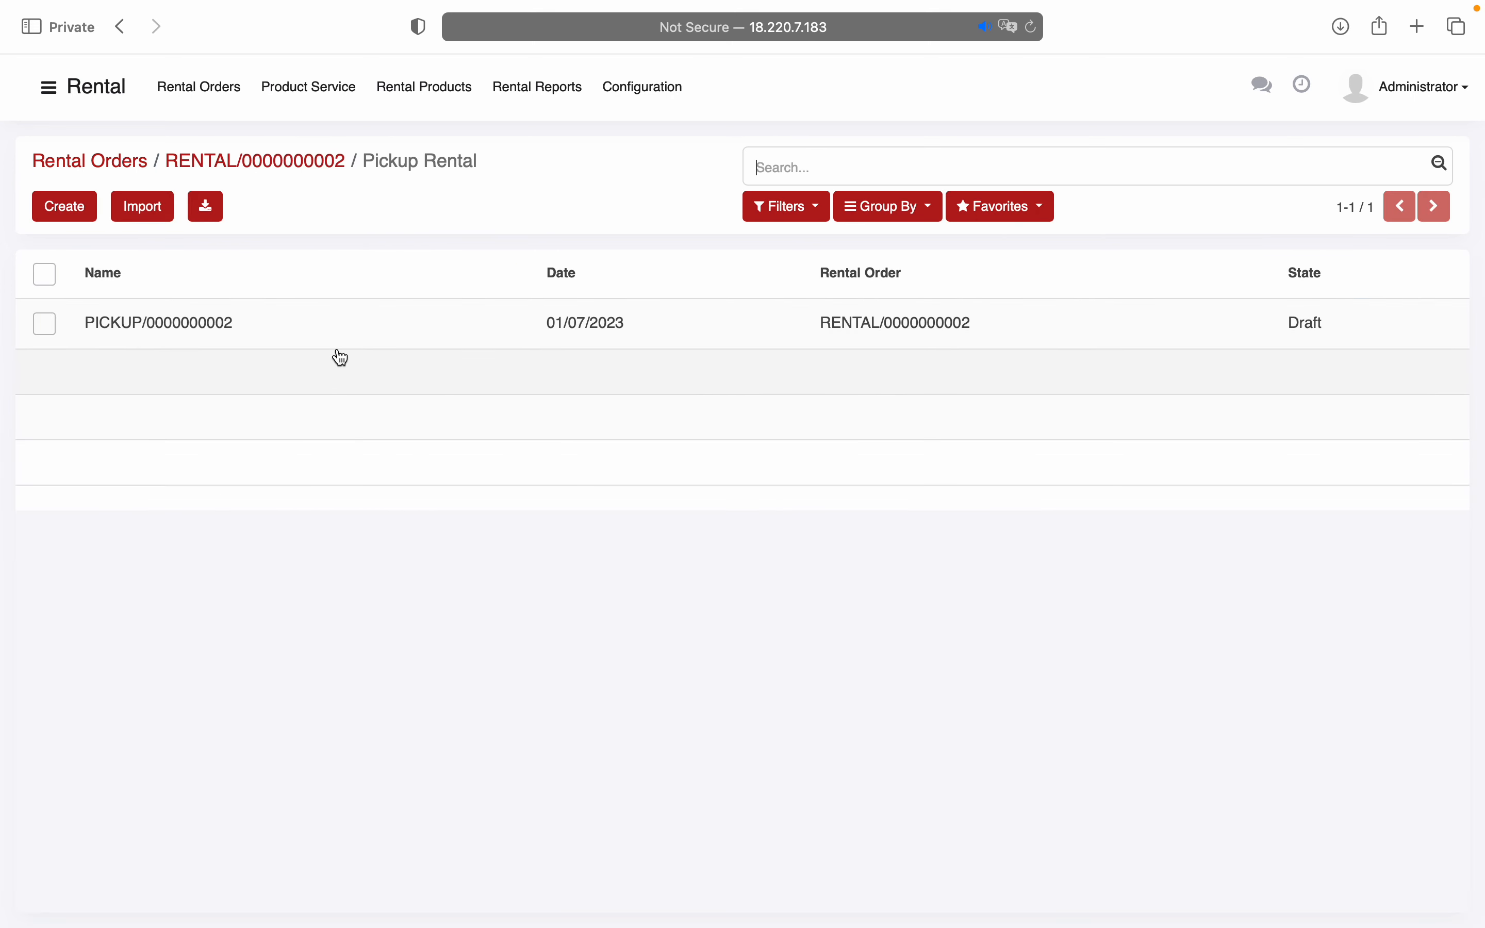
pyautogui.click(248, 339)
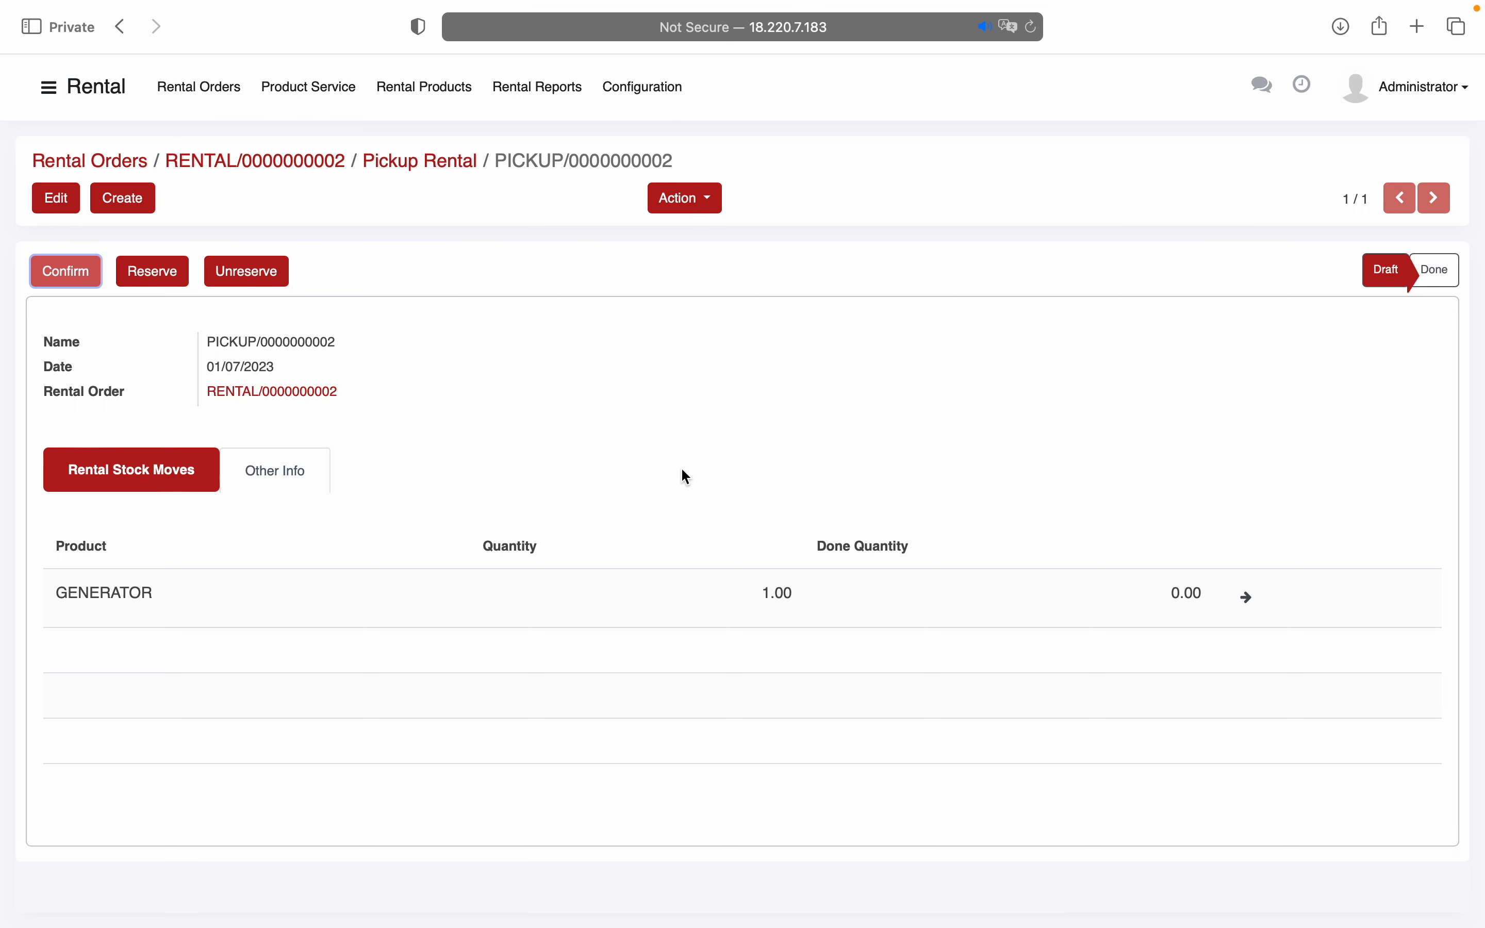
pyautogui.click(1248, 600)
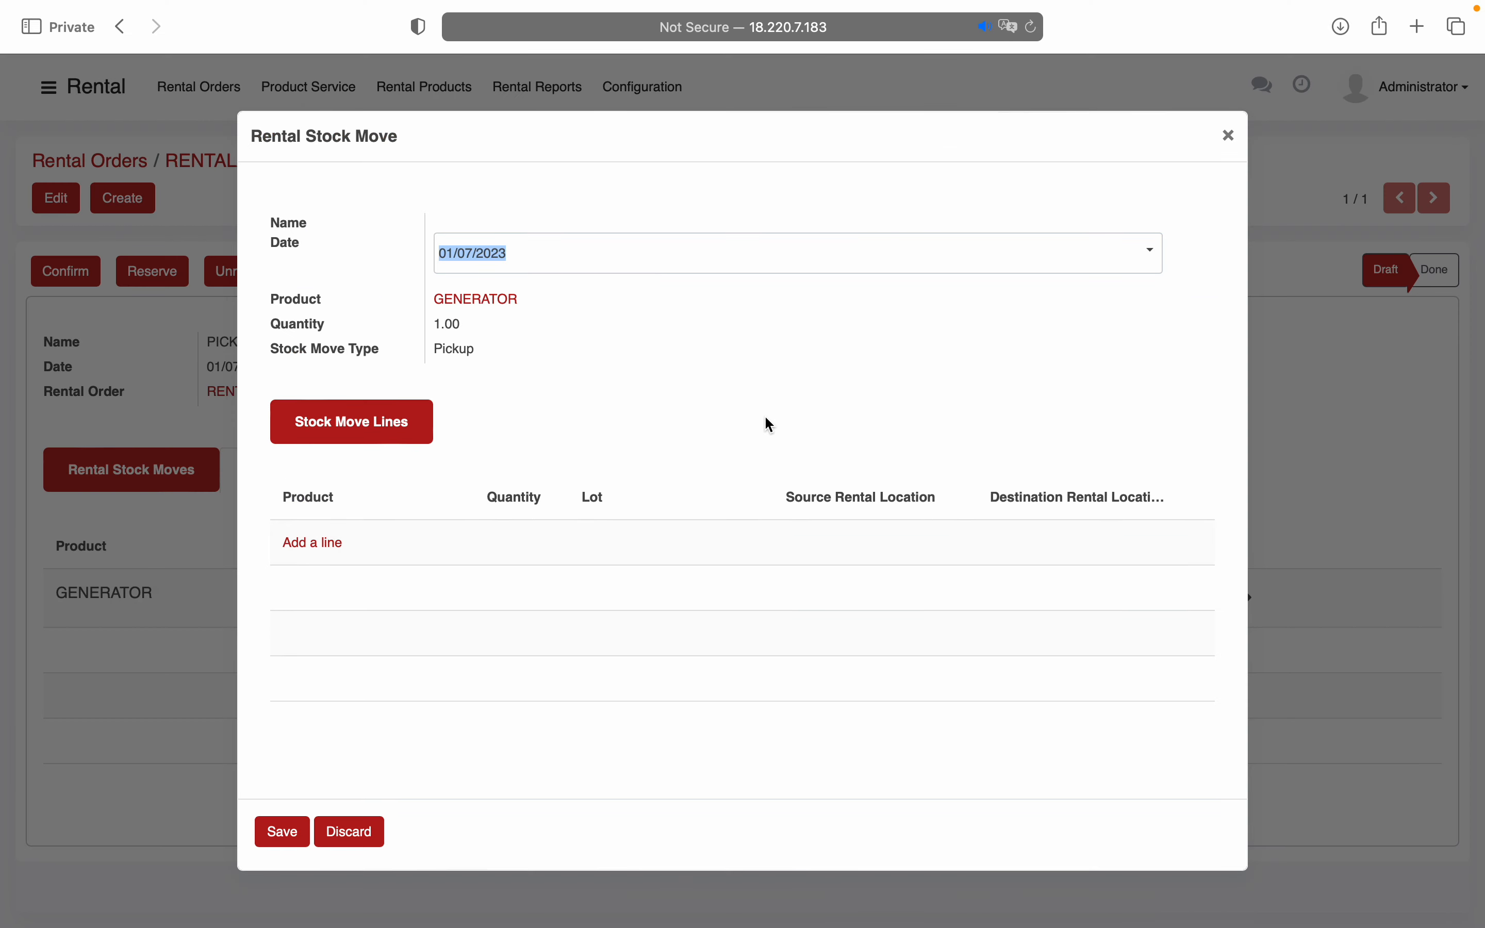
pyautogui.click(320, 548)
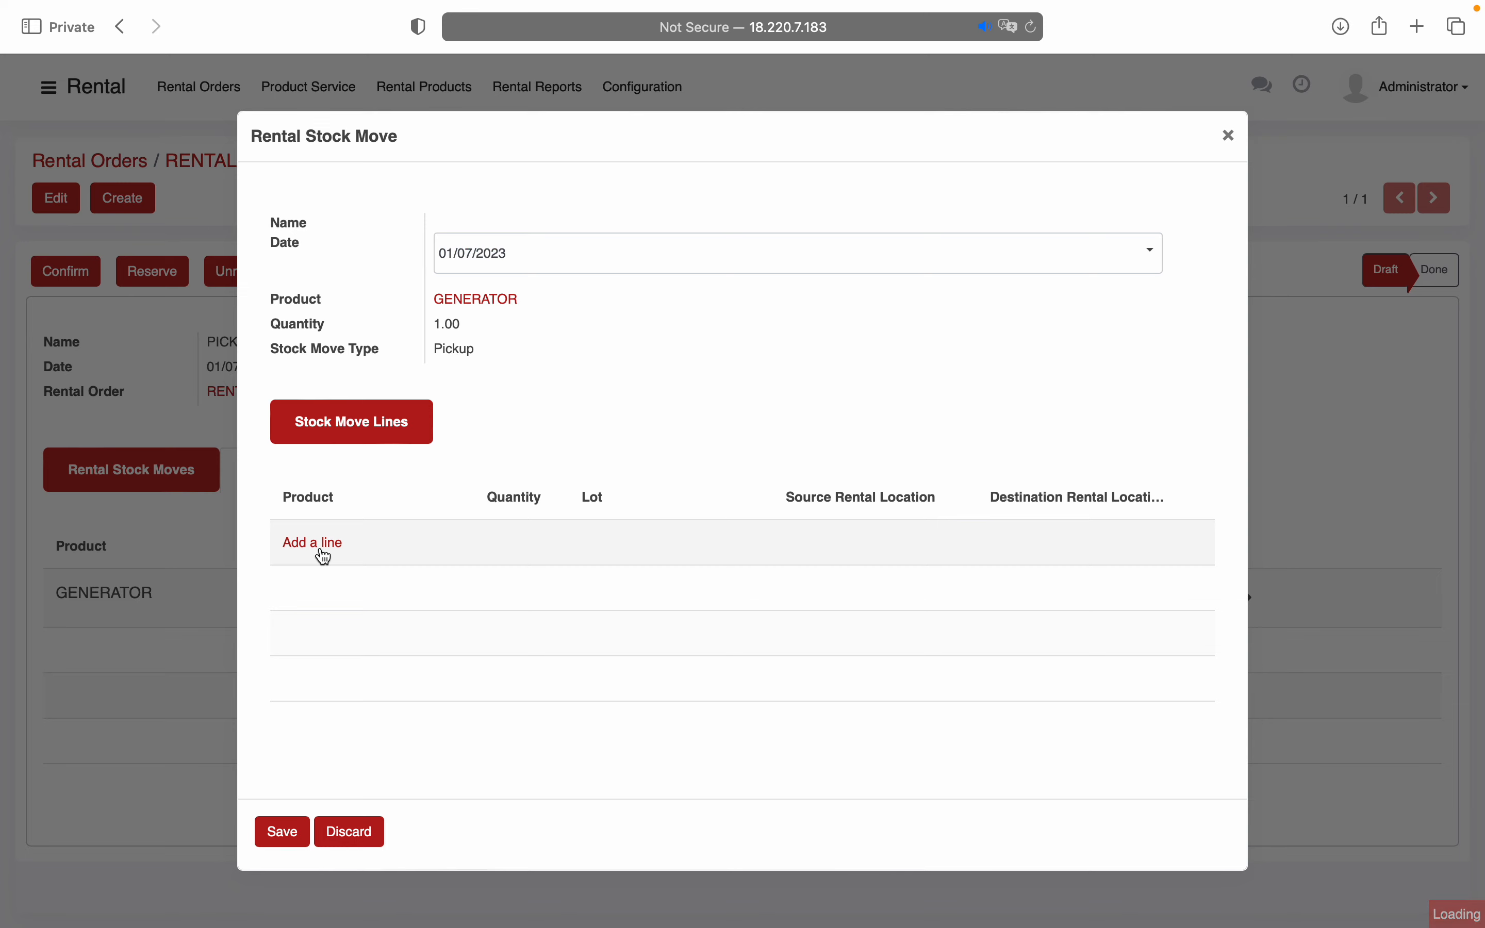
pyautogui.click(631, 549)
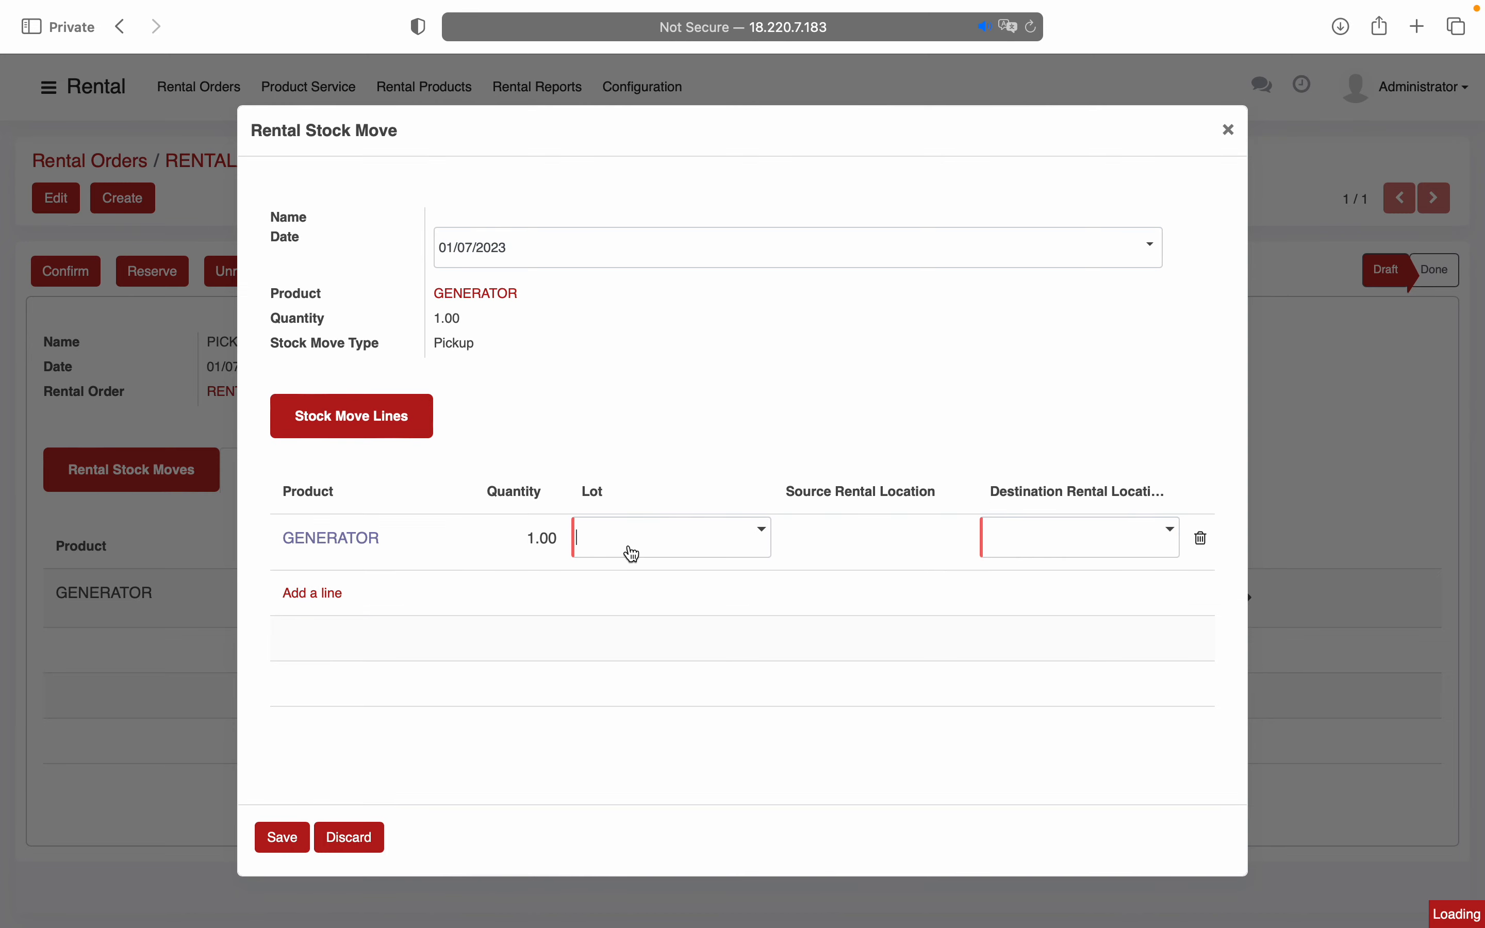
pyautogui.click(633, 577)
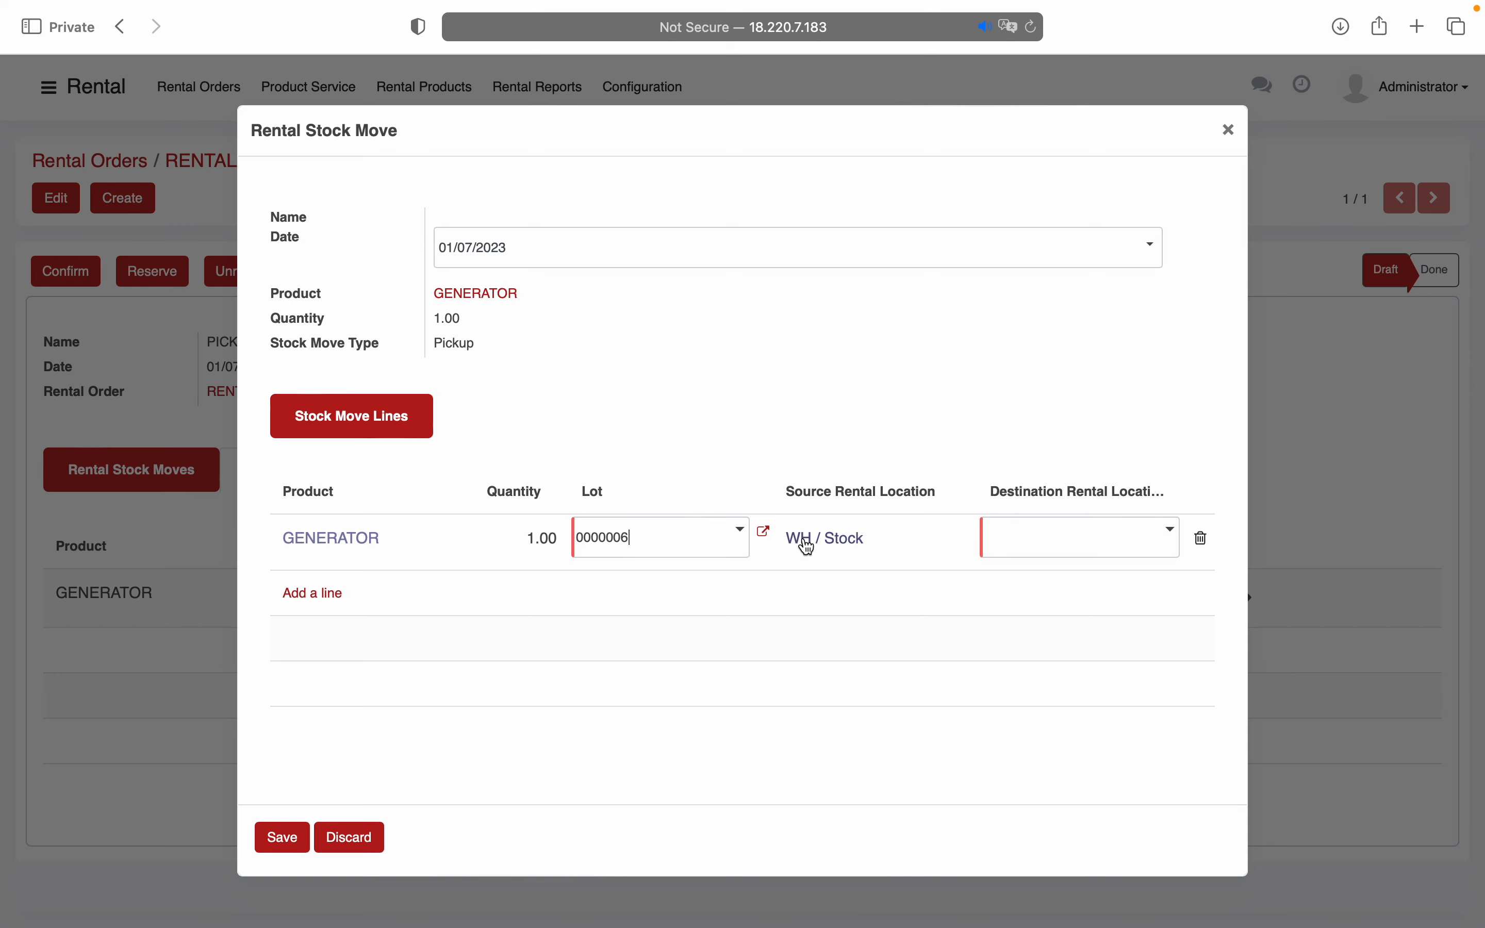
pyautogui.click(1037, 549)
pyautogui.click(1036, 577)
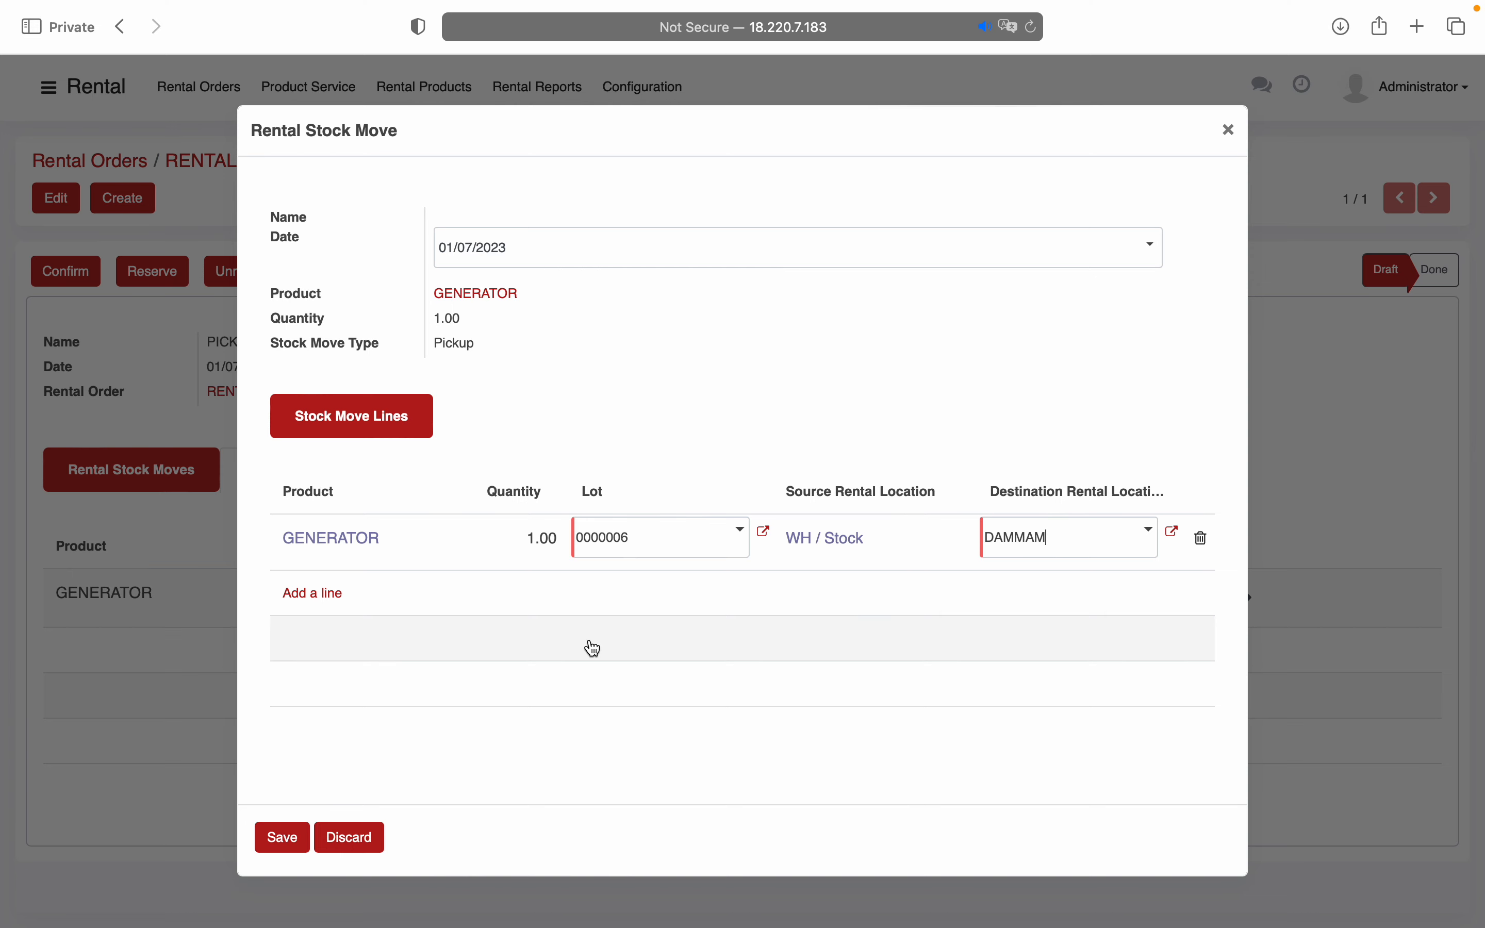
# Save the pickup's stock move, confirm the pickup and return to the pickup list
pyautogui.click(283, 836)
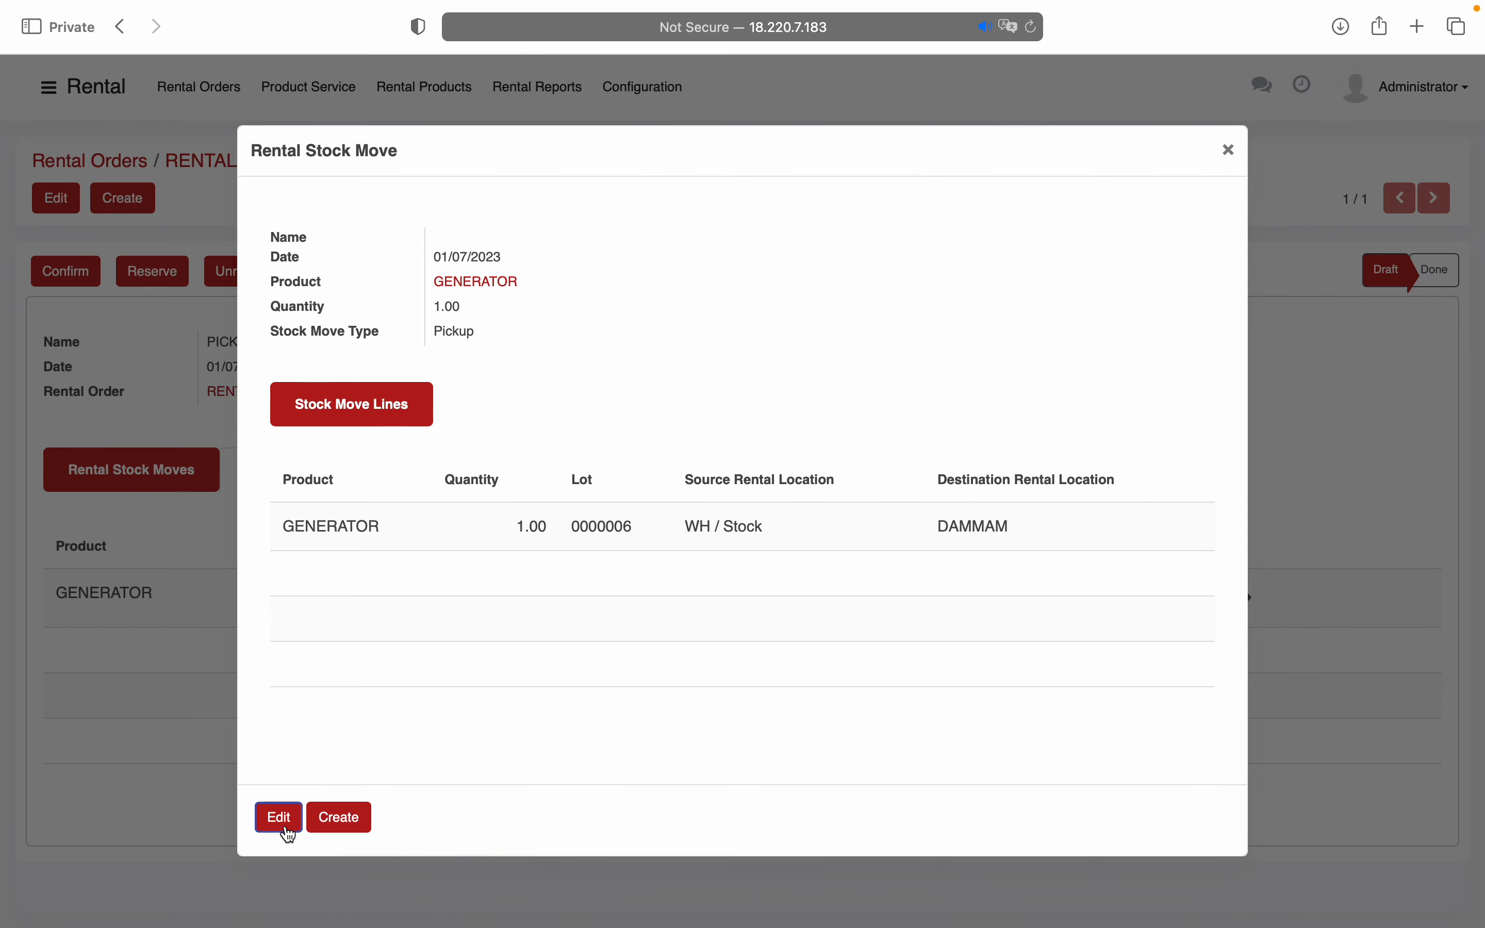
pyautogui.click(1229, 149)
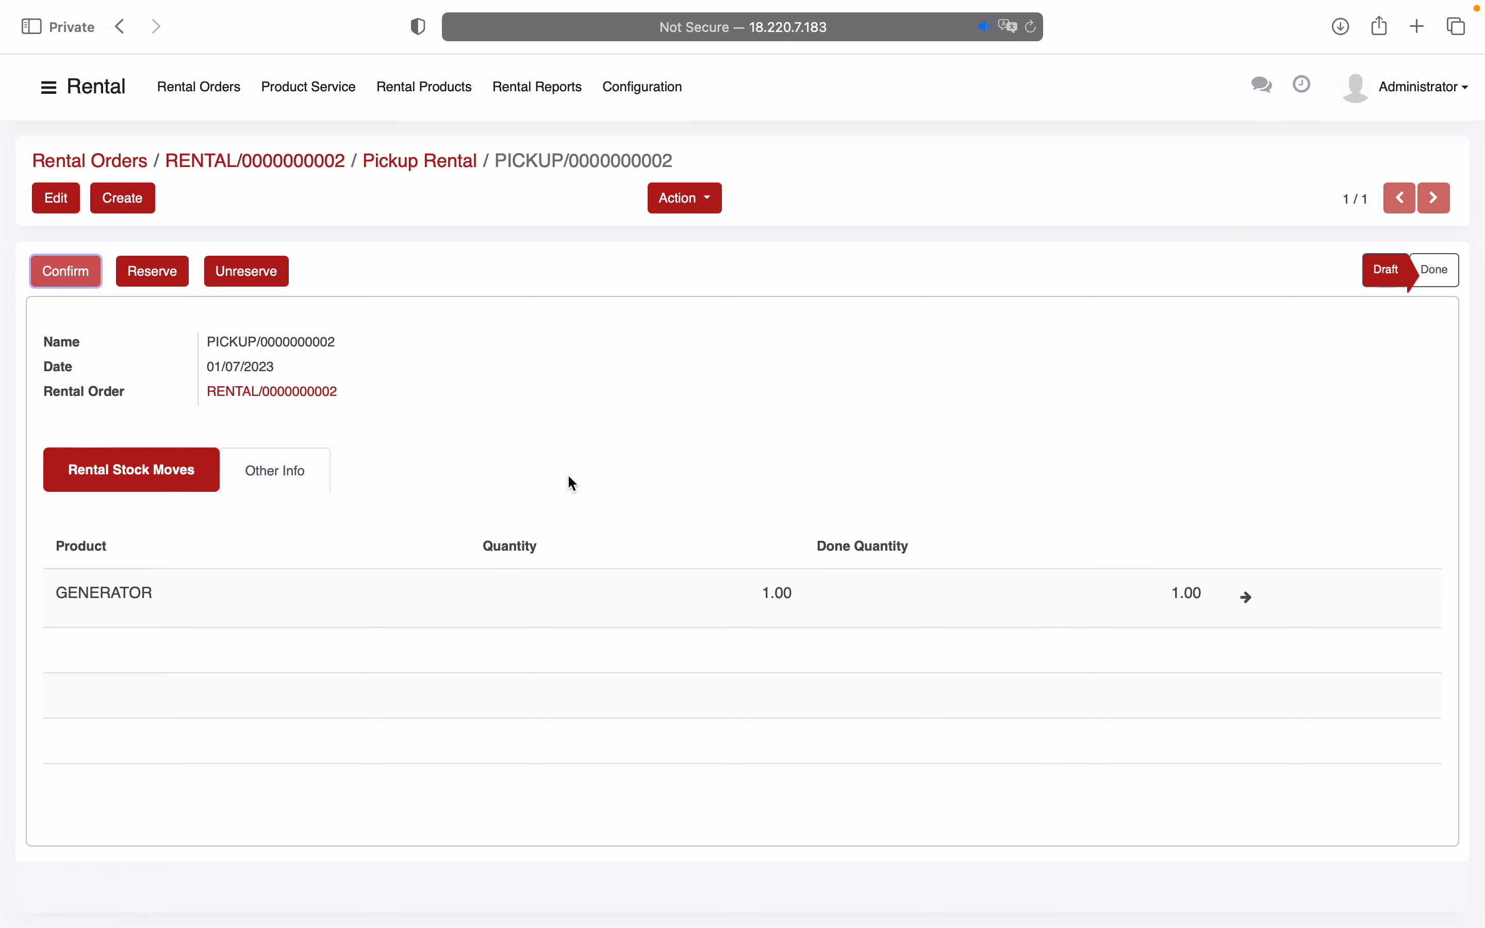
pyautogui.click(71, 277)
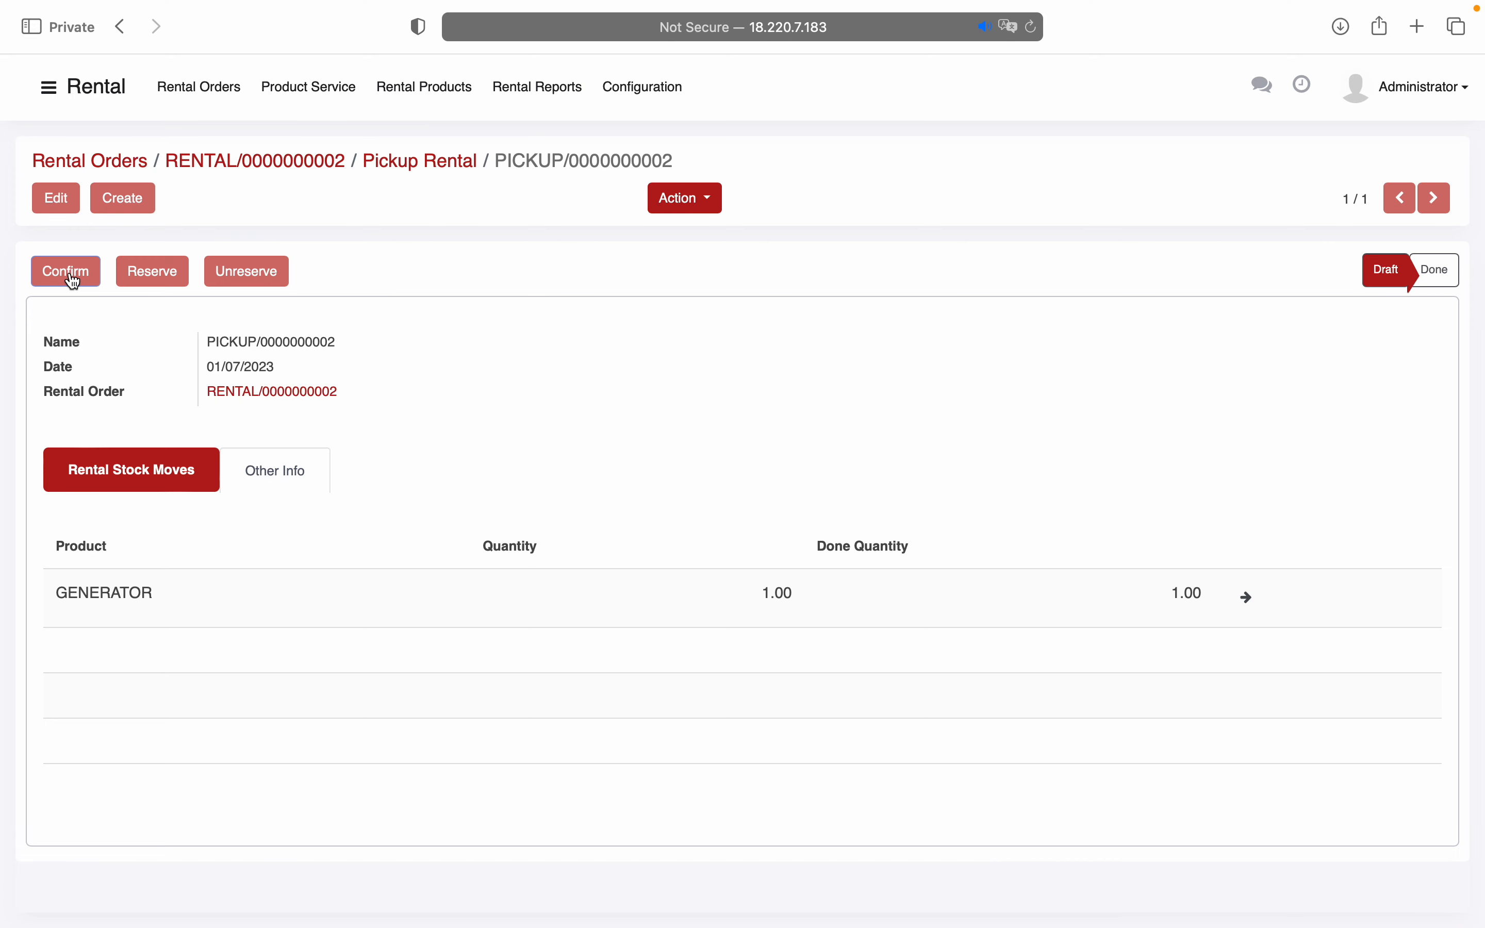
pyautogui.click(416, 161)
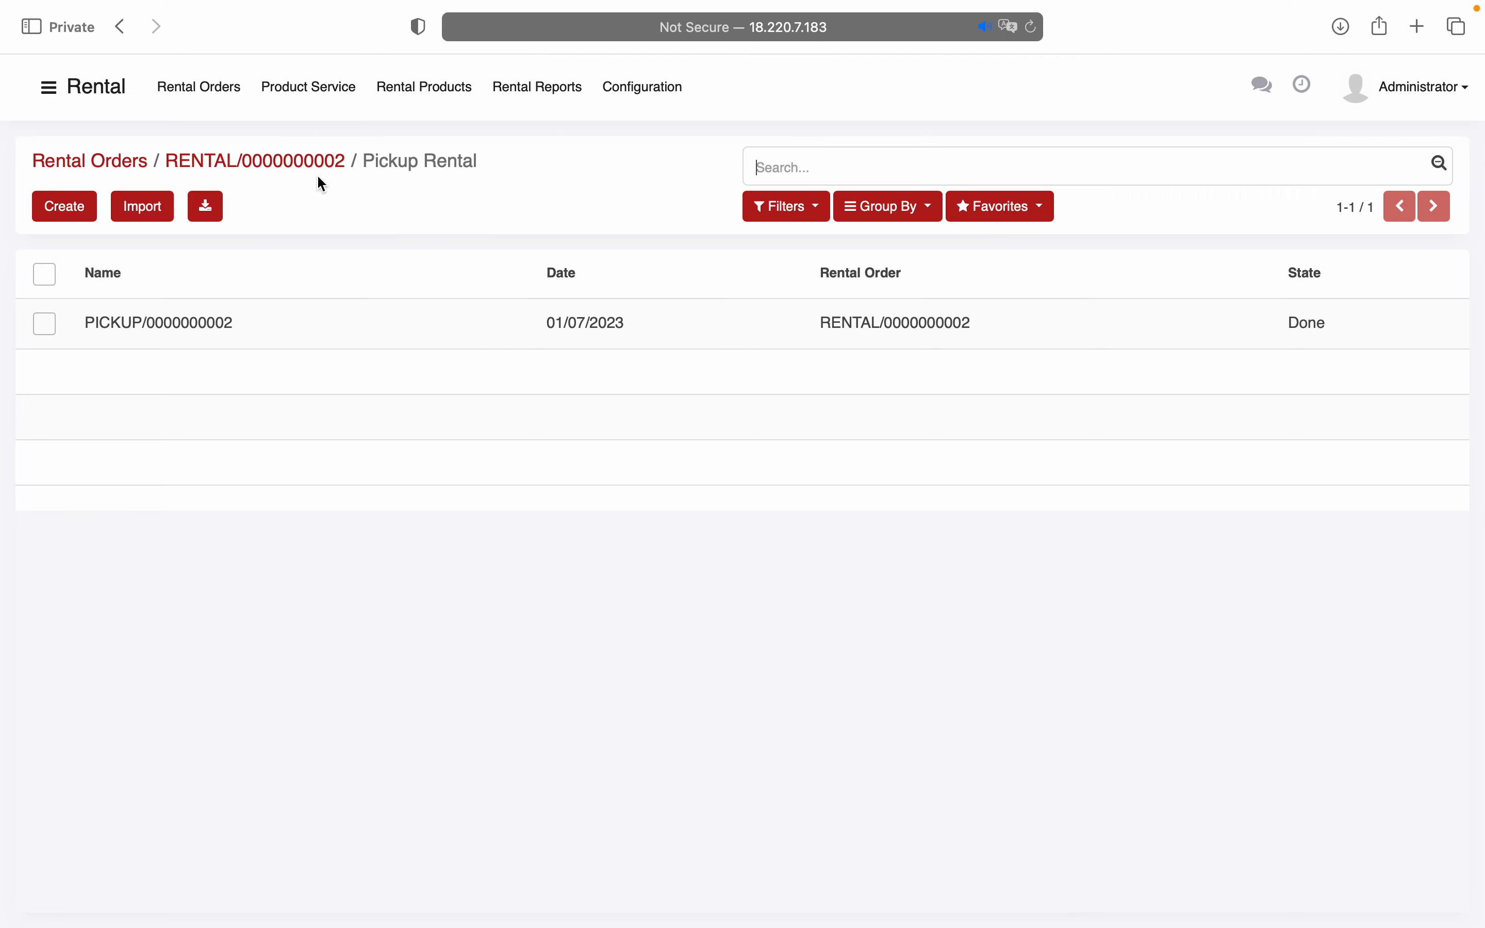
# Check the rental status and location of GENERATOR's serial number from its rental product record
pyautogui.click(435, 95)
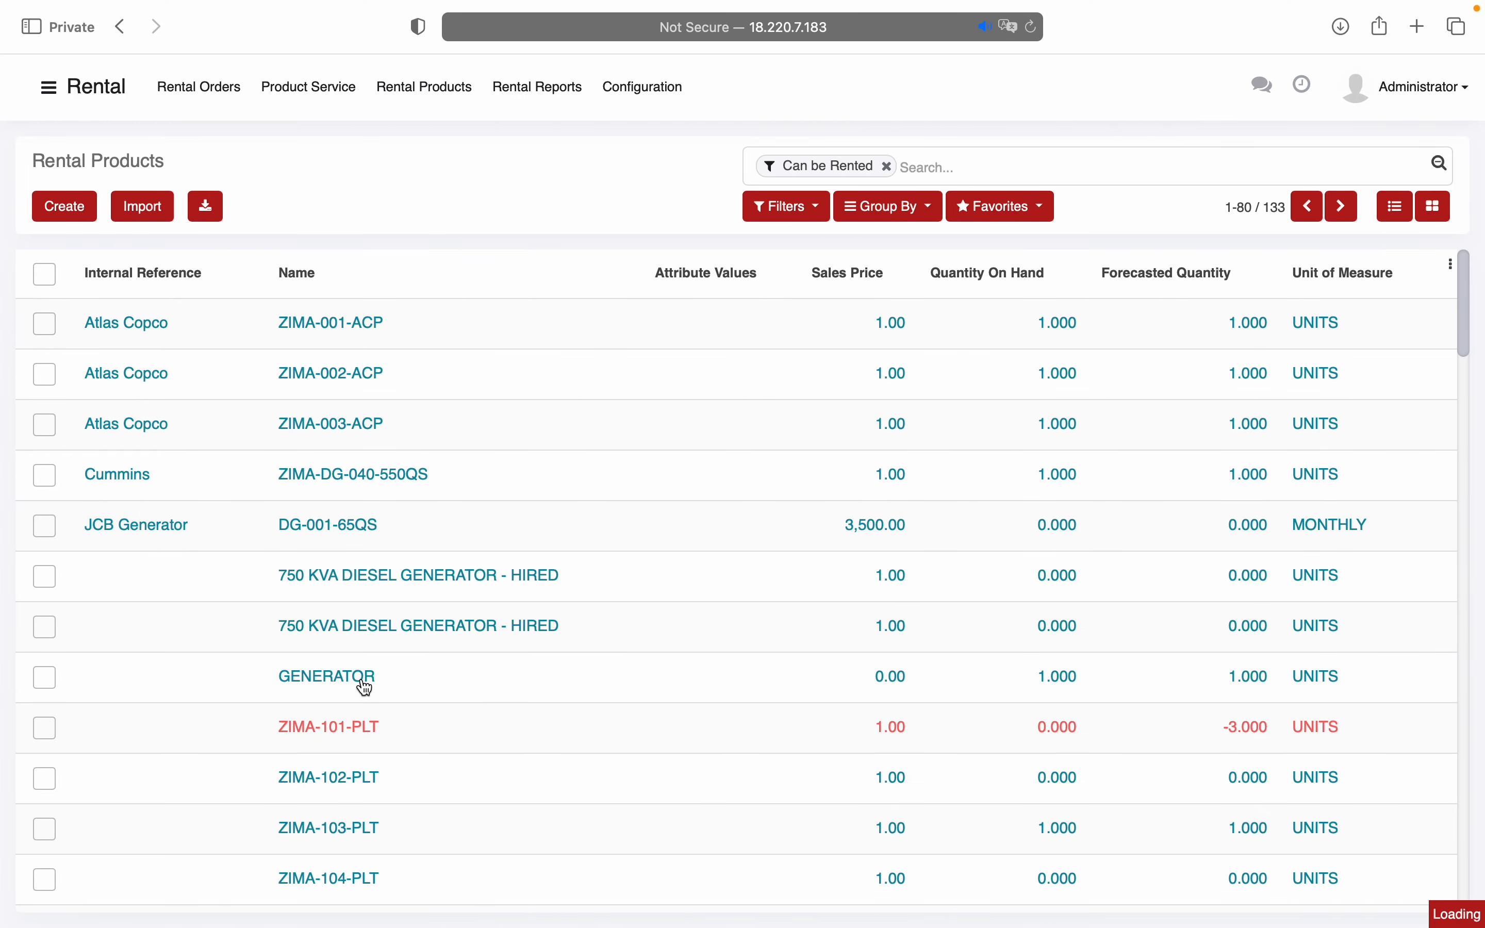
pyautogui.click(365, 684)
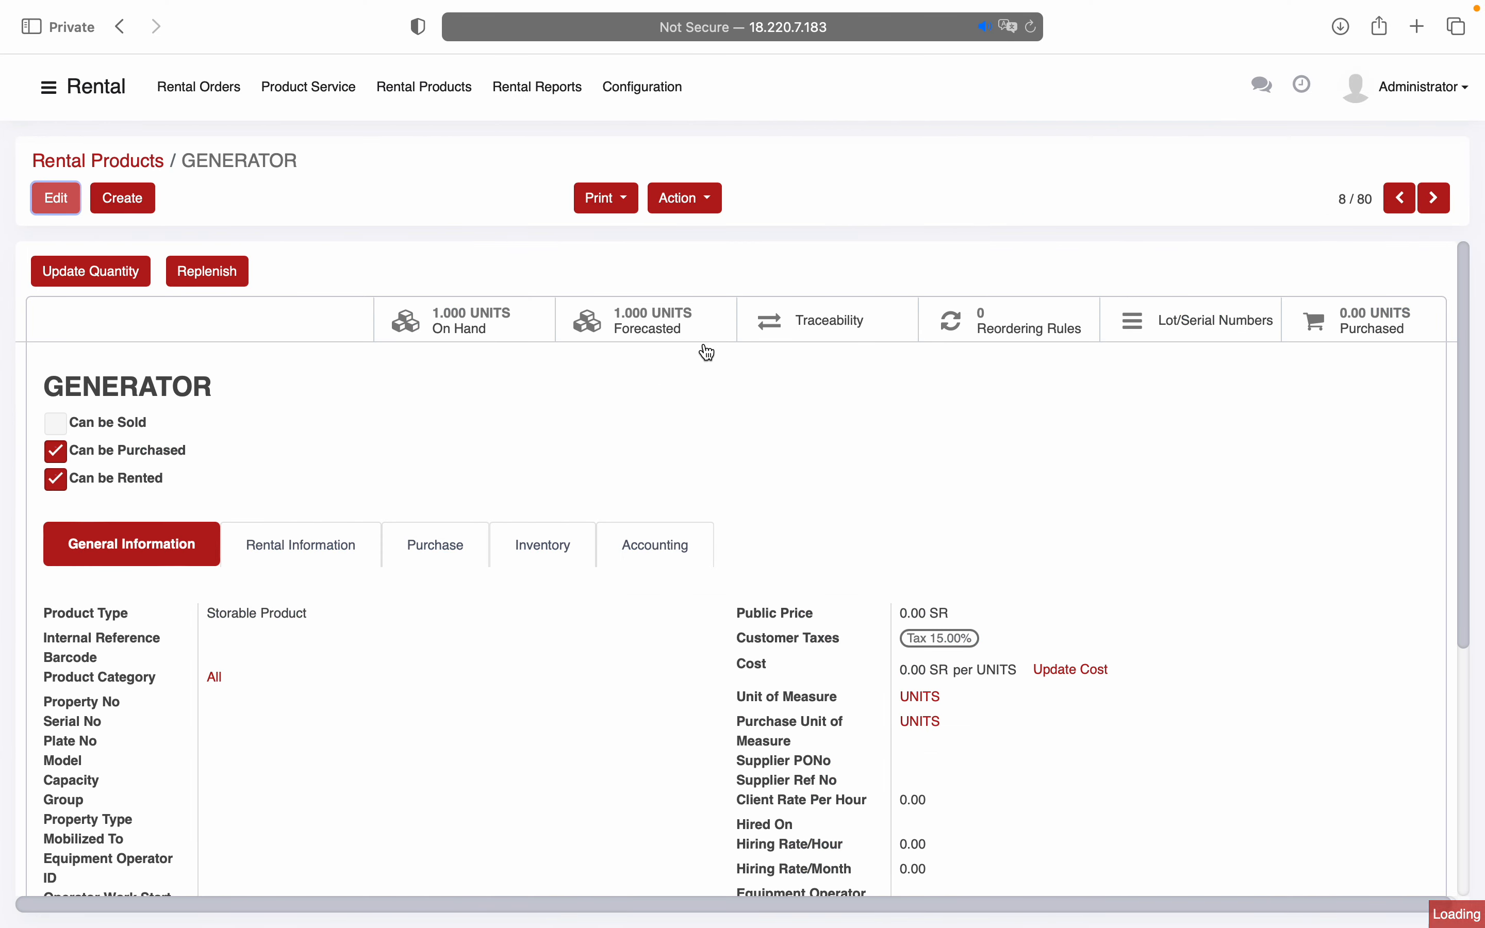
pyautogui.click(1177, 336)
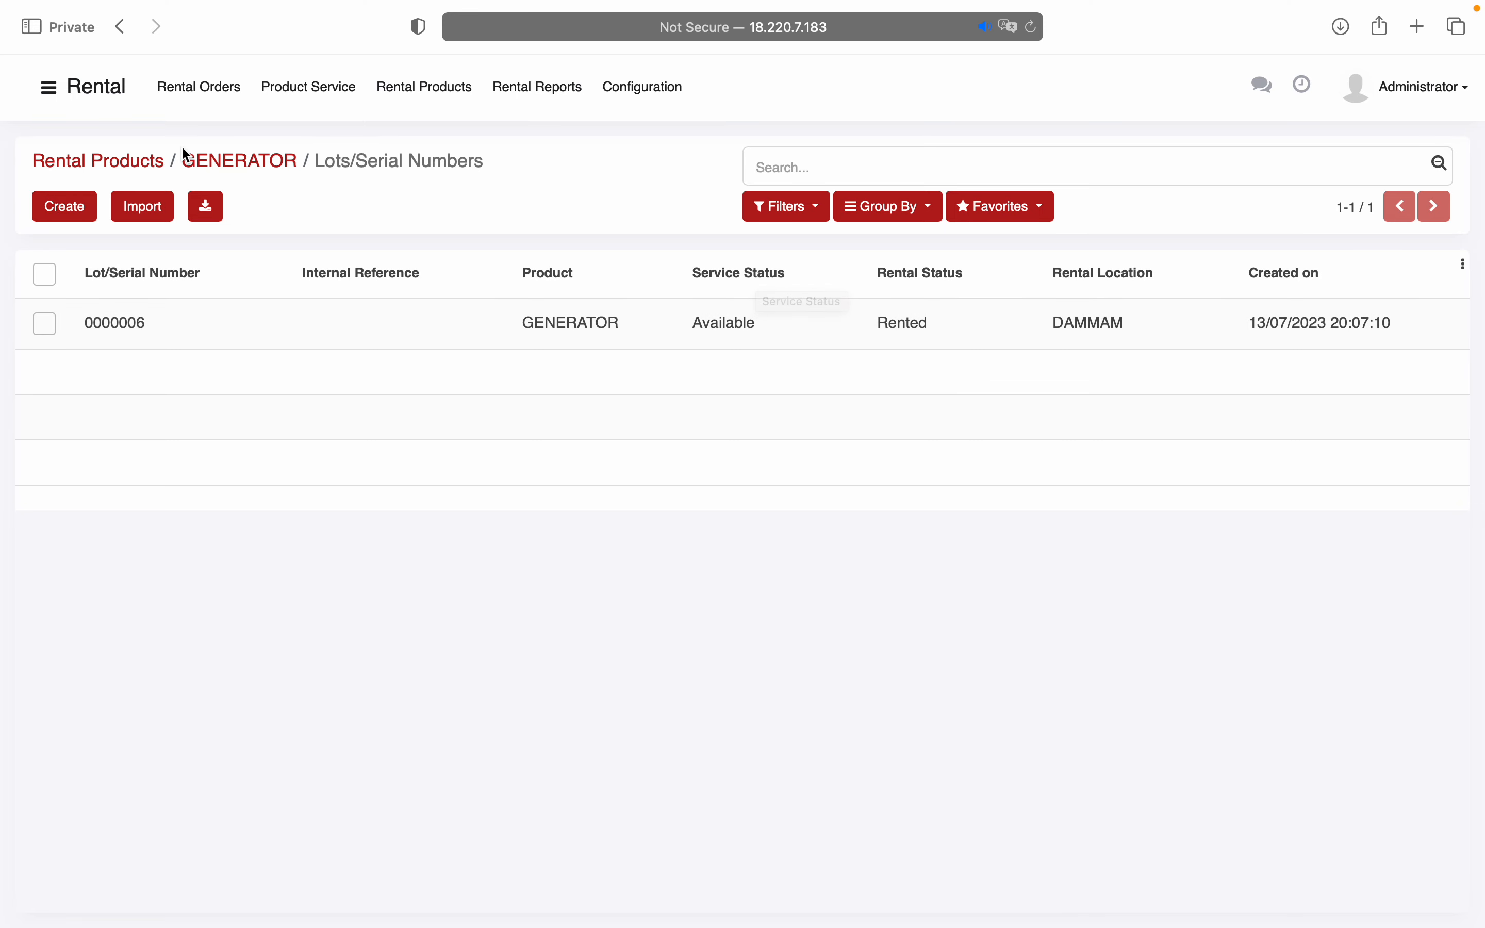
# Reopen the A.ABUNAYYAN TRADING GROUP rental order and create returns for it
pyautogui.click(196, 90)
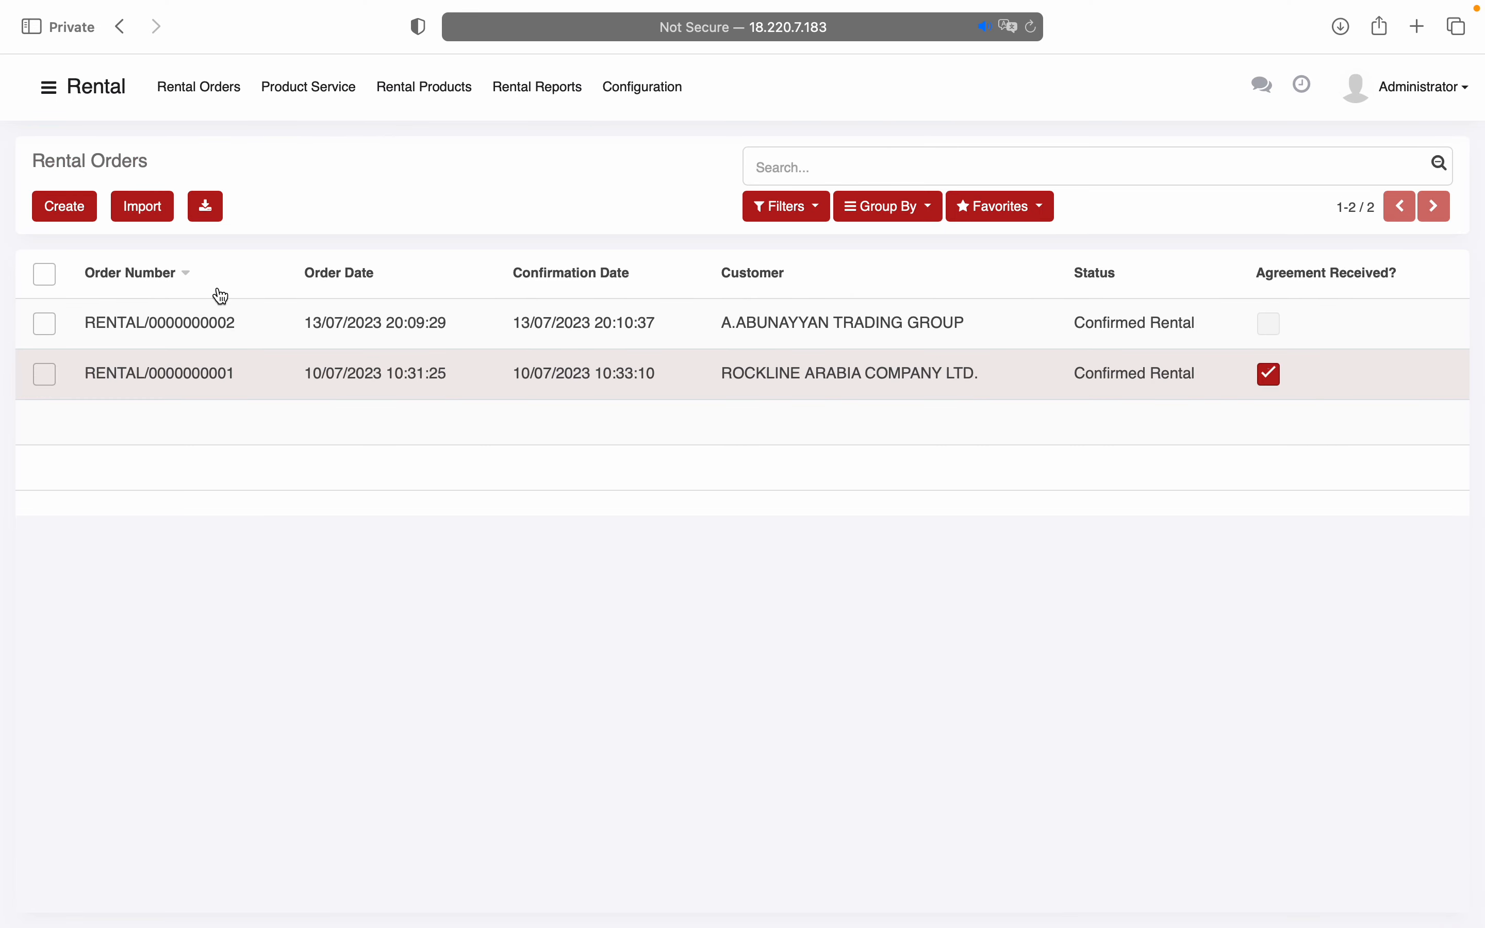
pyautogui.click(219, 340)
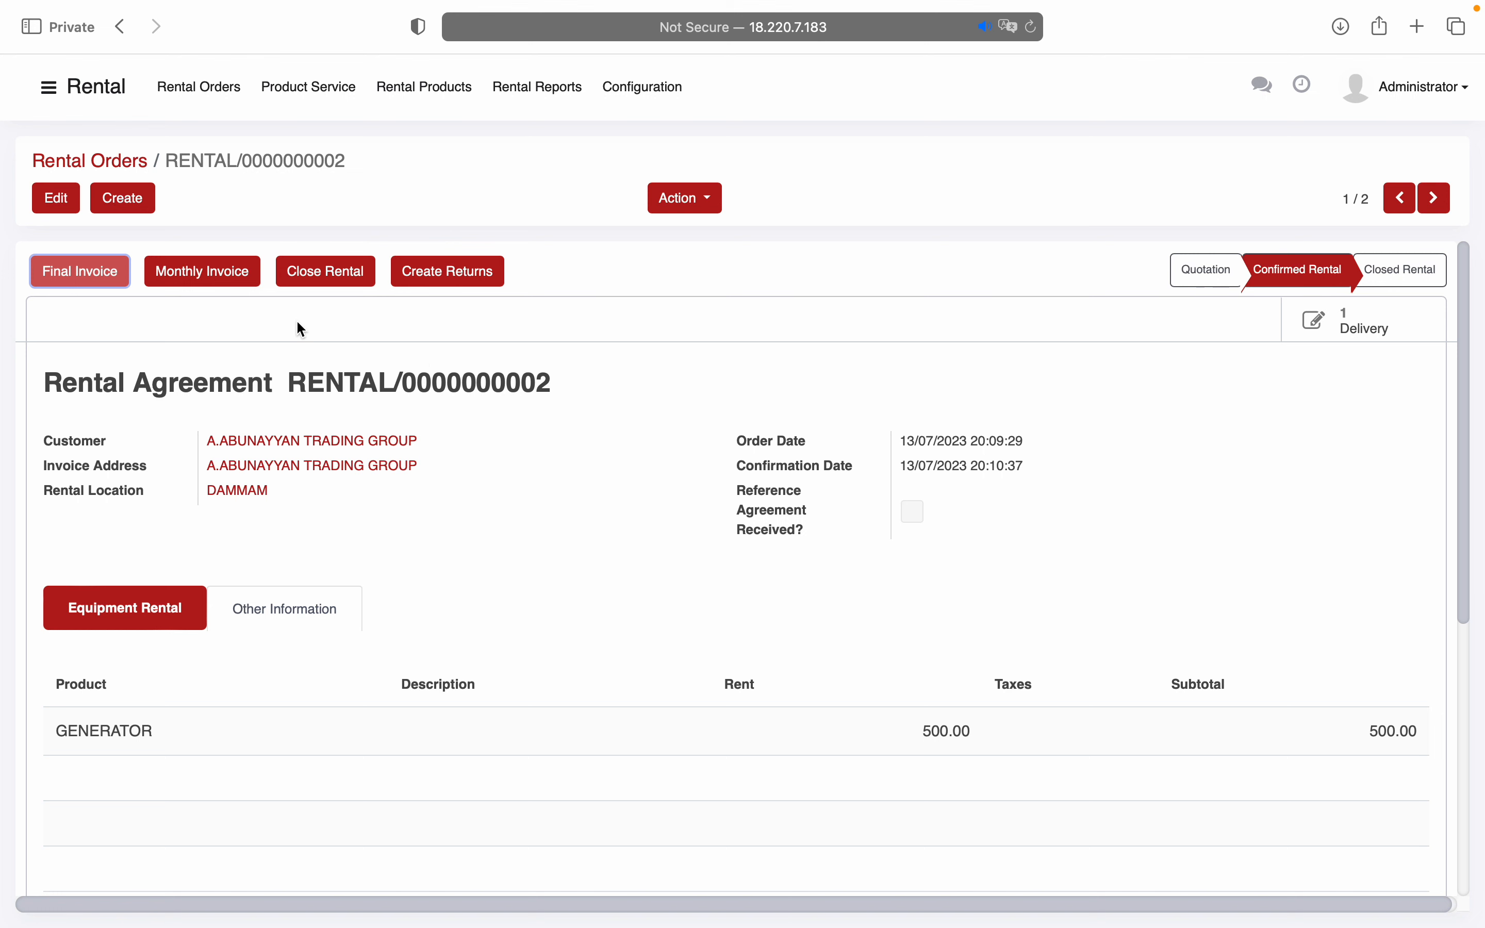
pyautogui.click(217, 327)
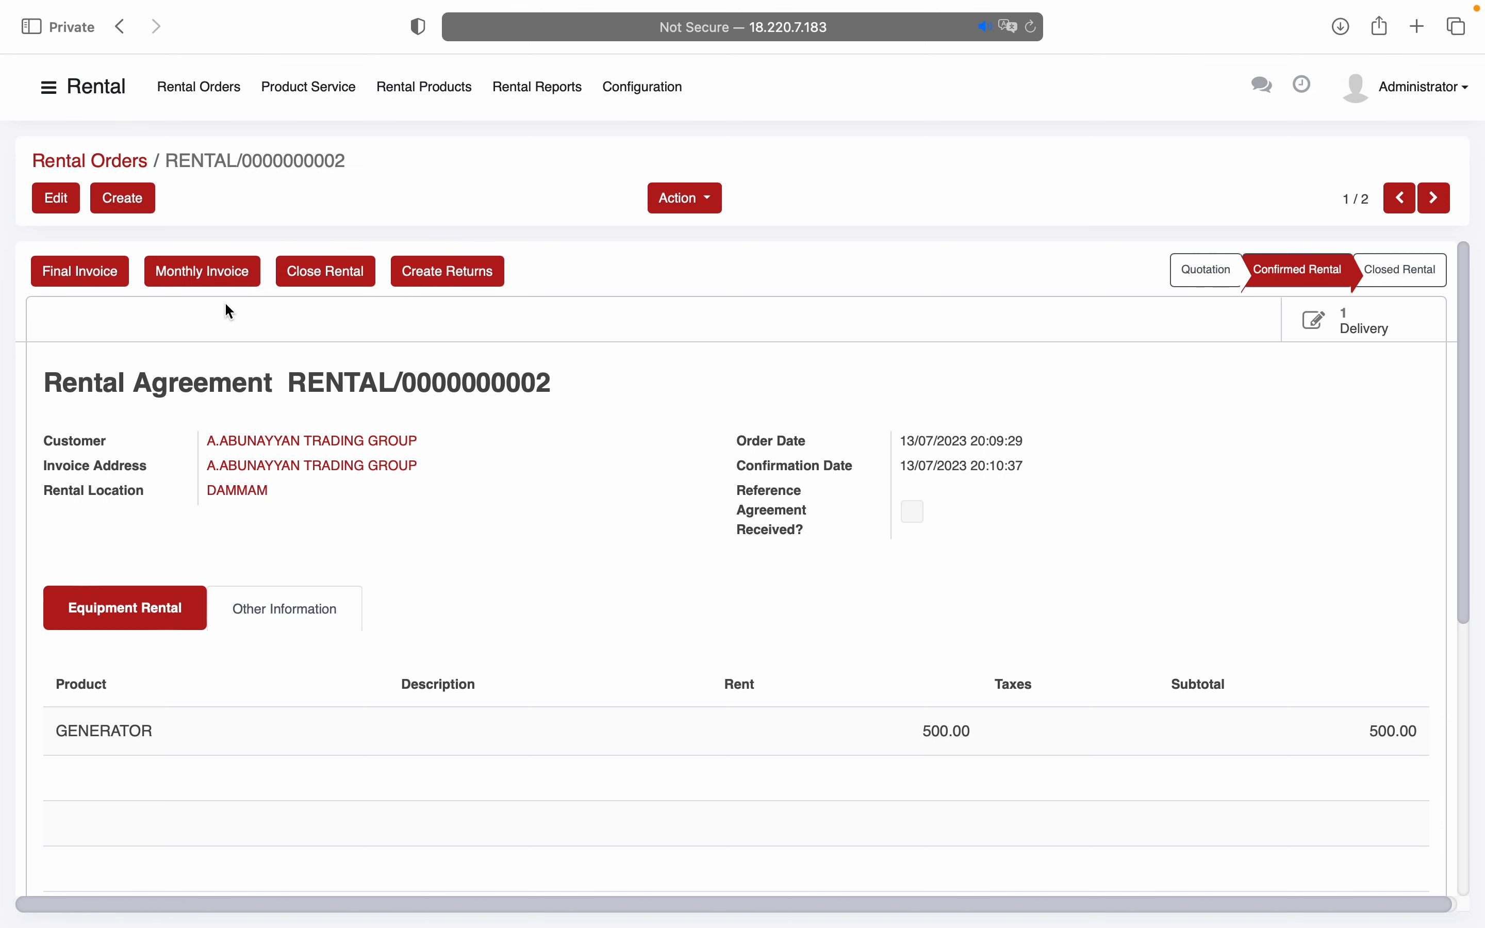
pyautogui.click(316, 286)
pyautogui.click(457, 283)
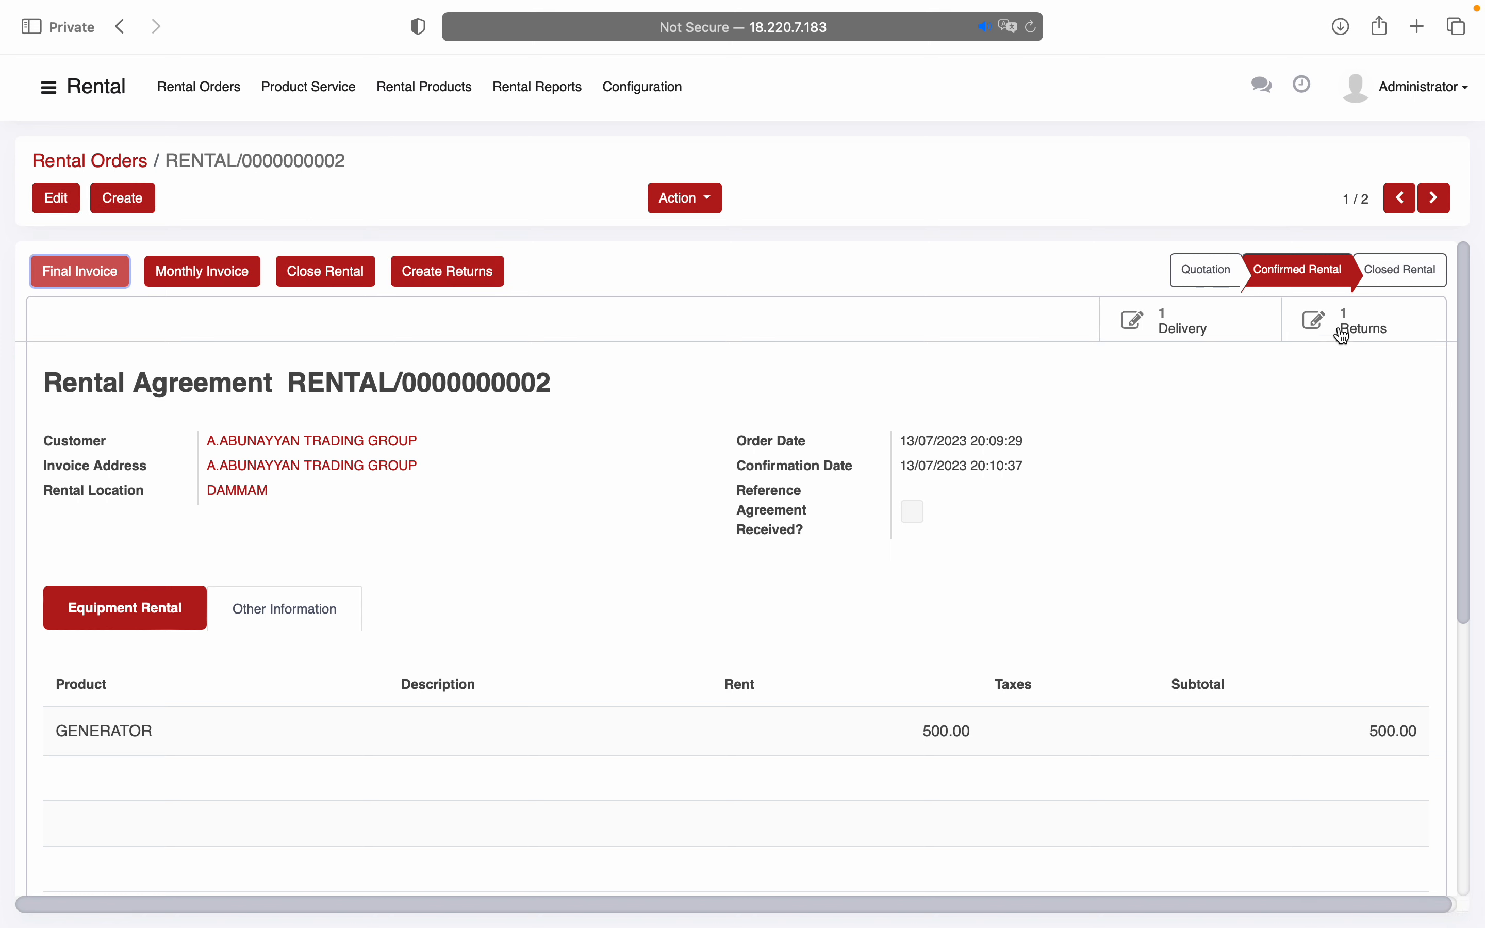
# In the order's draft return, add a GENERATOR stock move line with lot 0000006 and destination rental location WH / Stock
pyautogui.click(1342, 336)
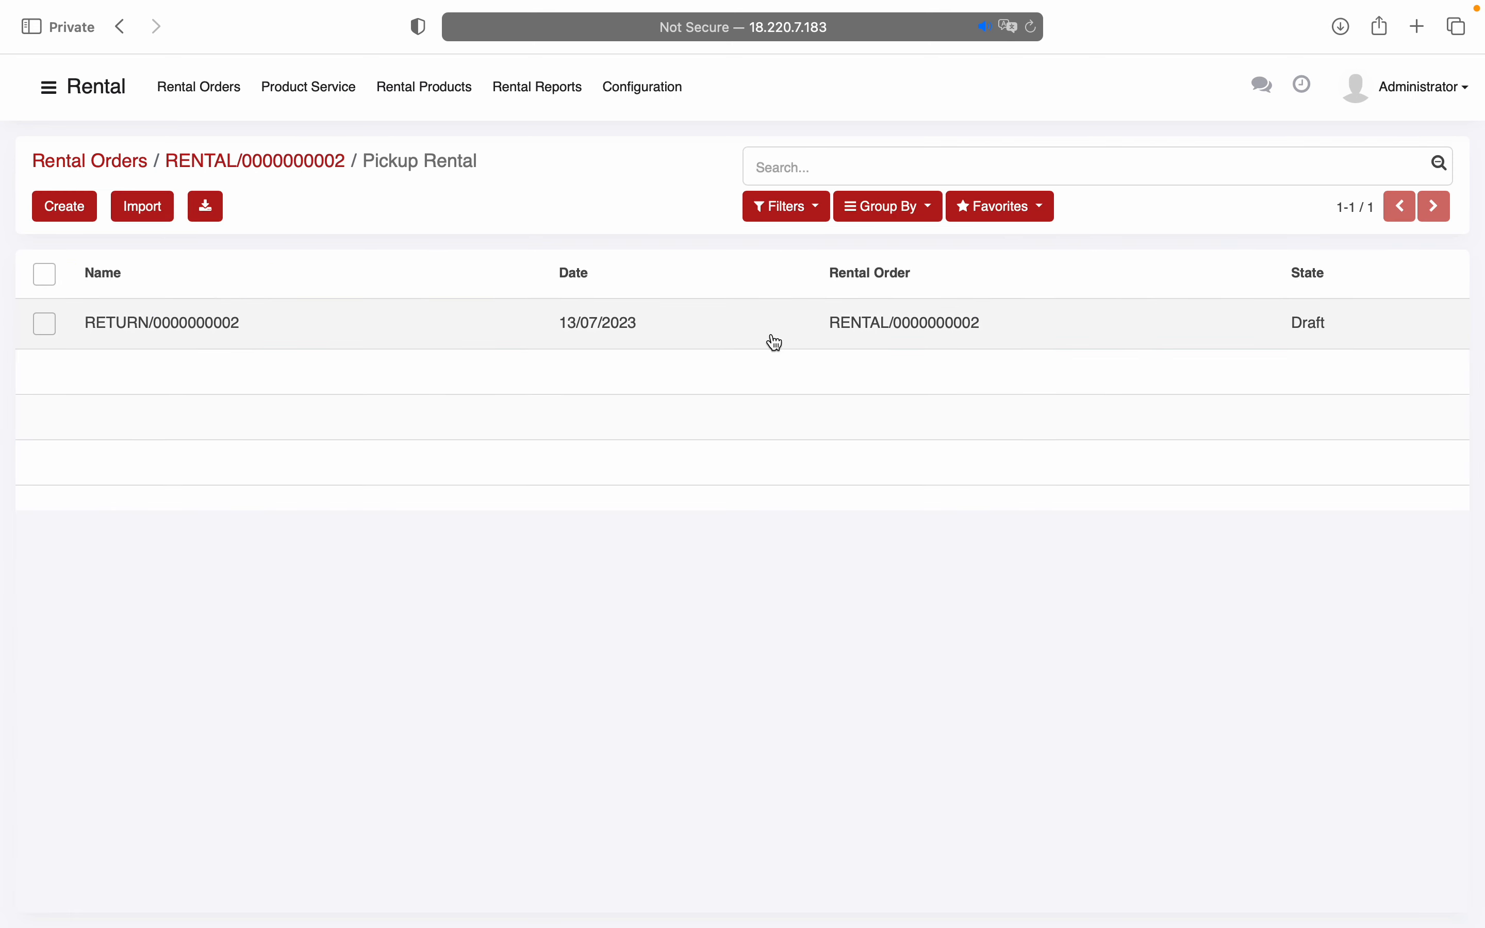
pyautogui.click(700, 333)
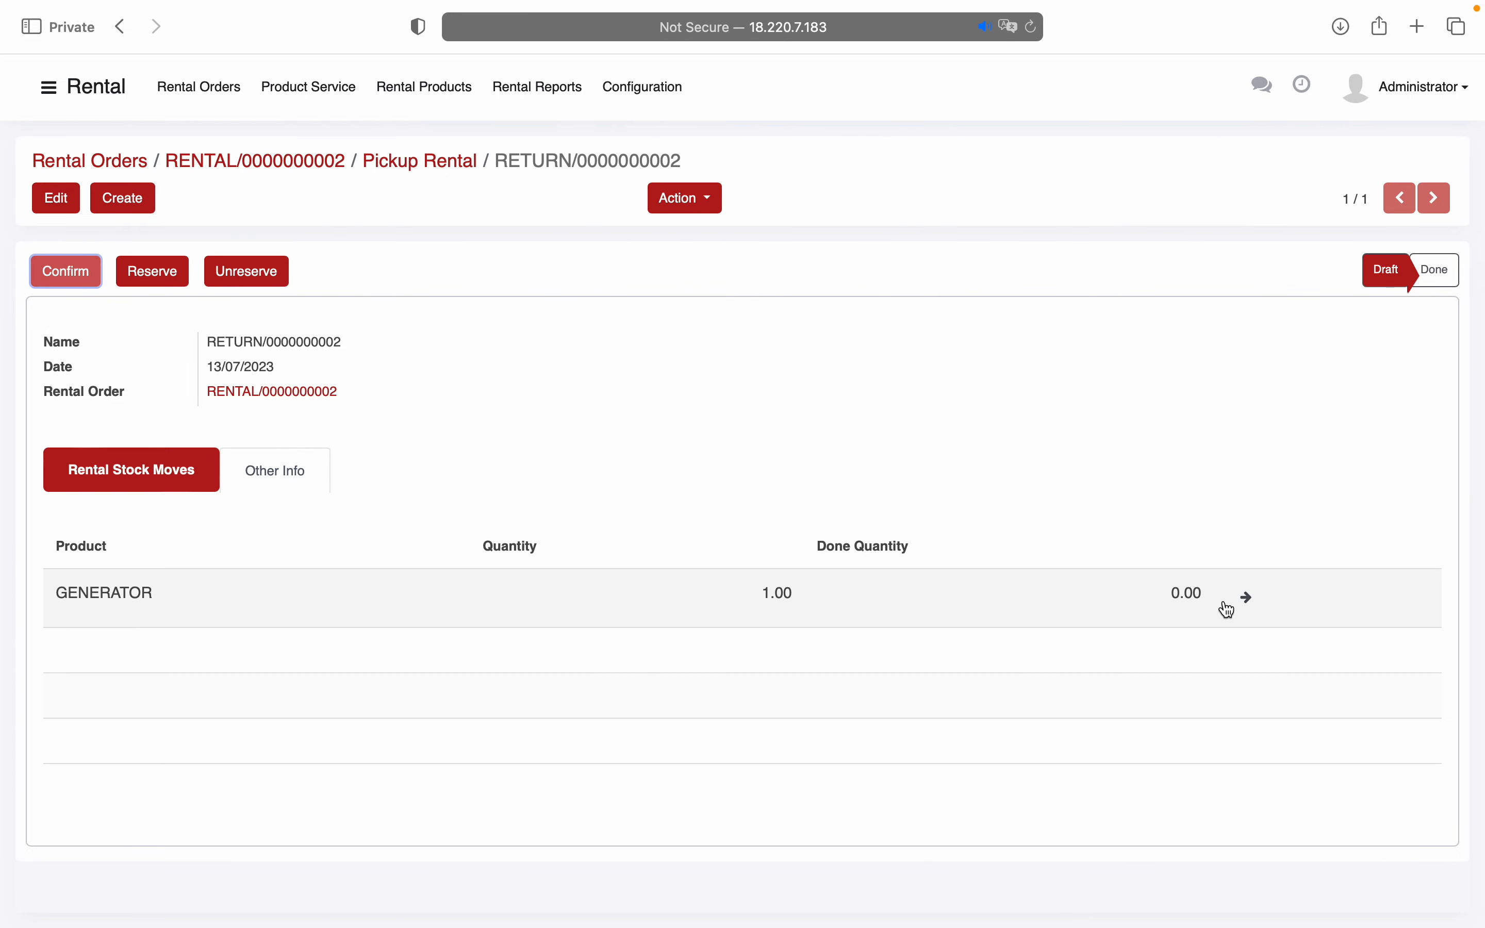
pyautogui.click(1249, 604)
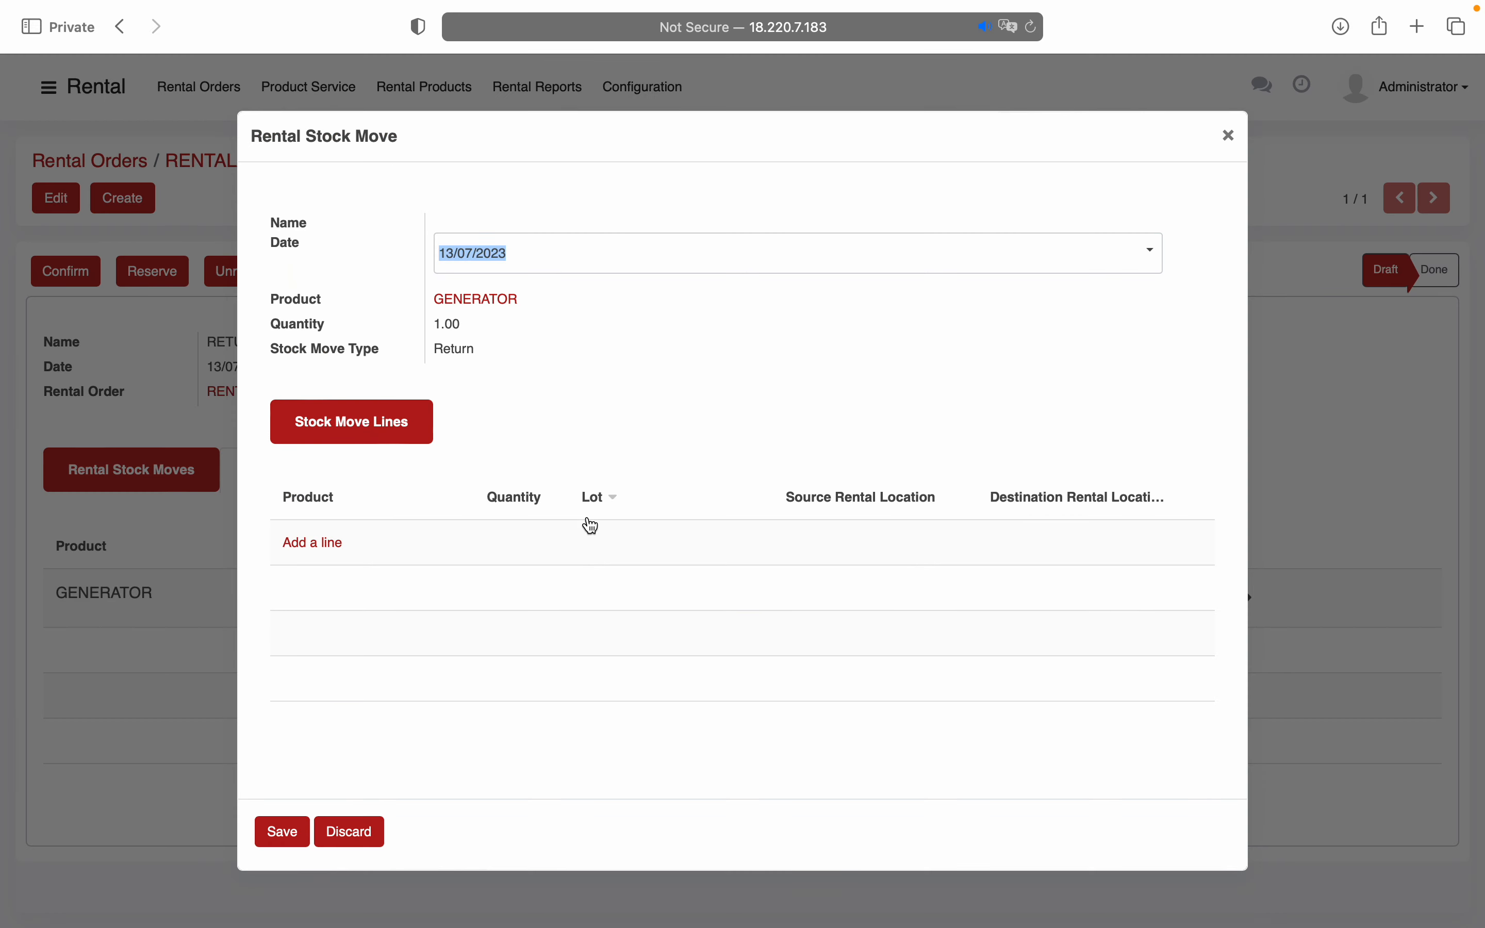
pyautogui.click(316, 549)
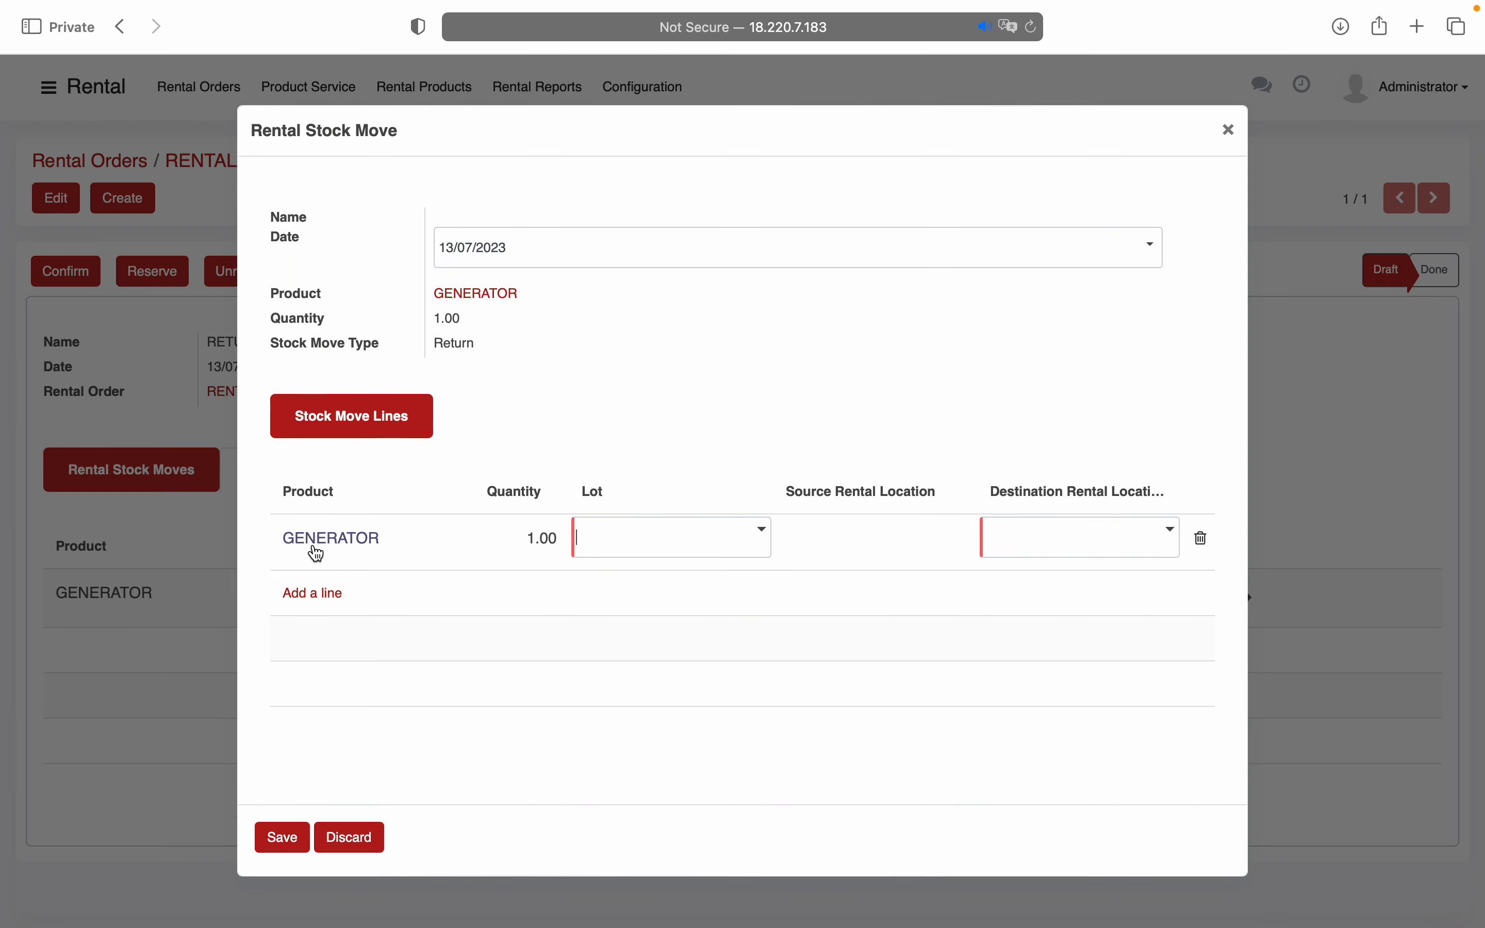
pyautogui.click(624, 548)
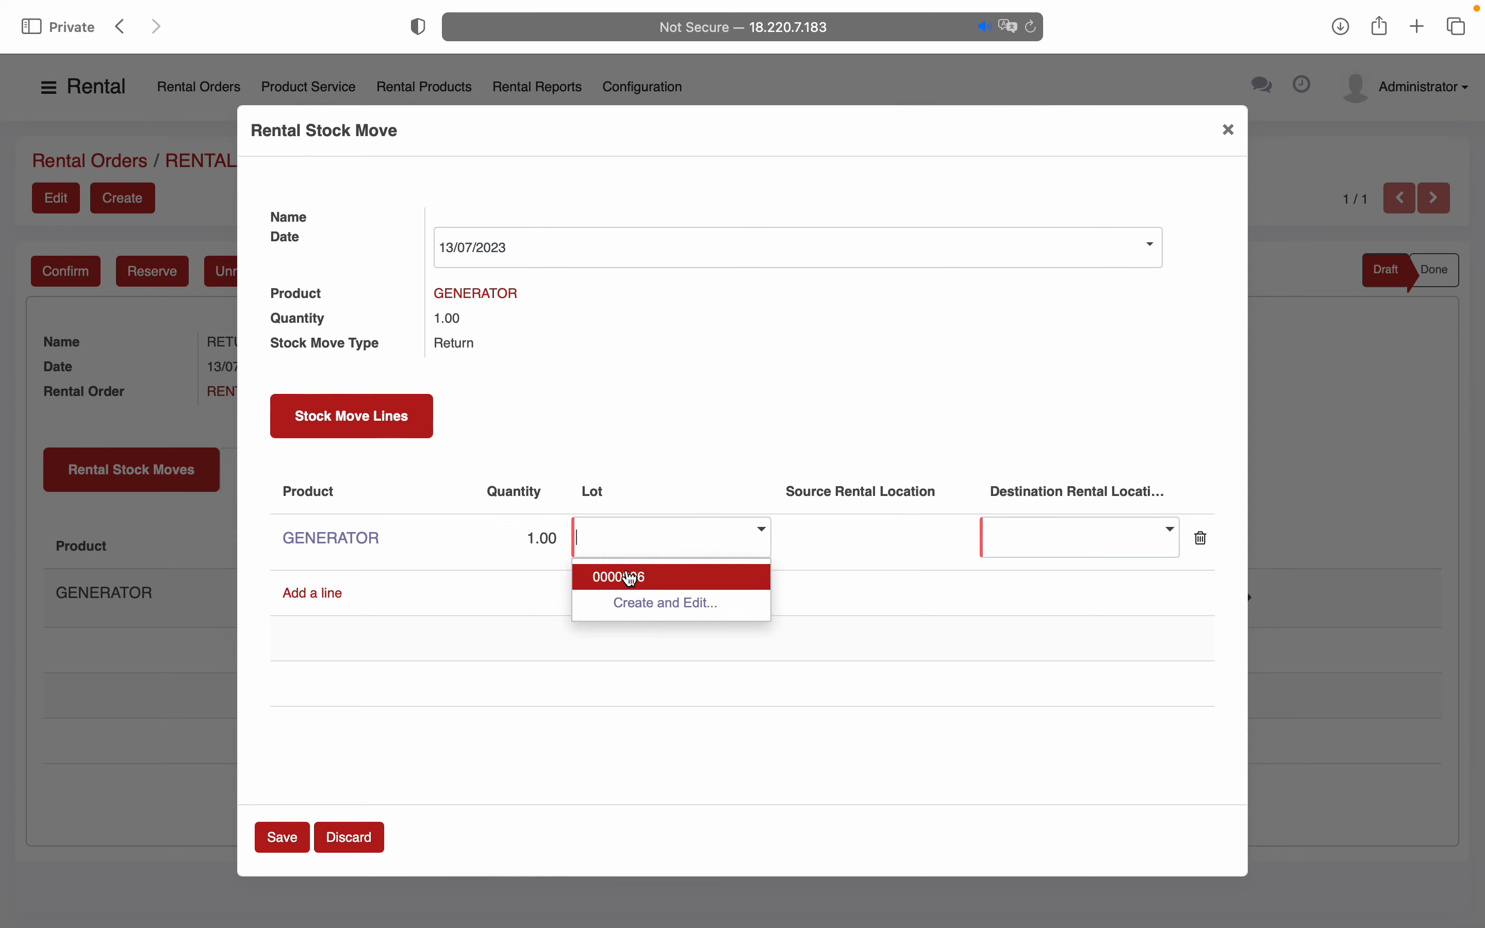
pyautogui.click(620, 574)
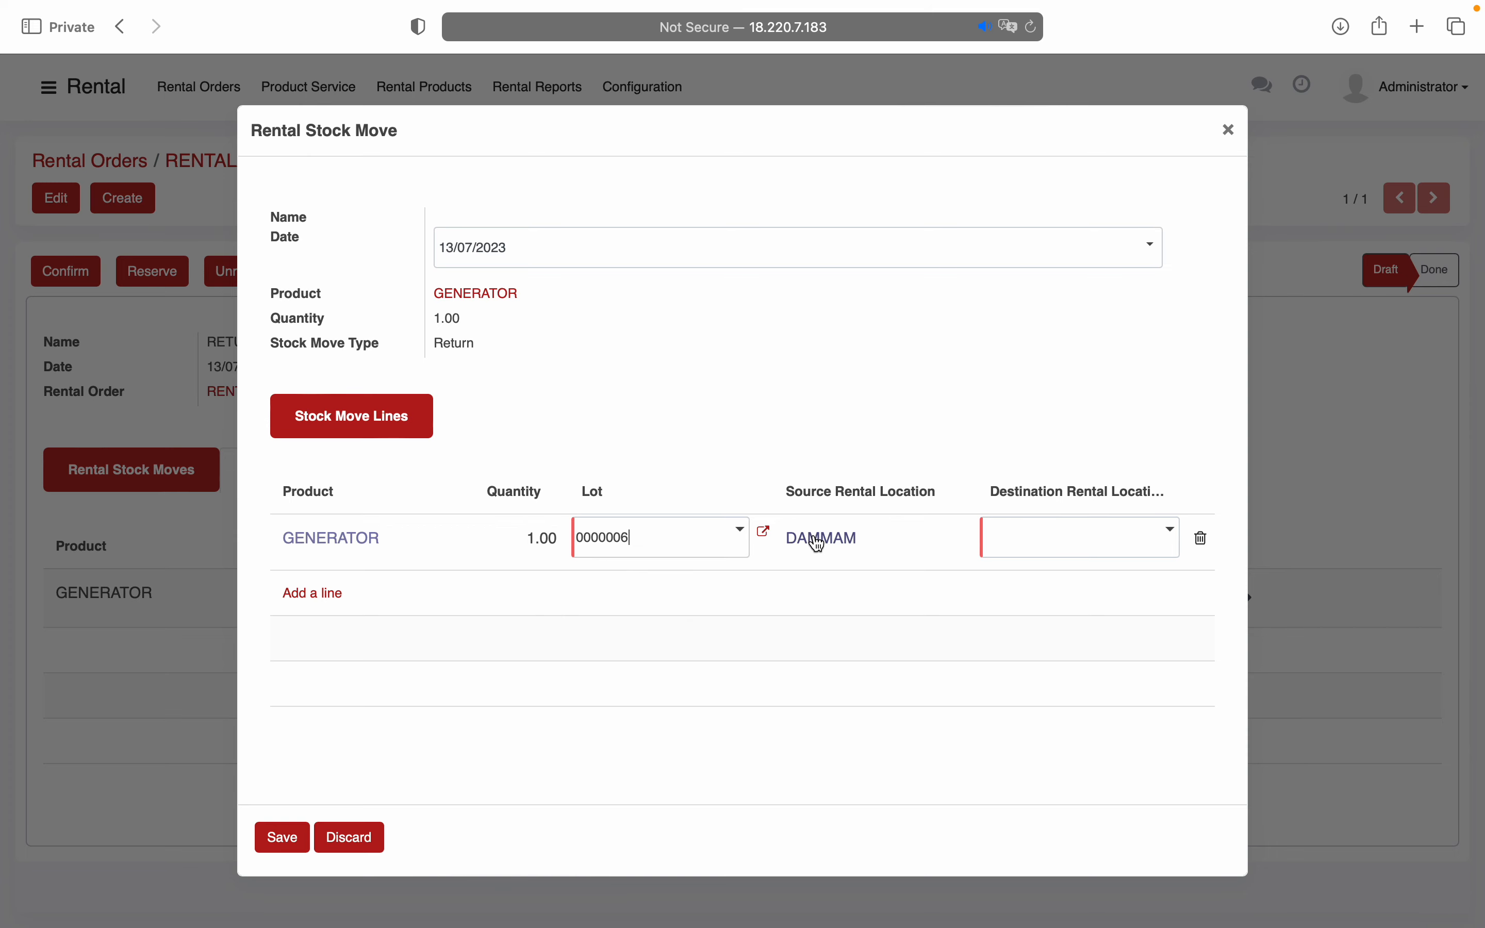
pyautogui.click(1049, 550)
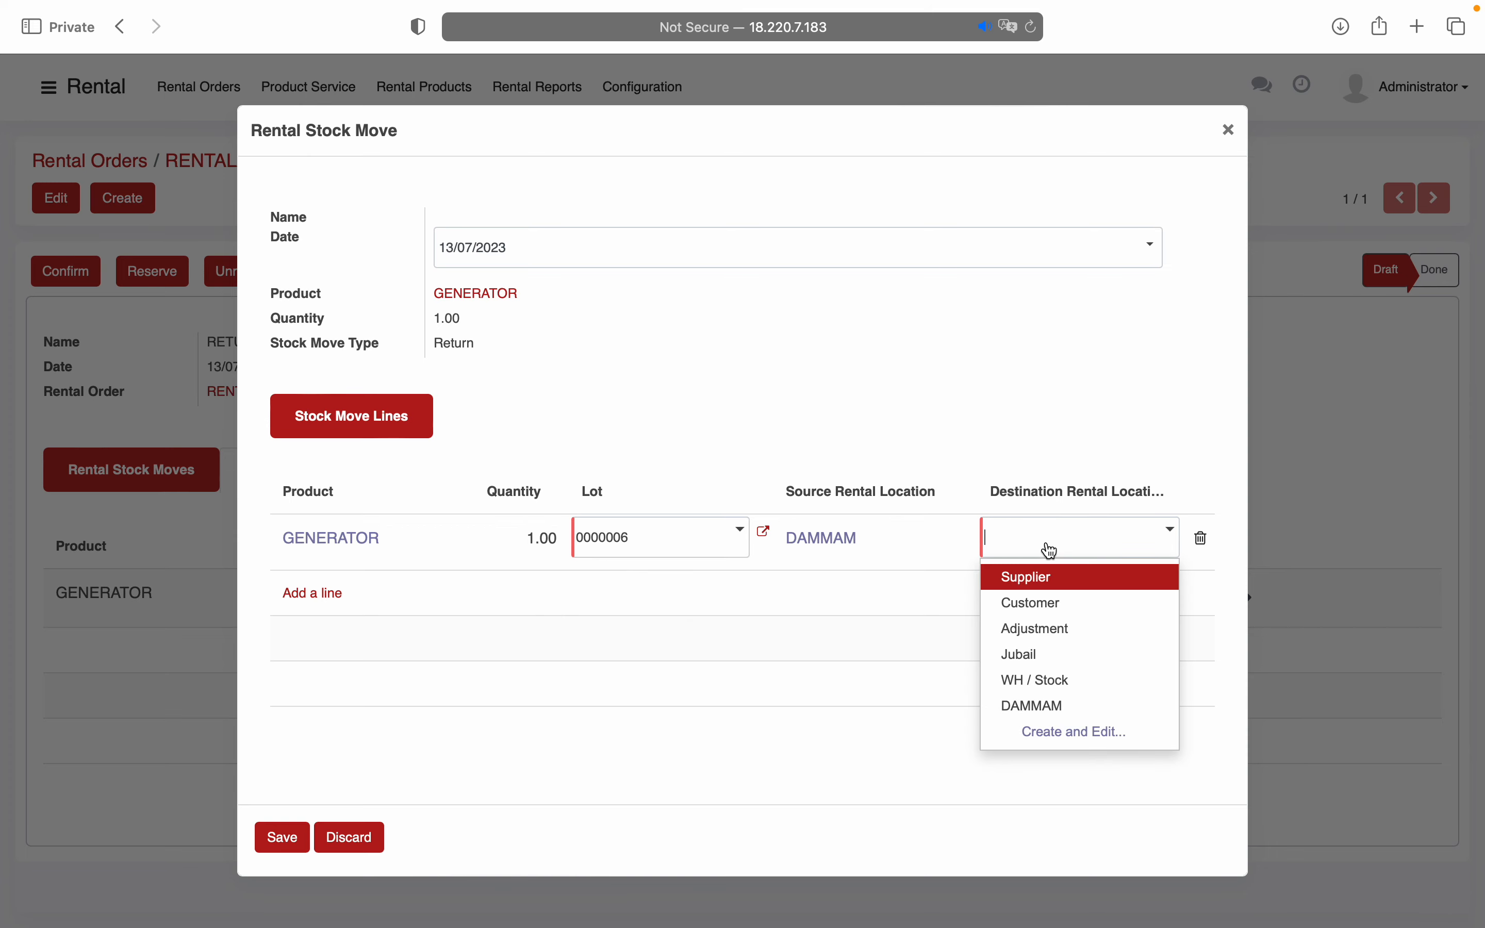
pyautogui.click(1033, 681)
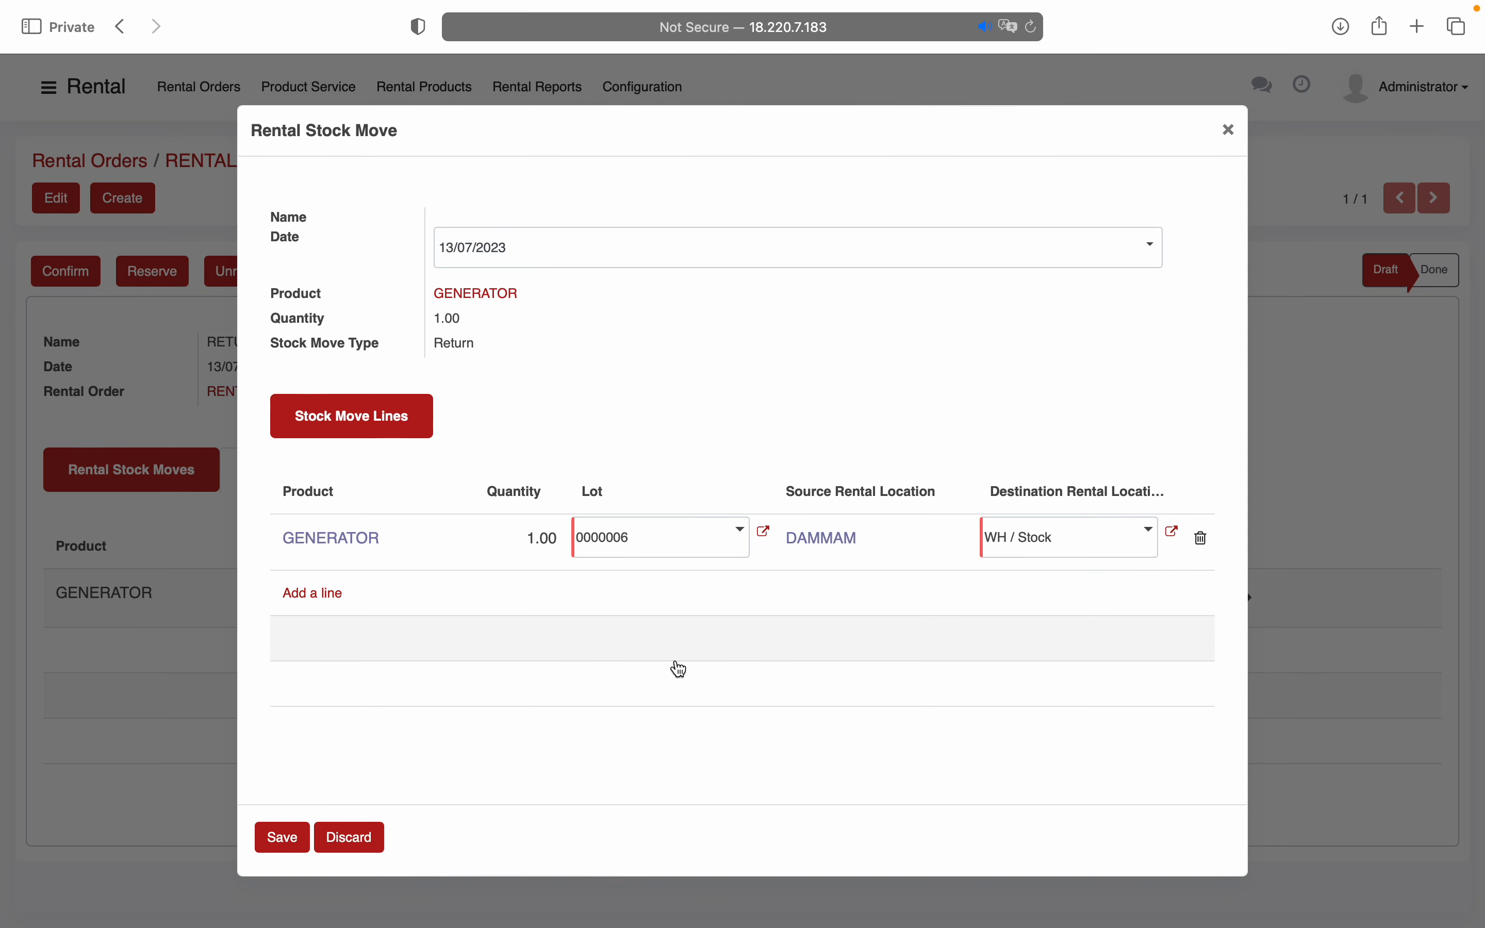
# Save the return's stock move, confirm the return and go back to the order's list of returns
pyautogui.click(286, 836)
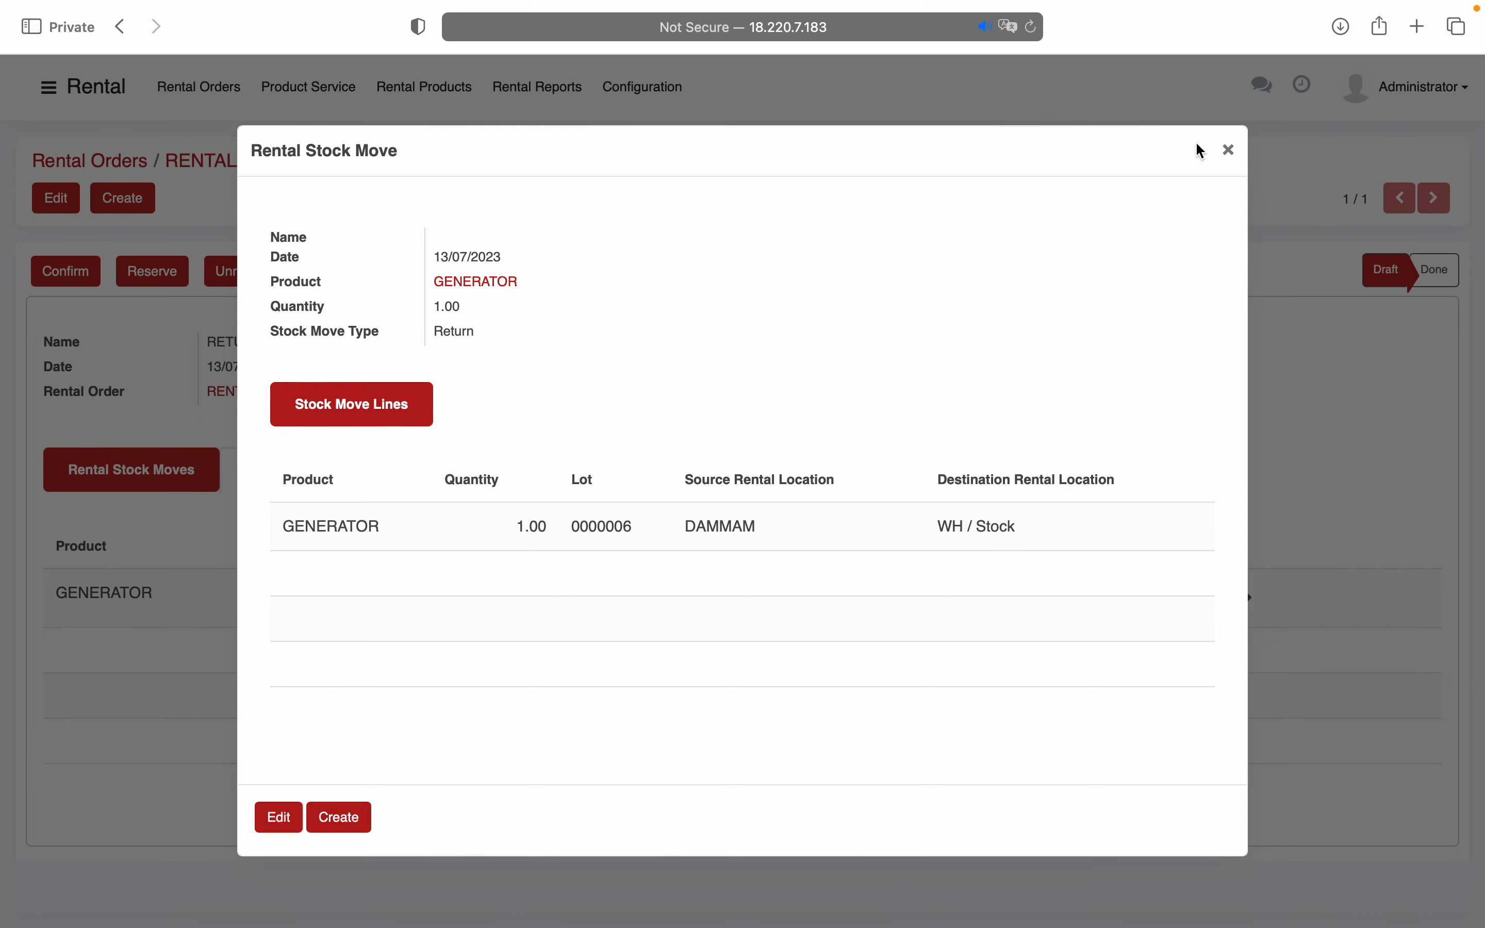
pyautogui.click(1229, 150)
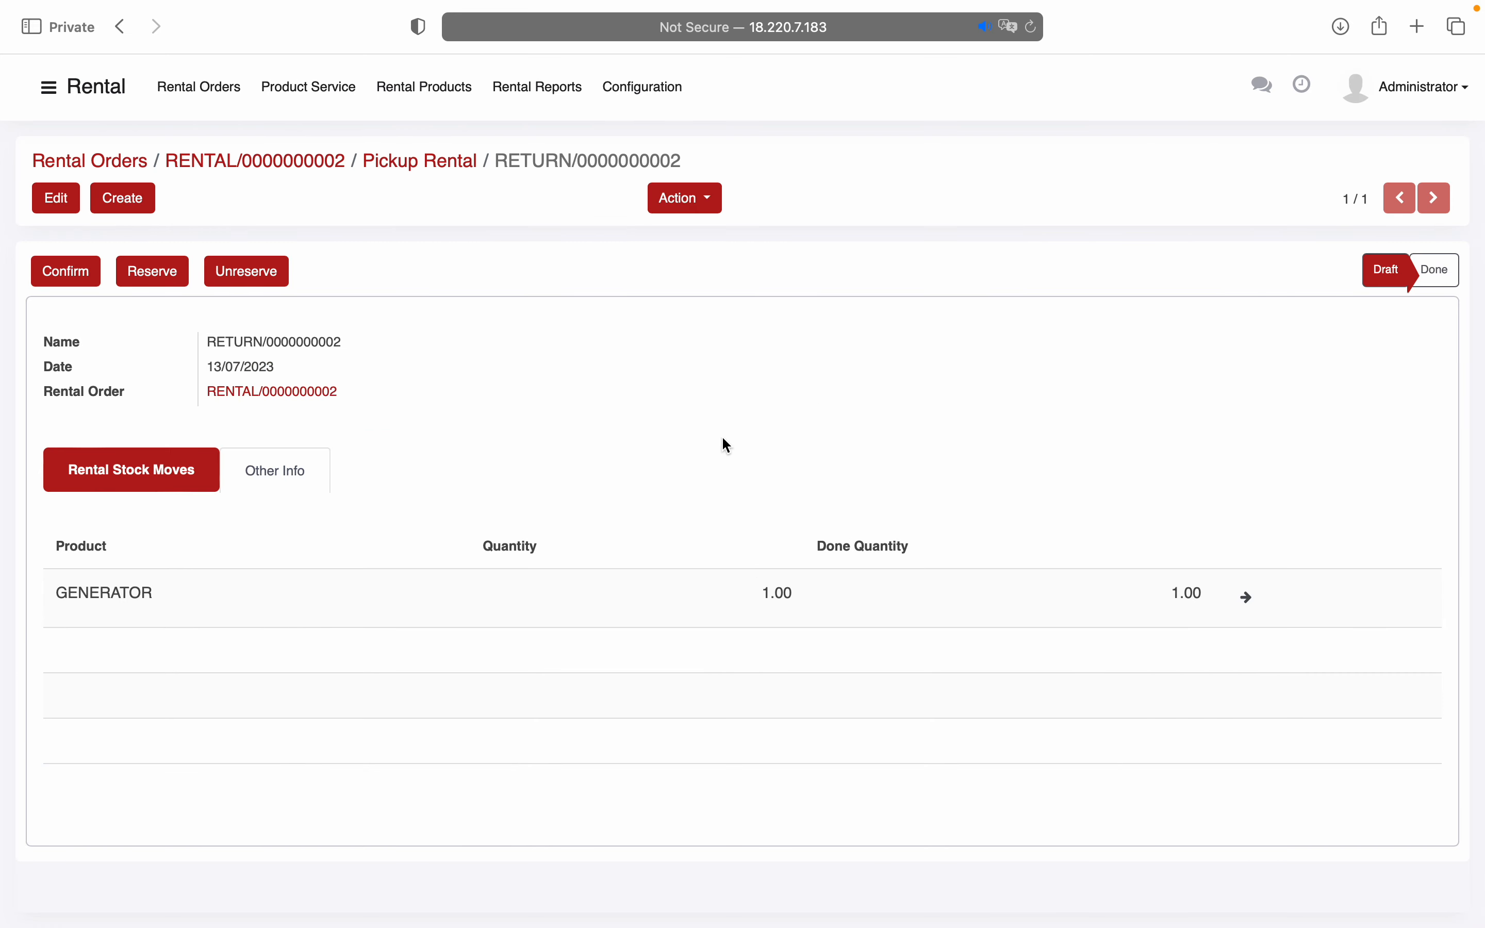
pyautogui.click(83, 286)
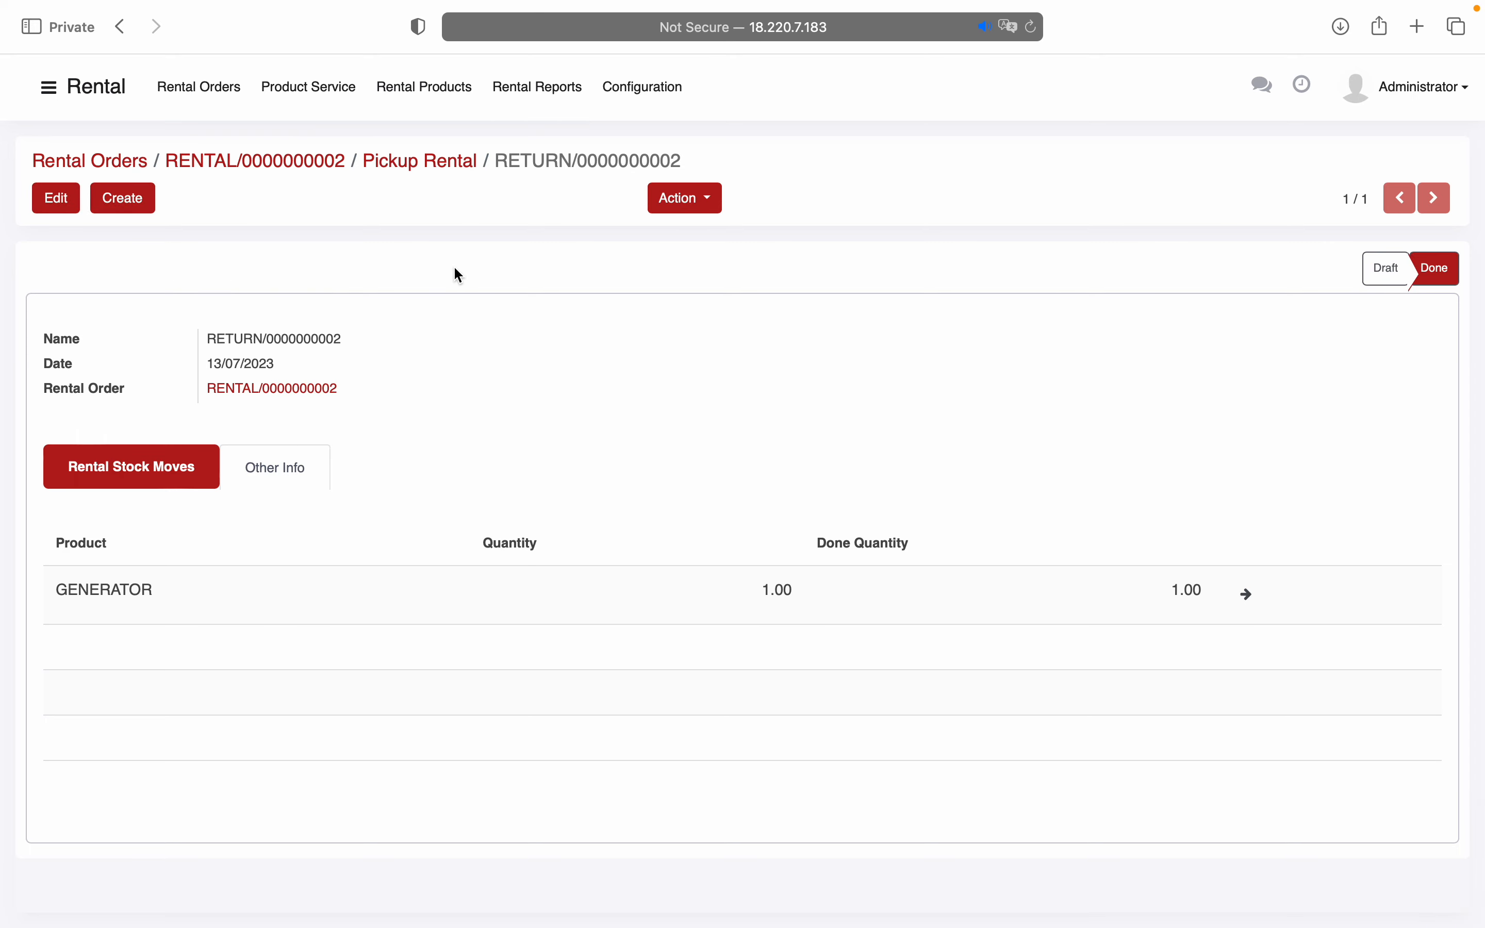
pyautogui.click(420, 161)
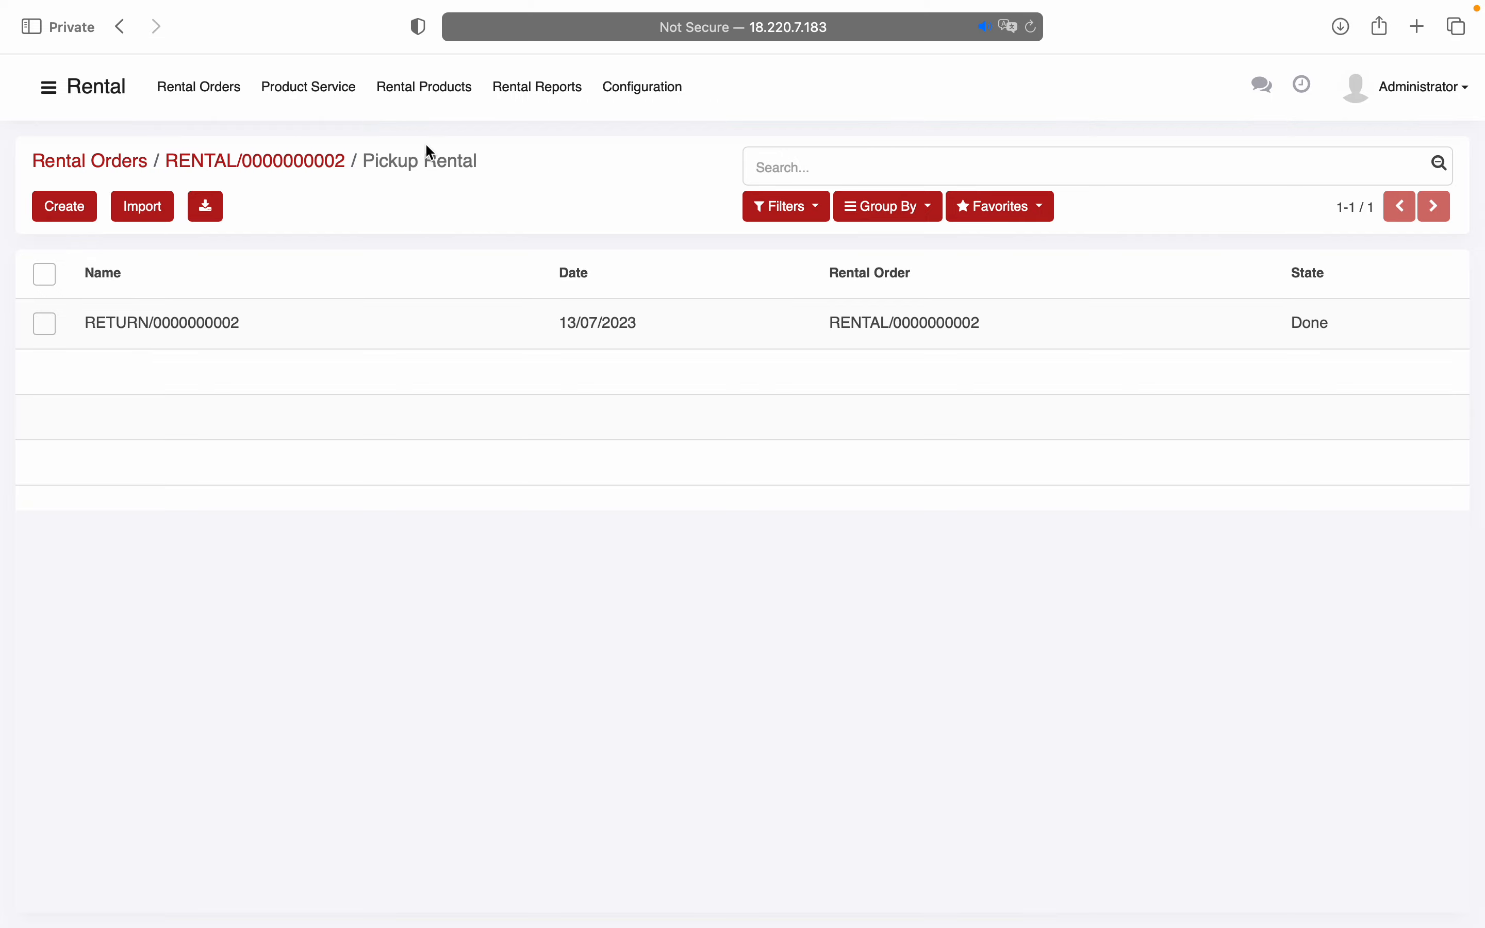
# Check the rental status and location of GENERATOR's lot 0000006 after the return, and view the product services list
pyautogui.click(424, 86)
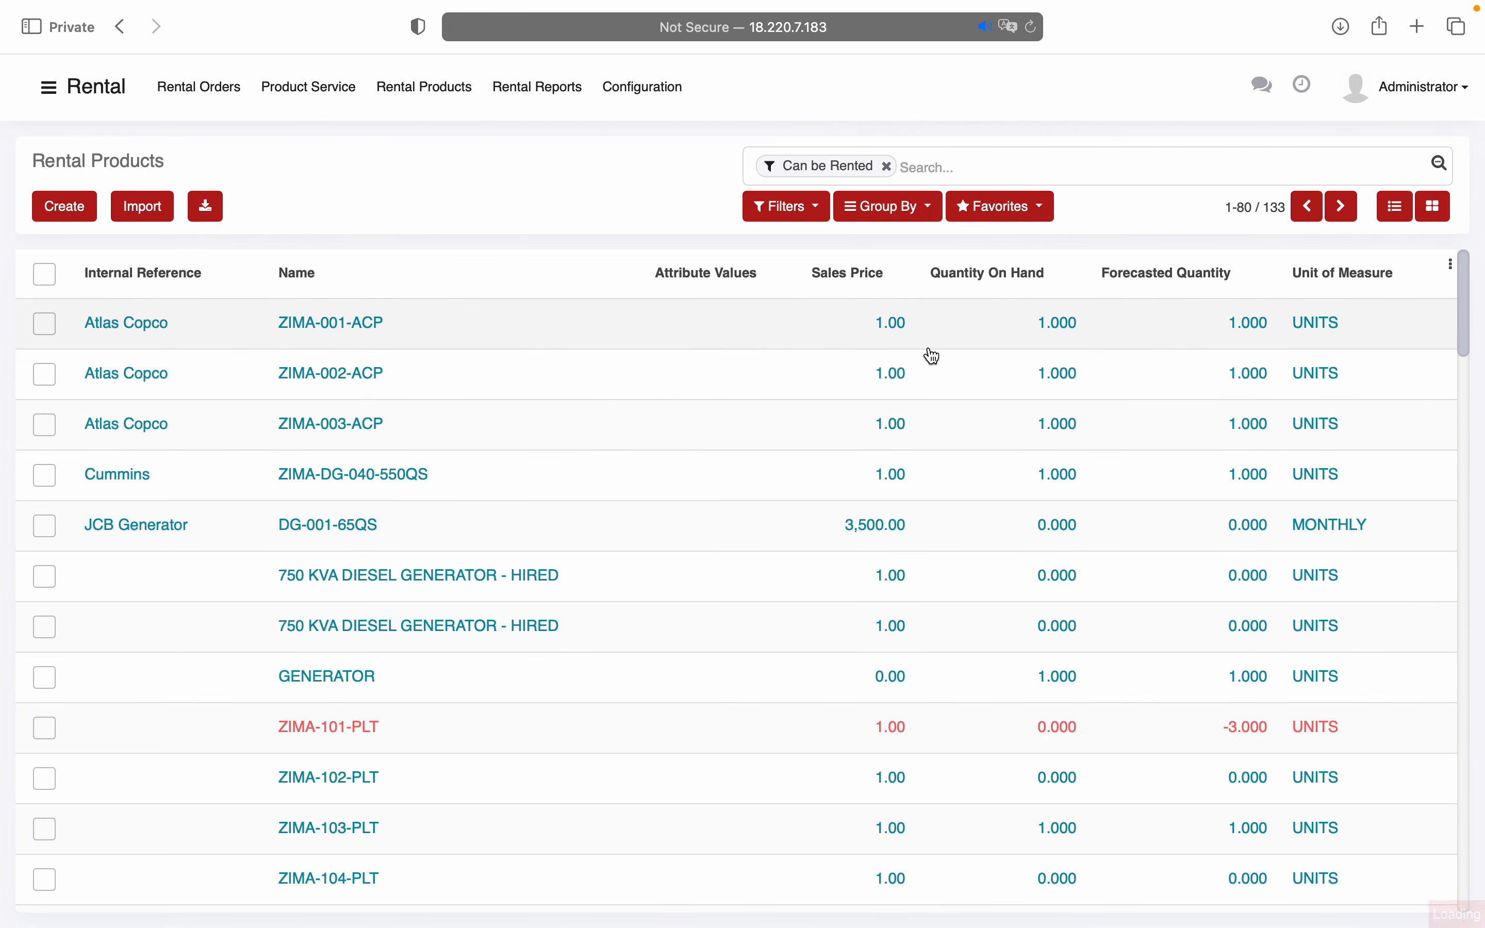
pyautogui.click(1183, 316)
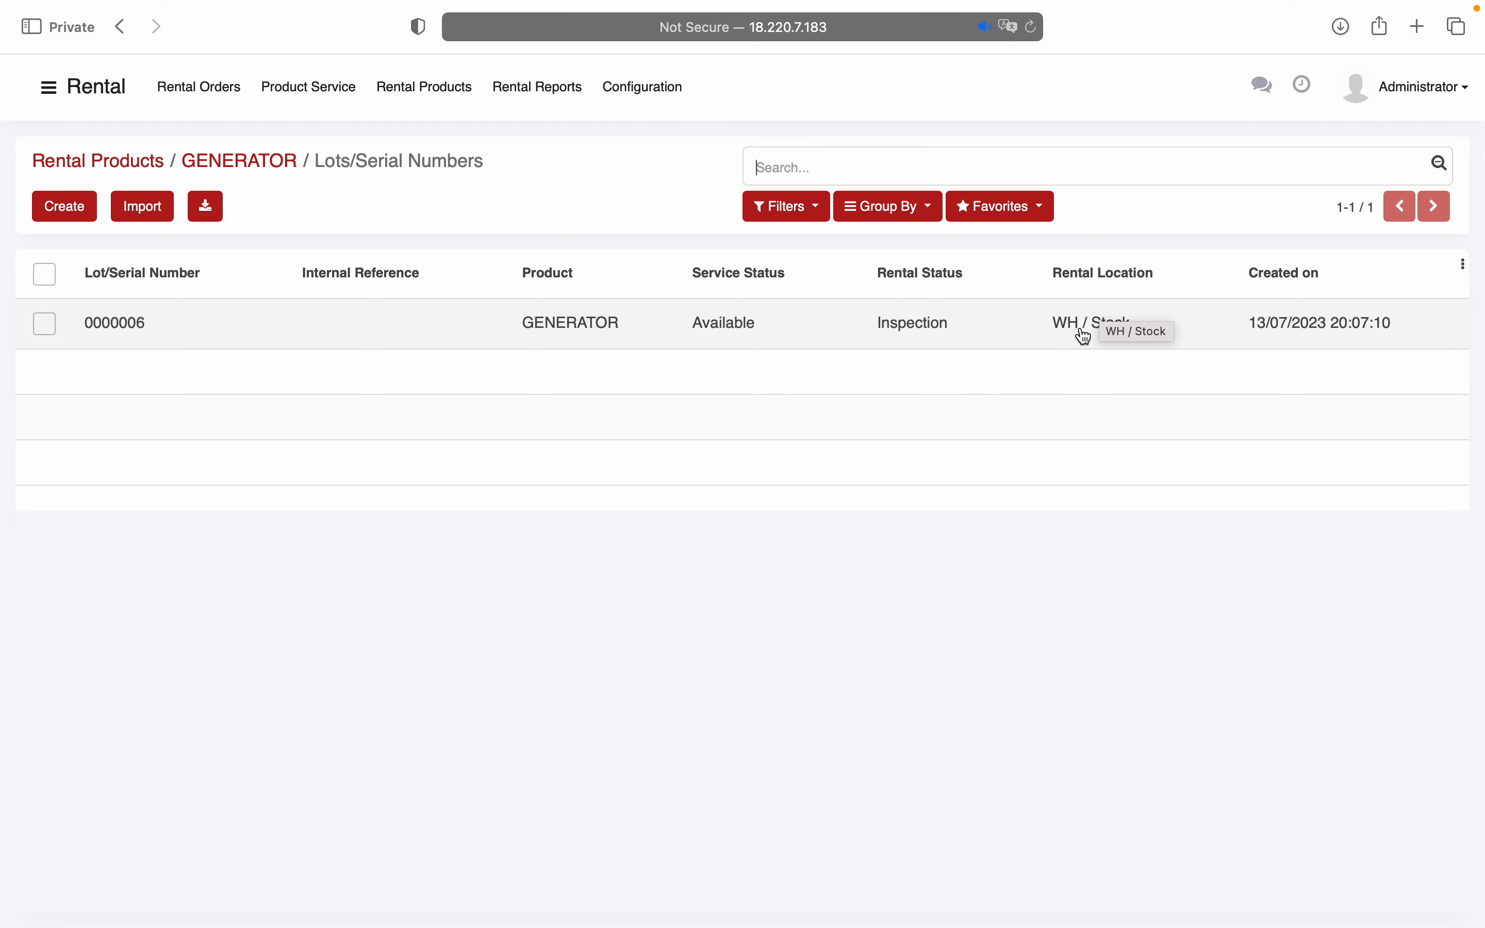
pyautogui.click(931, 325)
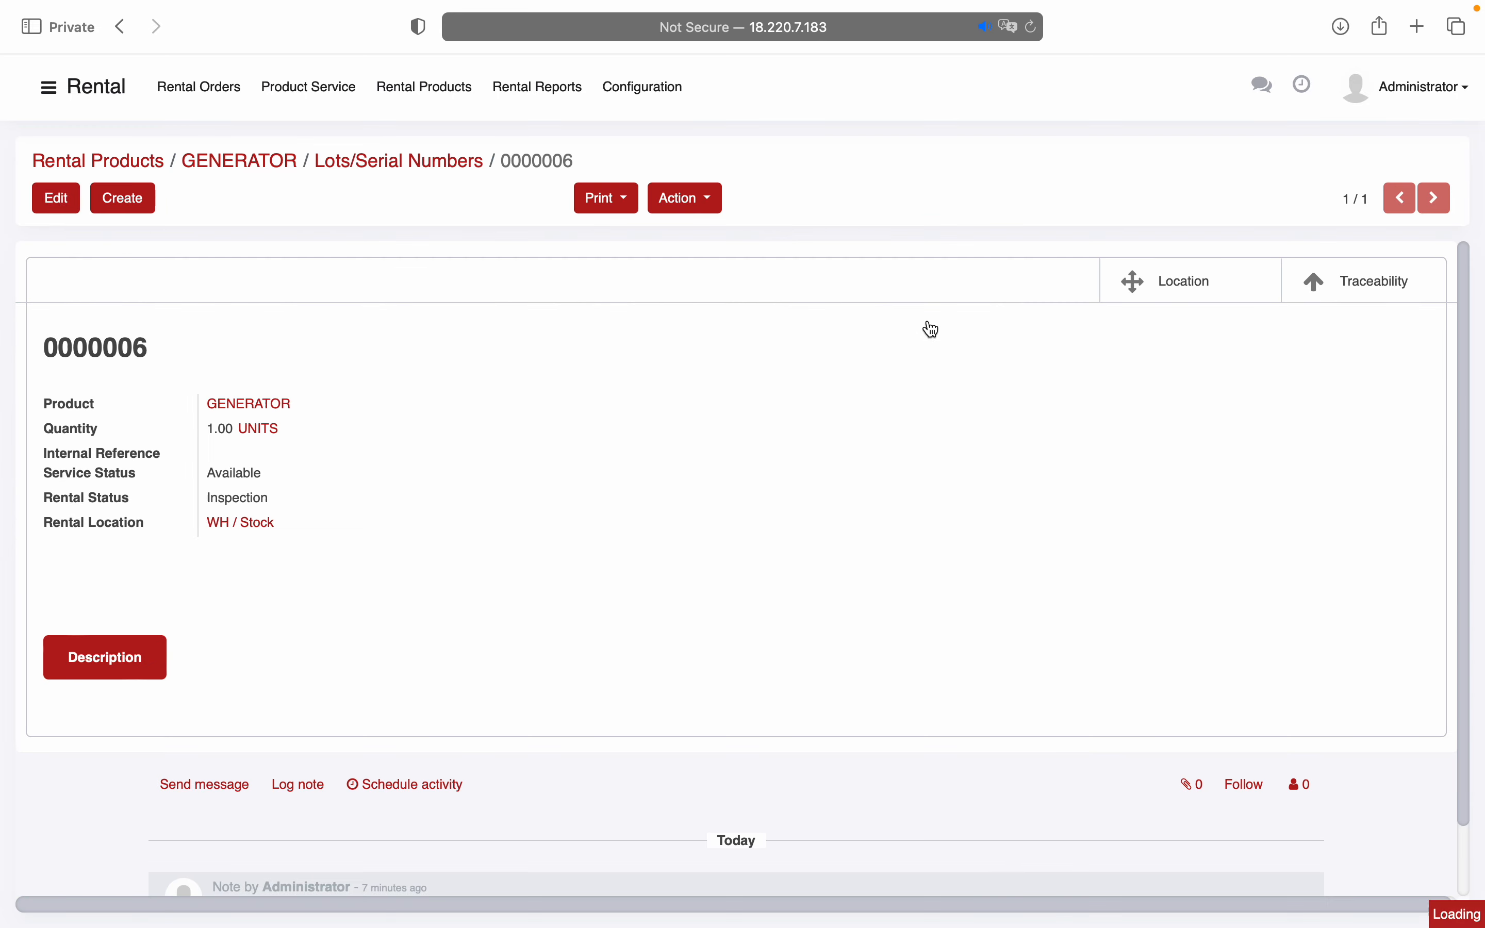
pyautogui.click(330, 98)
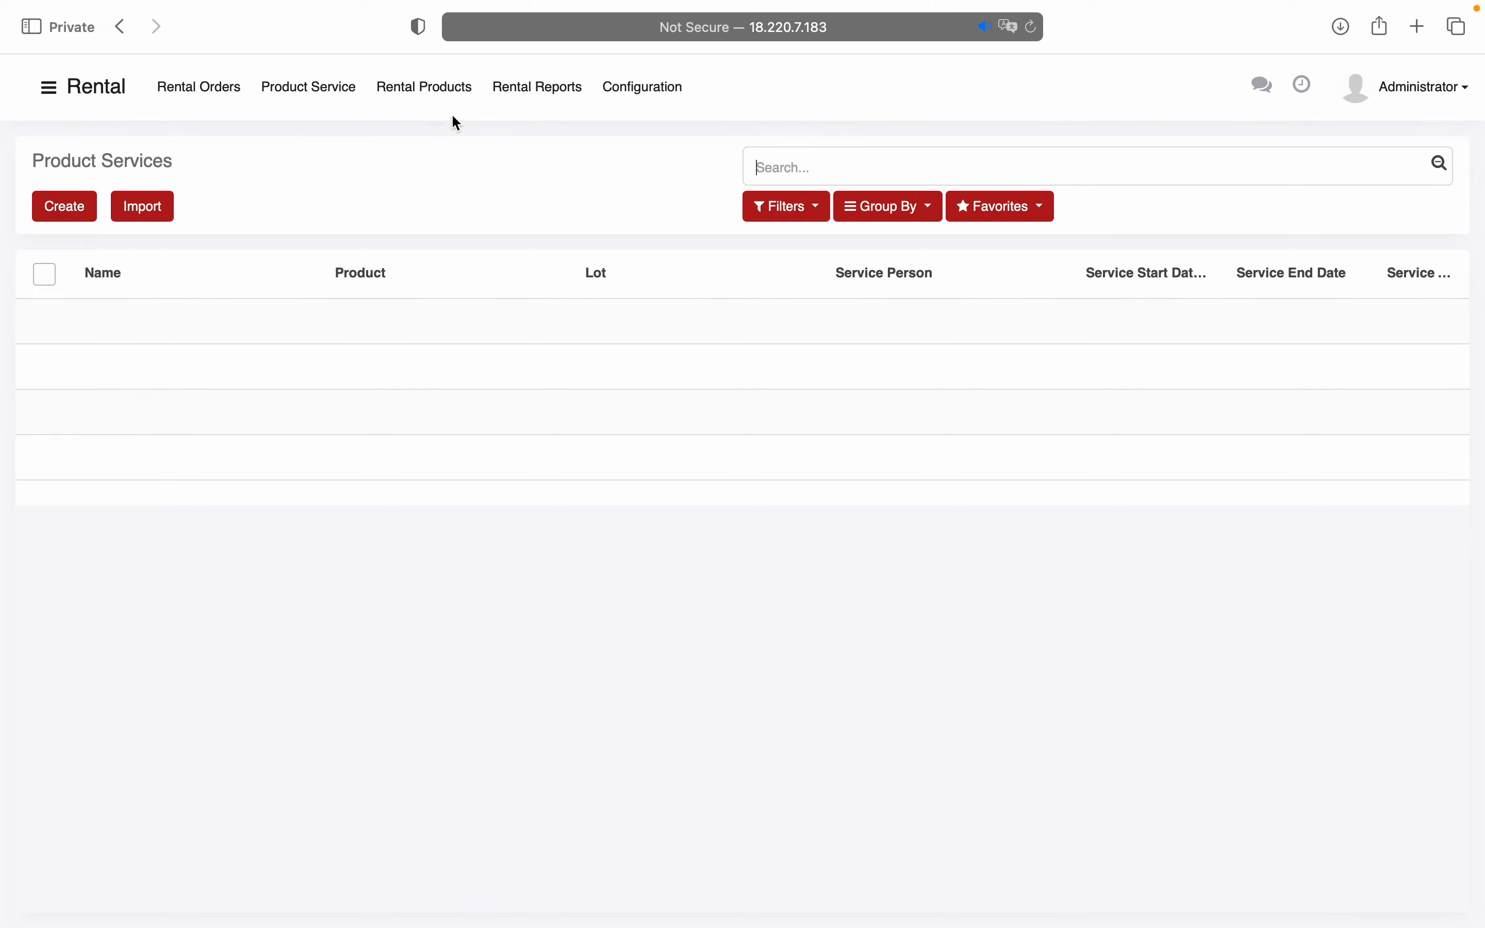
# Reopen GENERATOR's lot 0000006, set its rental status to Available, save it and return to the lots list
pyautogui.click(430, 92)
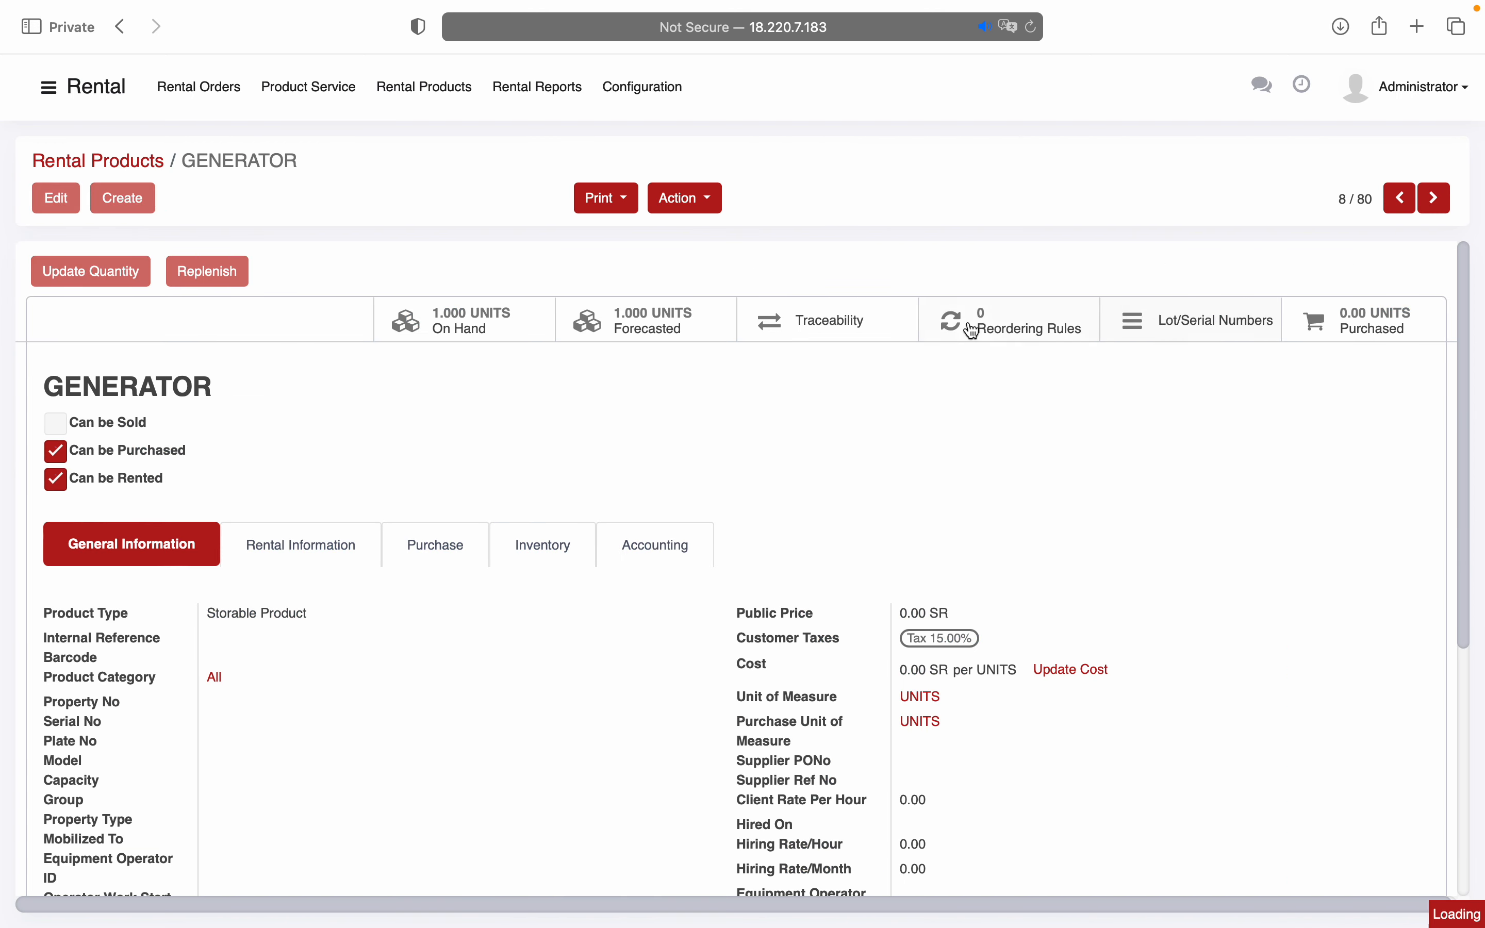
pyautogui.click(856, 341)
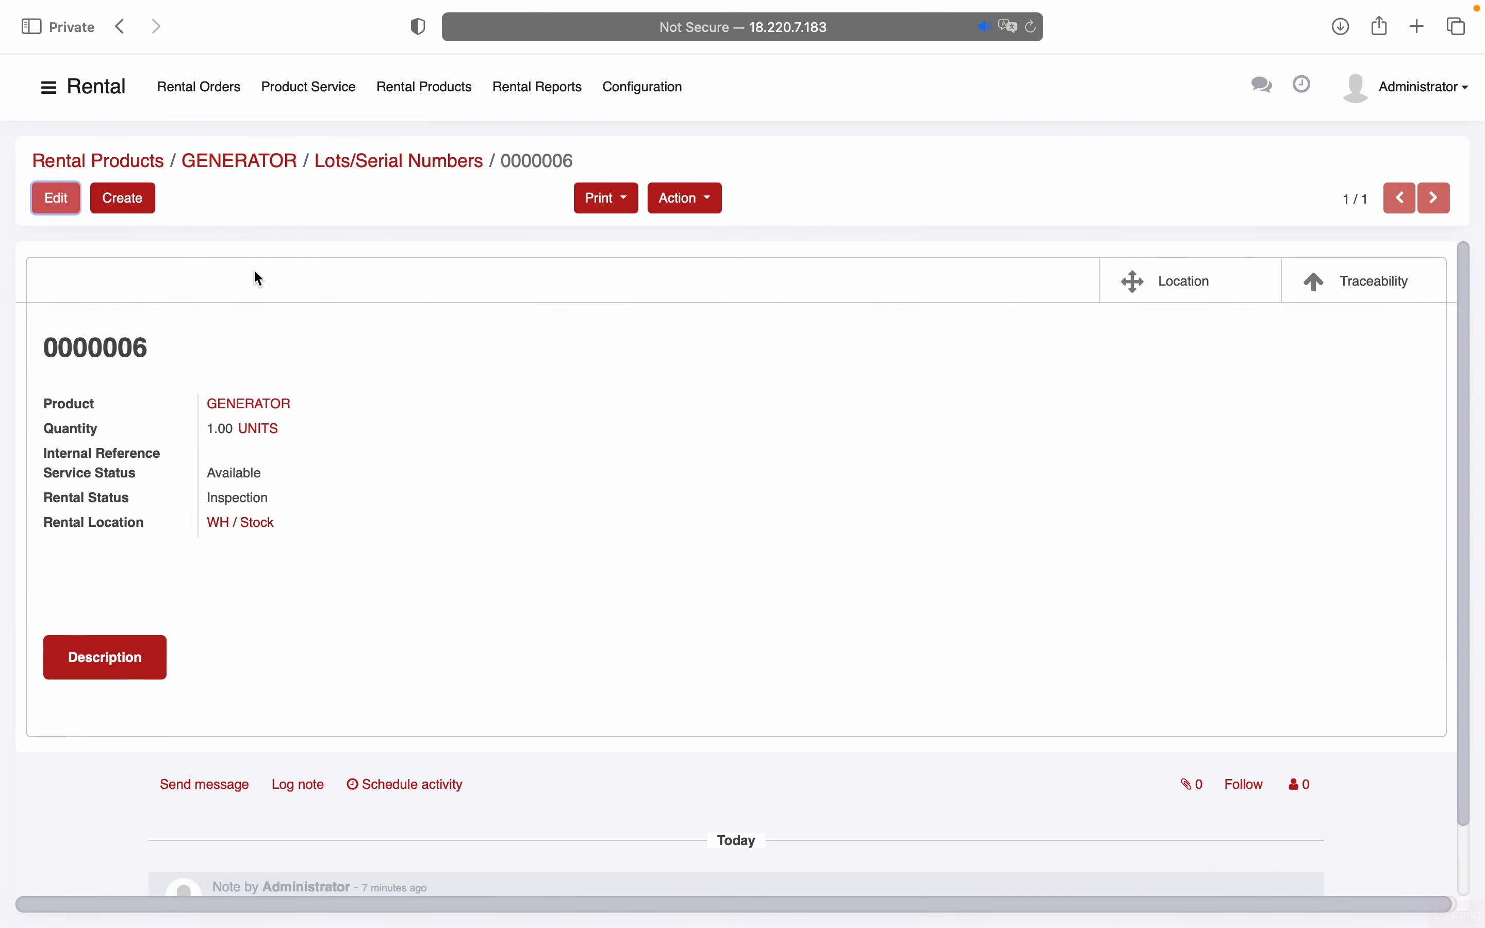
pyautogui.click(57, 198)
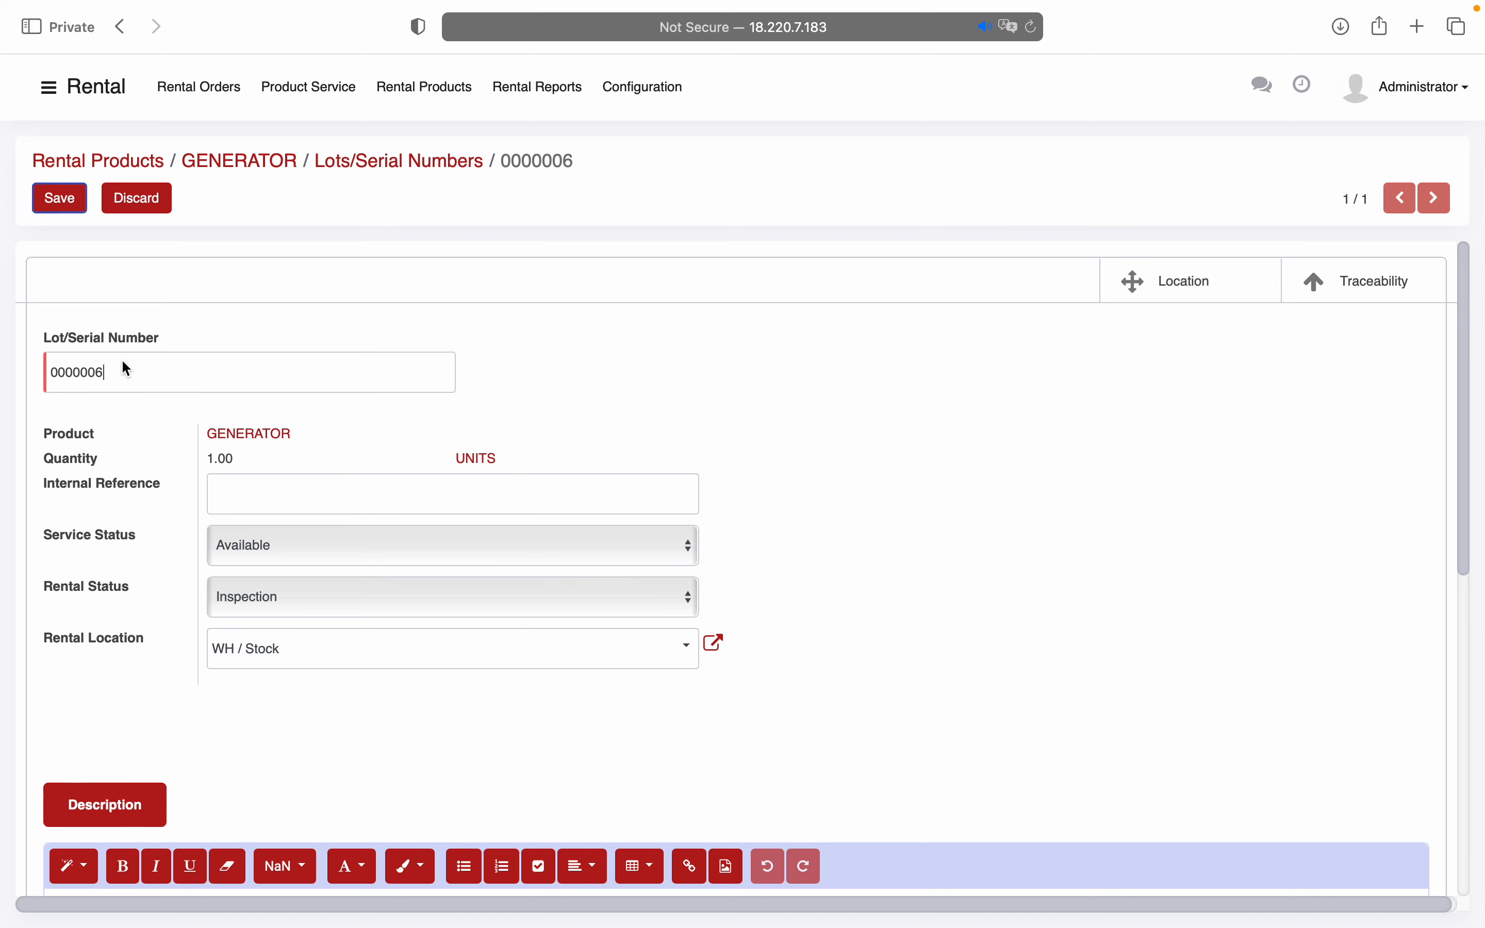
pyautogui.click(261, 608)
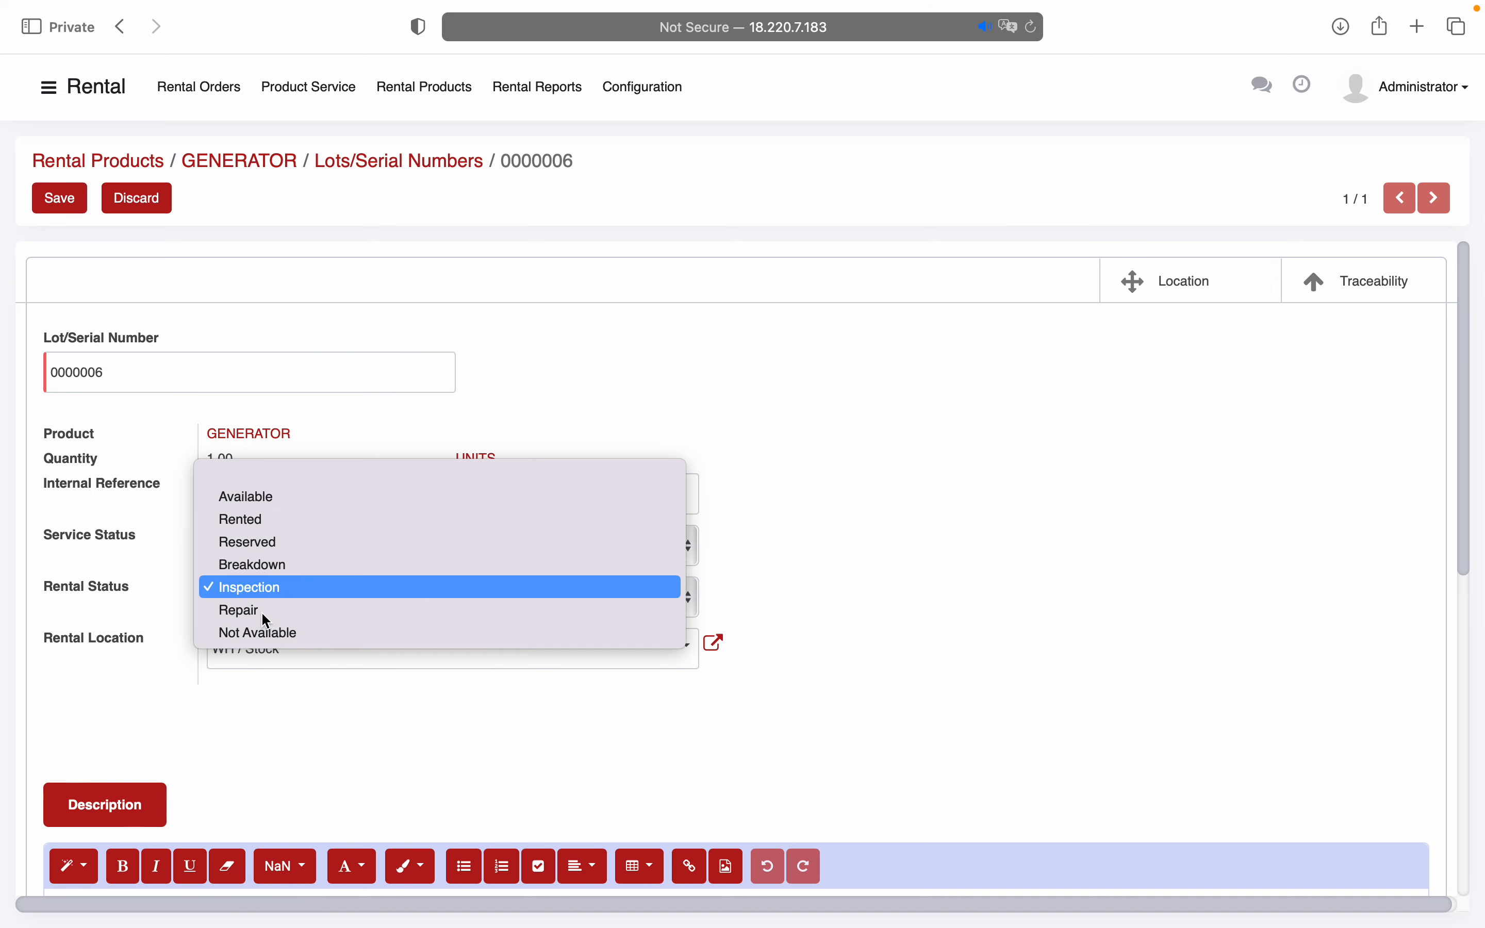
pyautogui.click(286, 507)
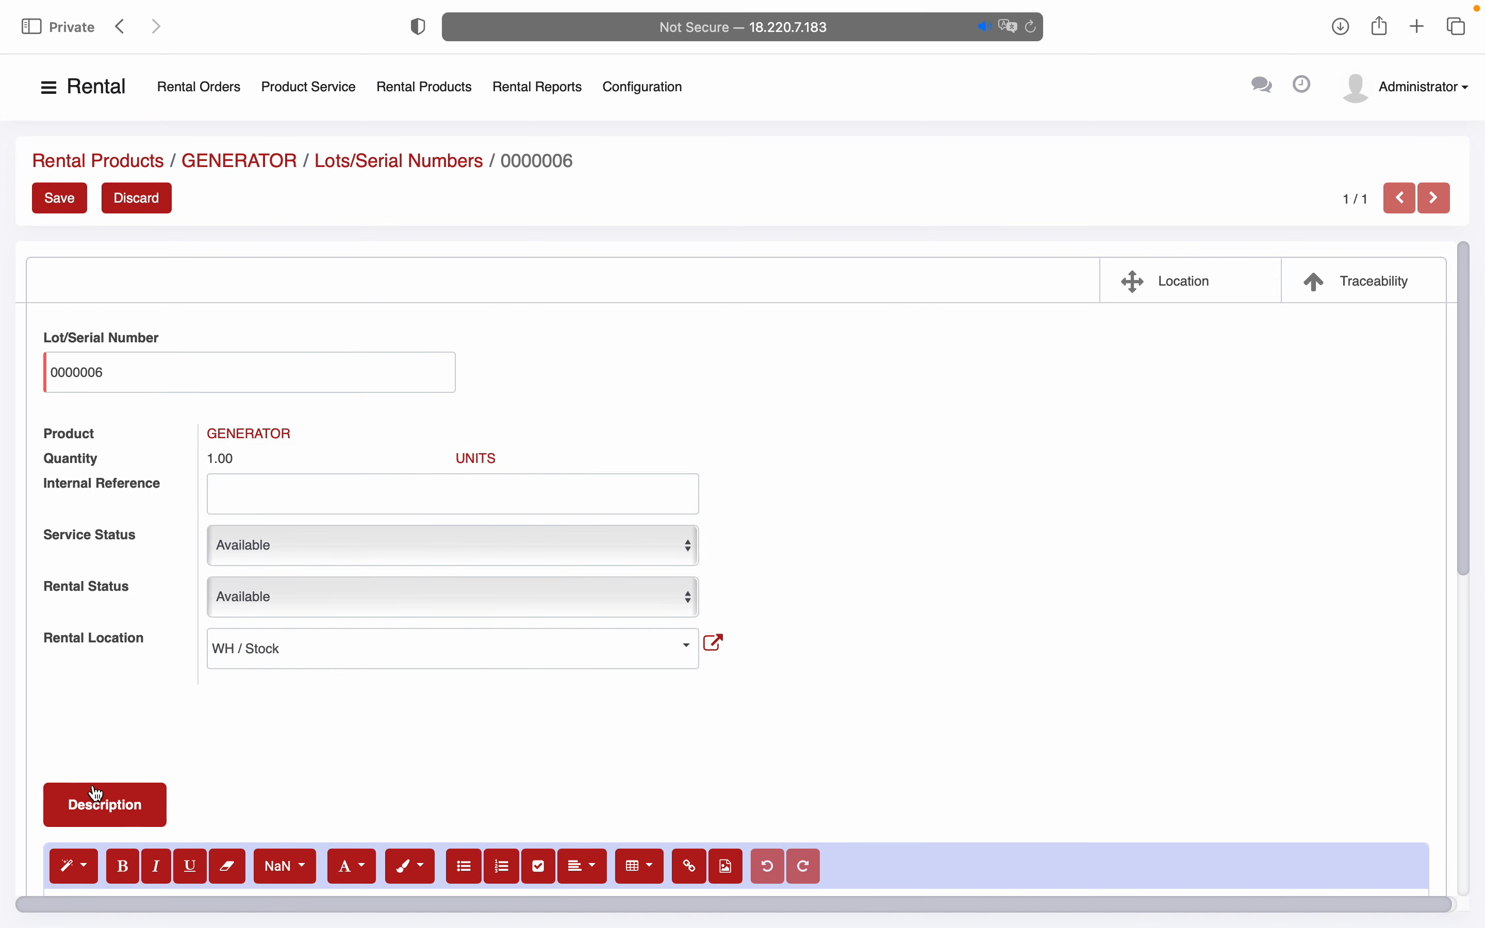
pyautogui.click(58, 211)
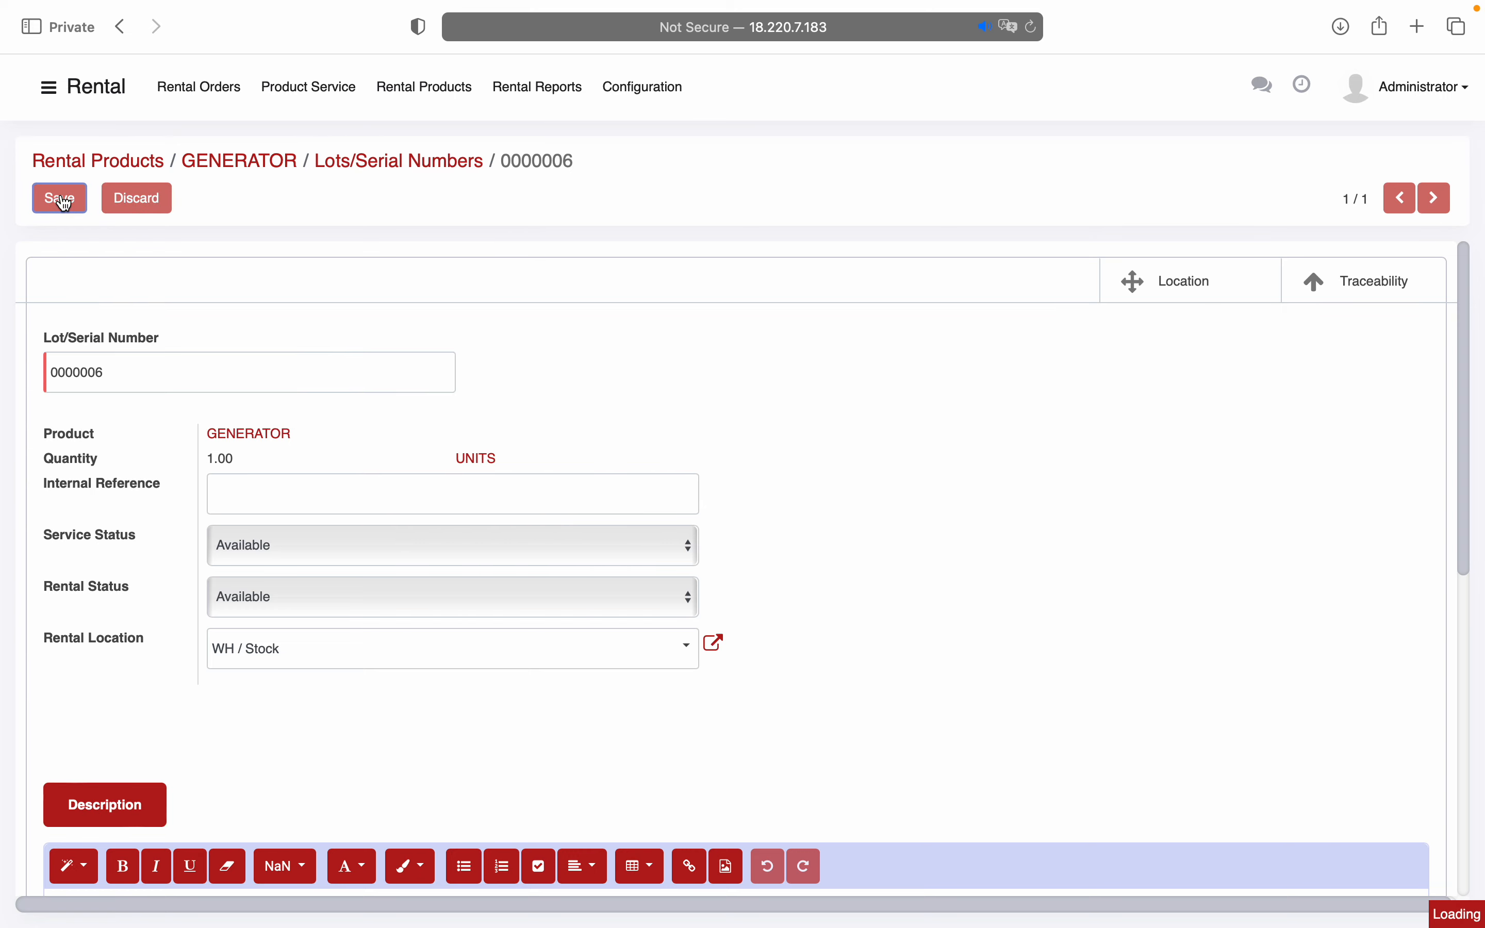
pyautogui.click(356, 174)
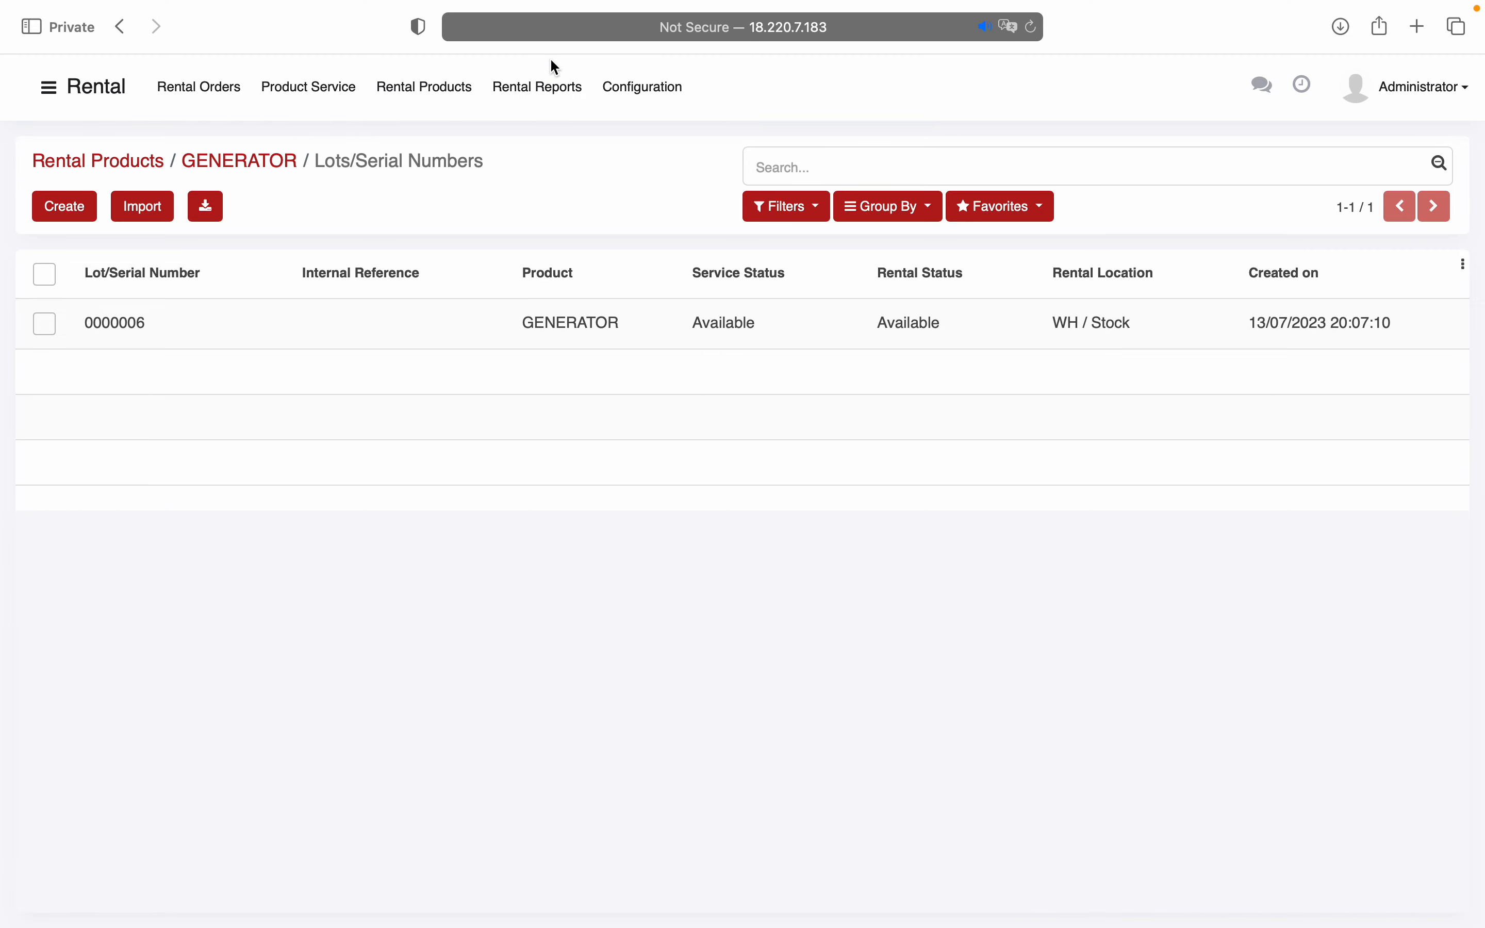
# Examine the date fields and report types offered for rental reports, and cancel without generating a report
pyautogui.click(543, 97)
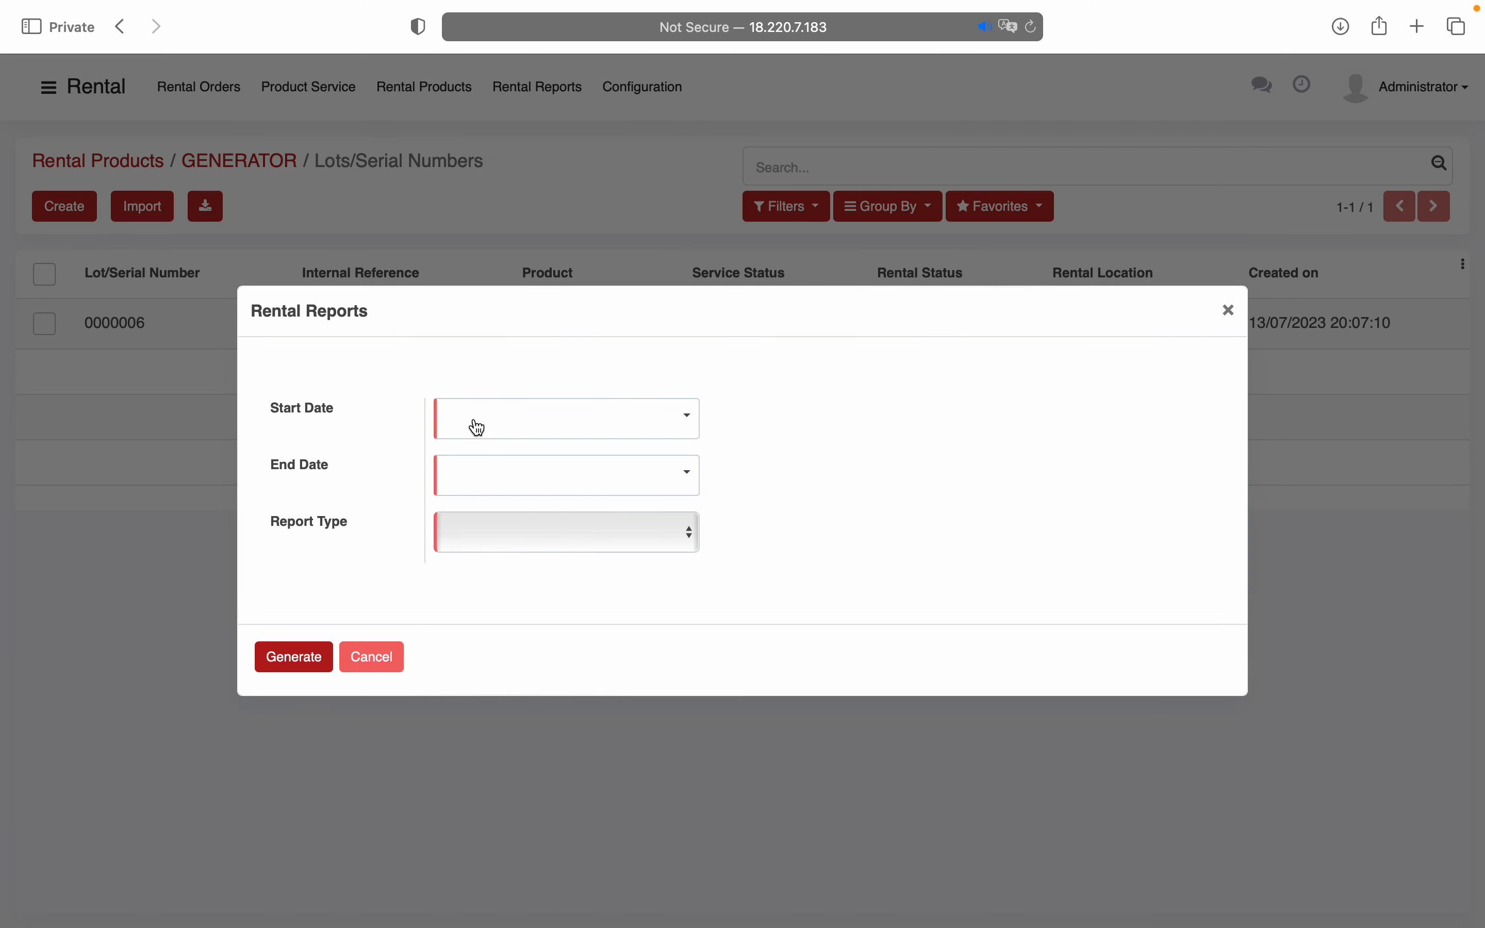
pyautogui.click(482, 529)
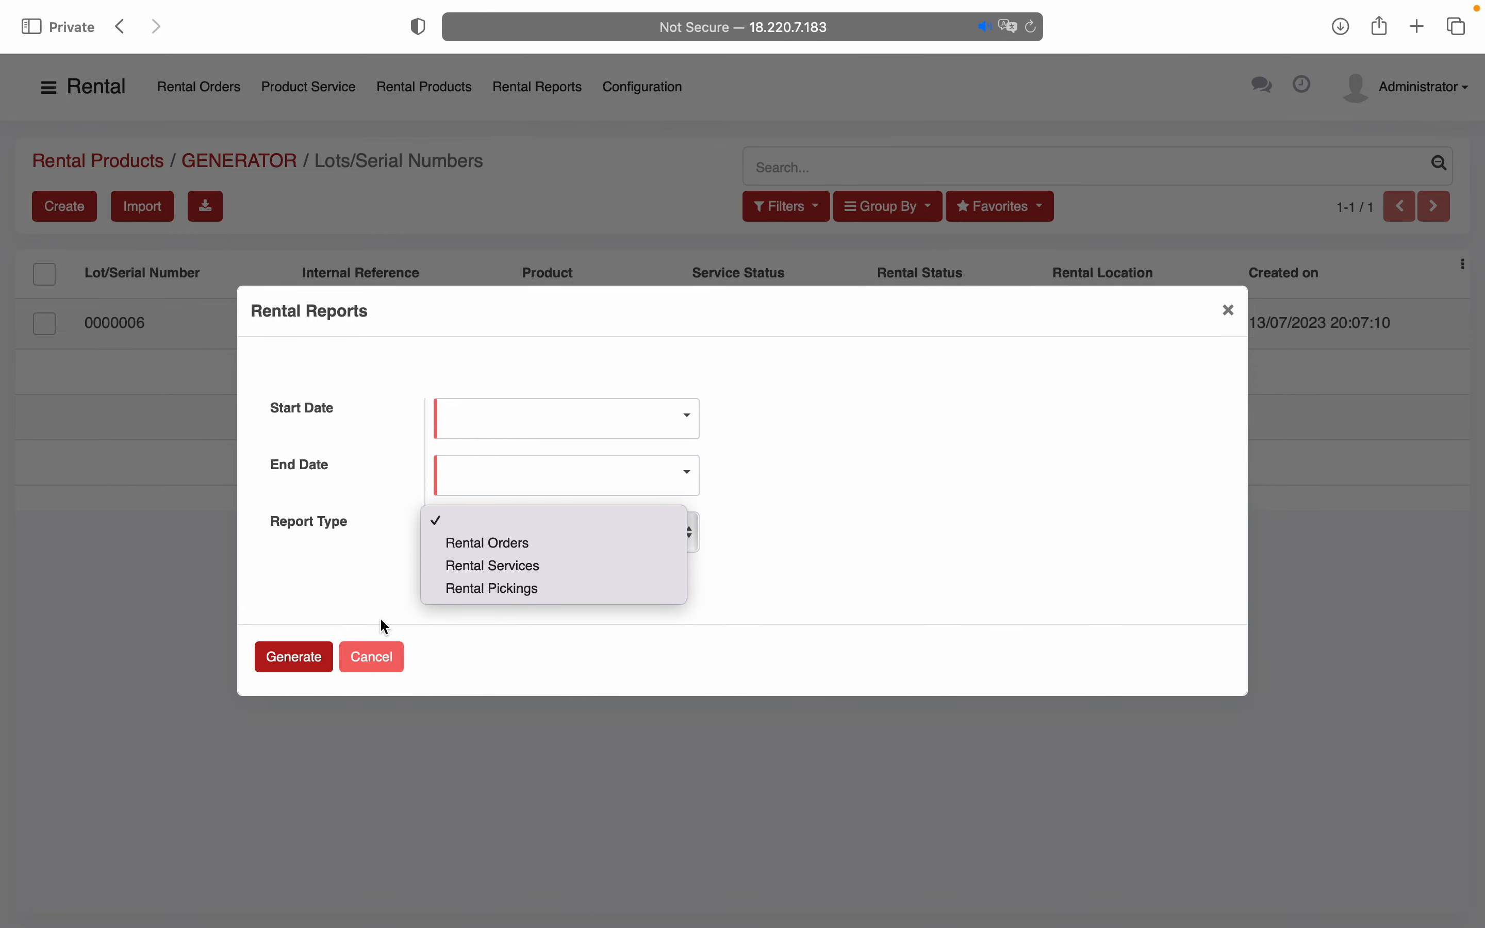
pyautogui.click(376, 651)
pyautogui.click(379, 657)
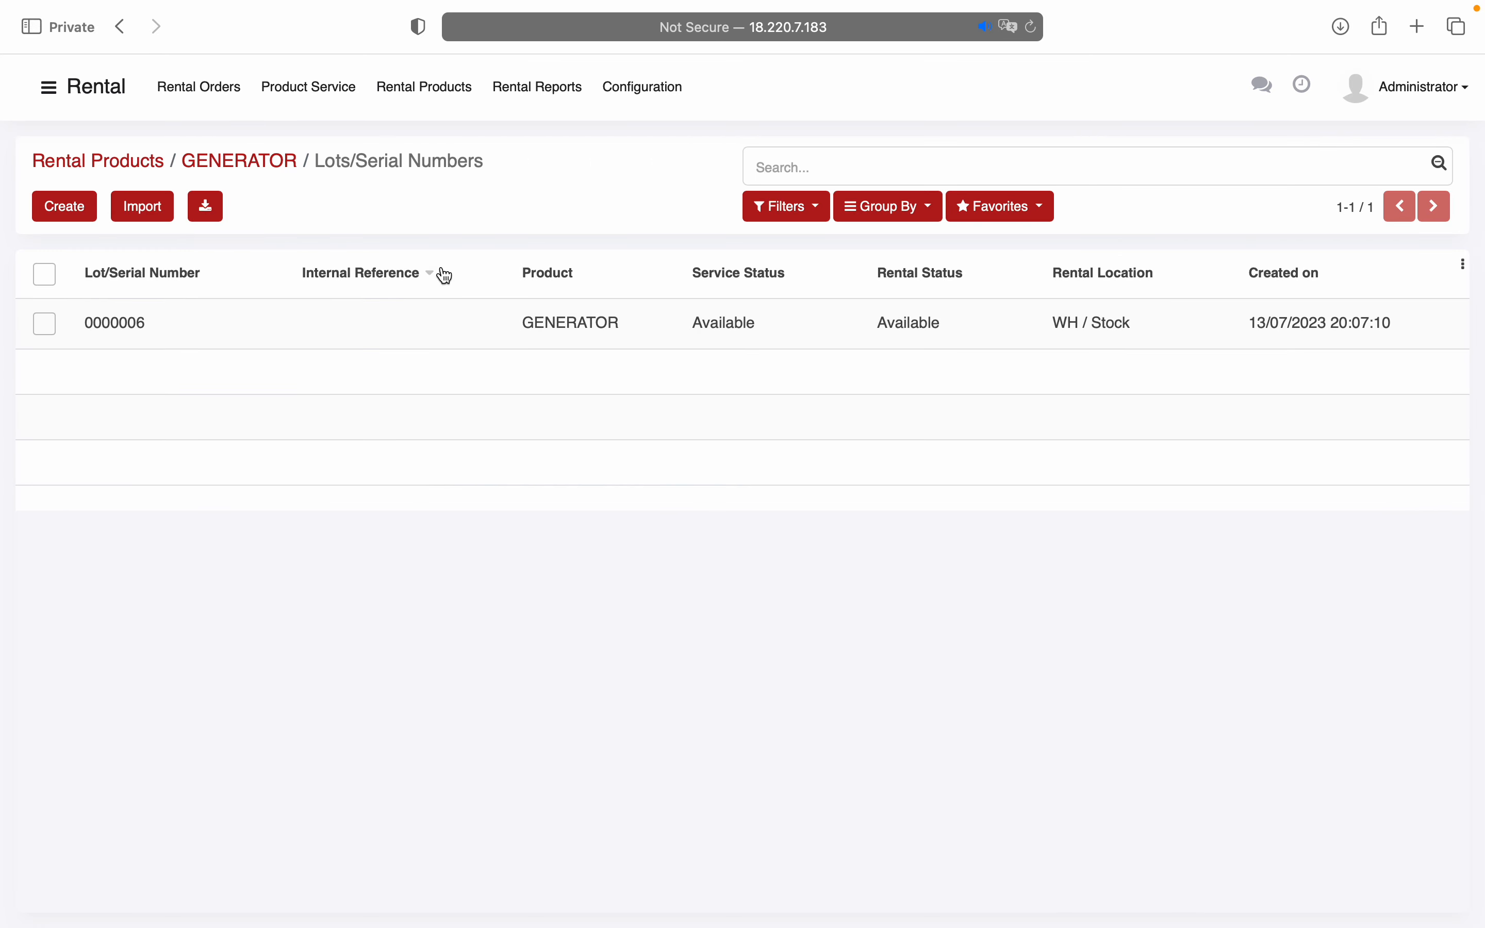
# Create a new product service record for product GENERATOR with lot 0000006
pyautogui.click(325, 104)
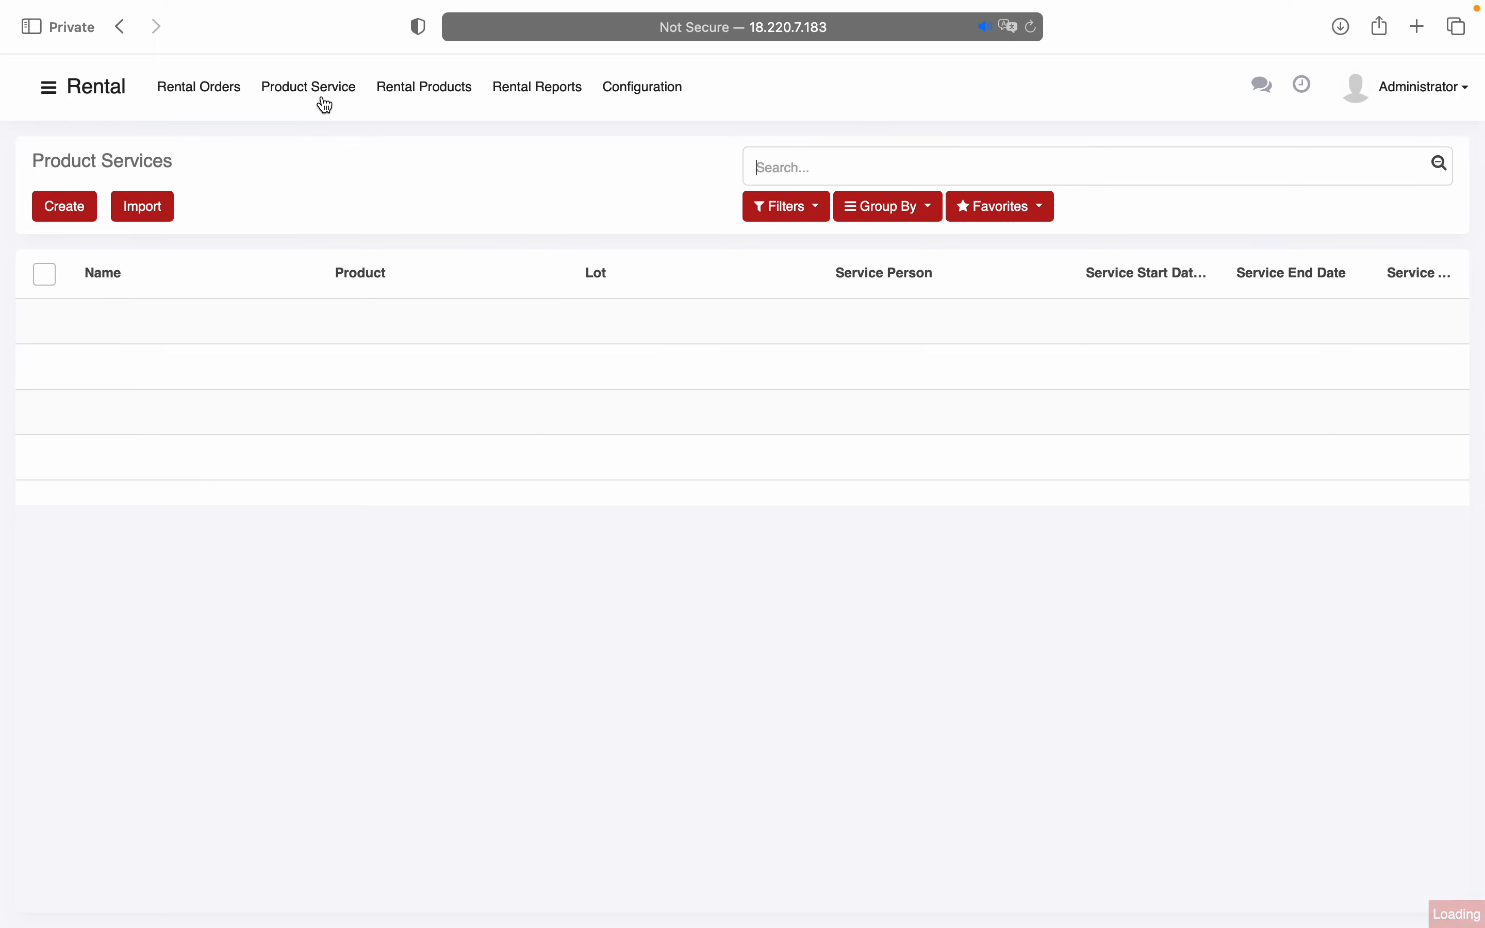
pyautogui.click(67, 207)
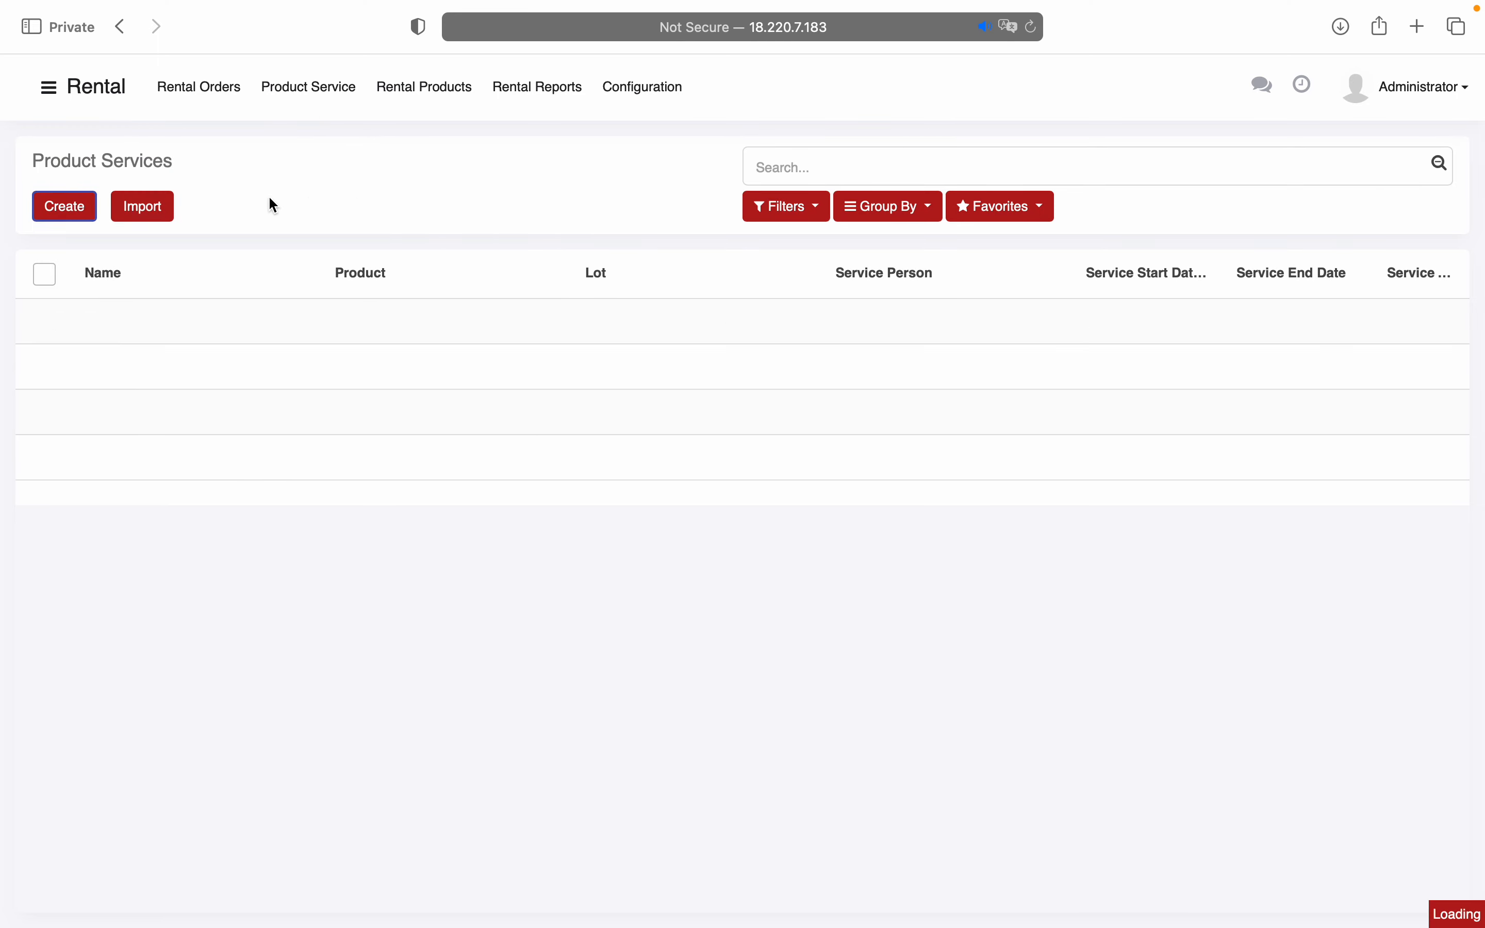
pyautogui.click(270, 430)
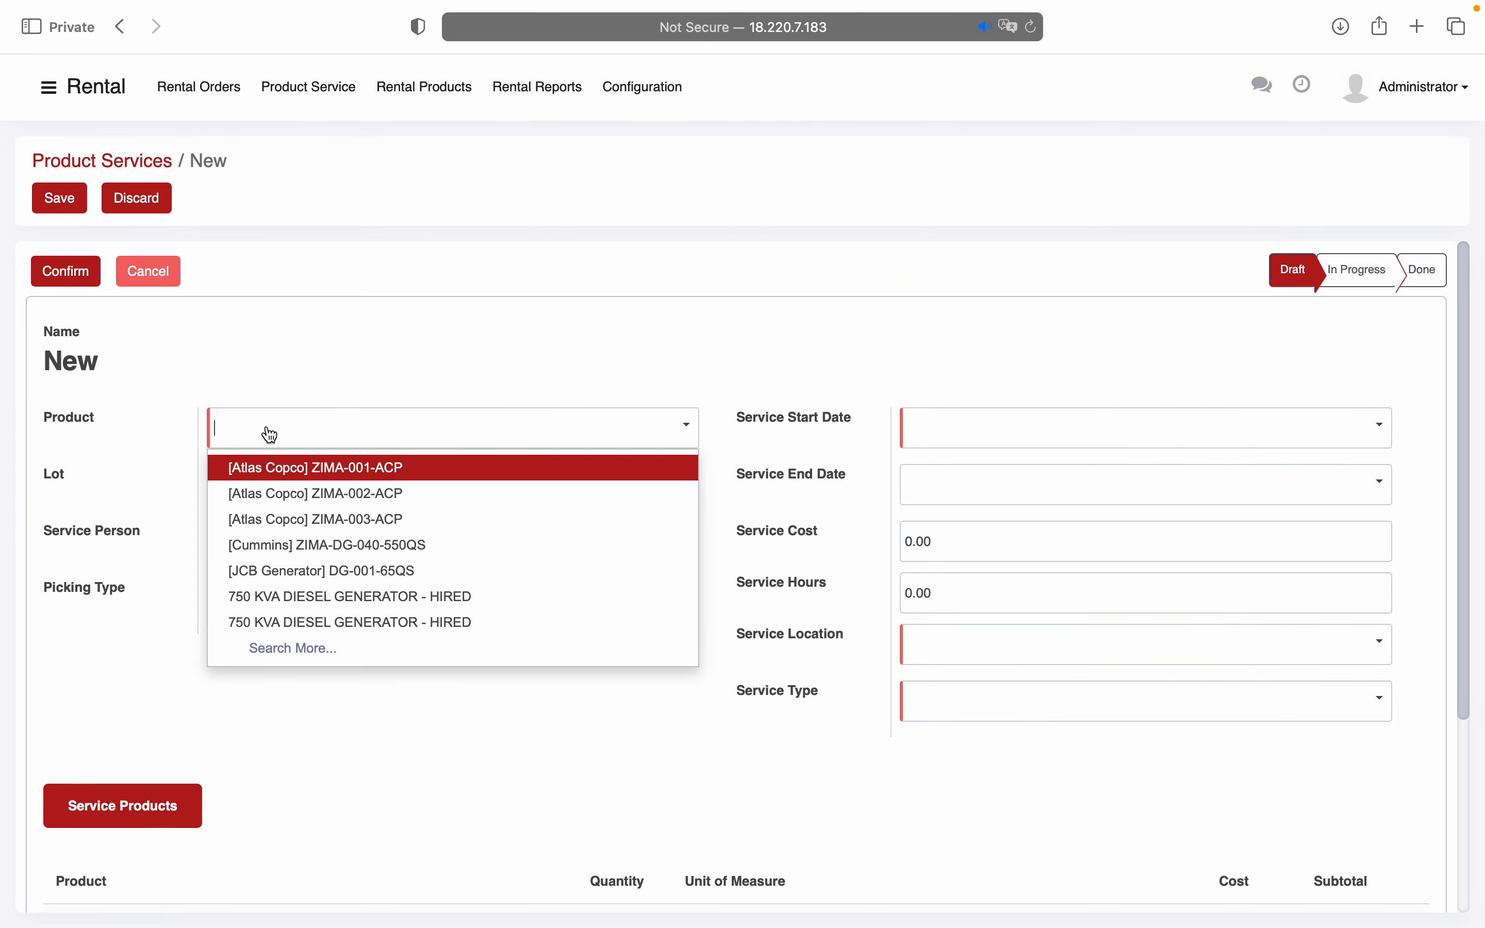
pyautogui.write('GENE')
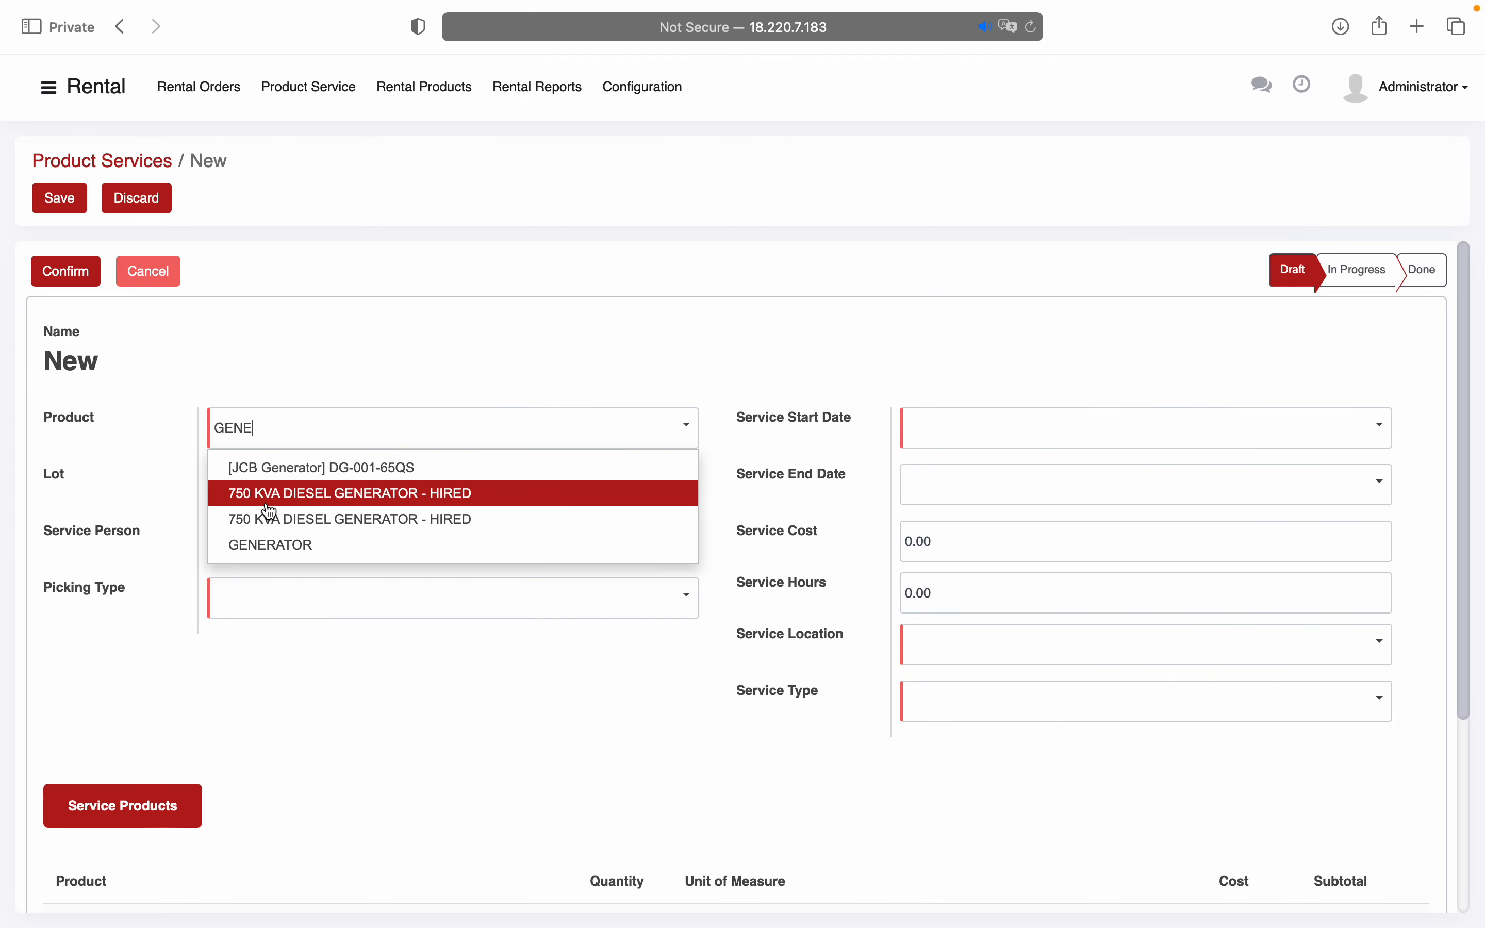
pyautogui.click(271, 549)
pyautogui.click(284, 496)
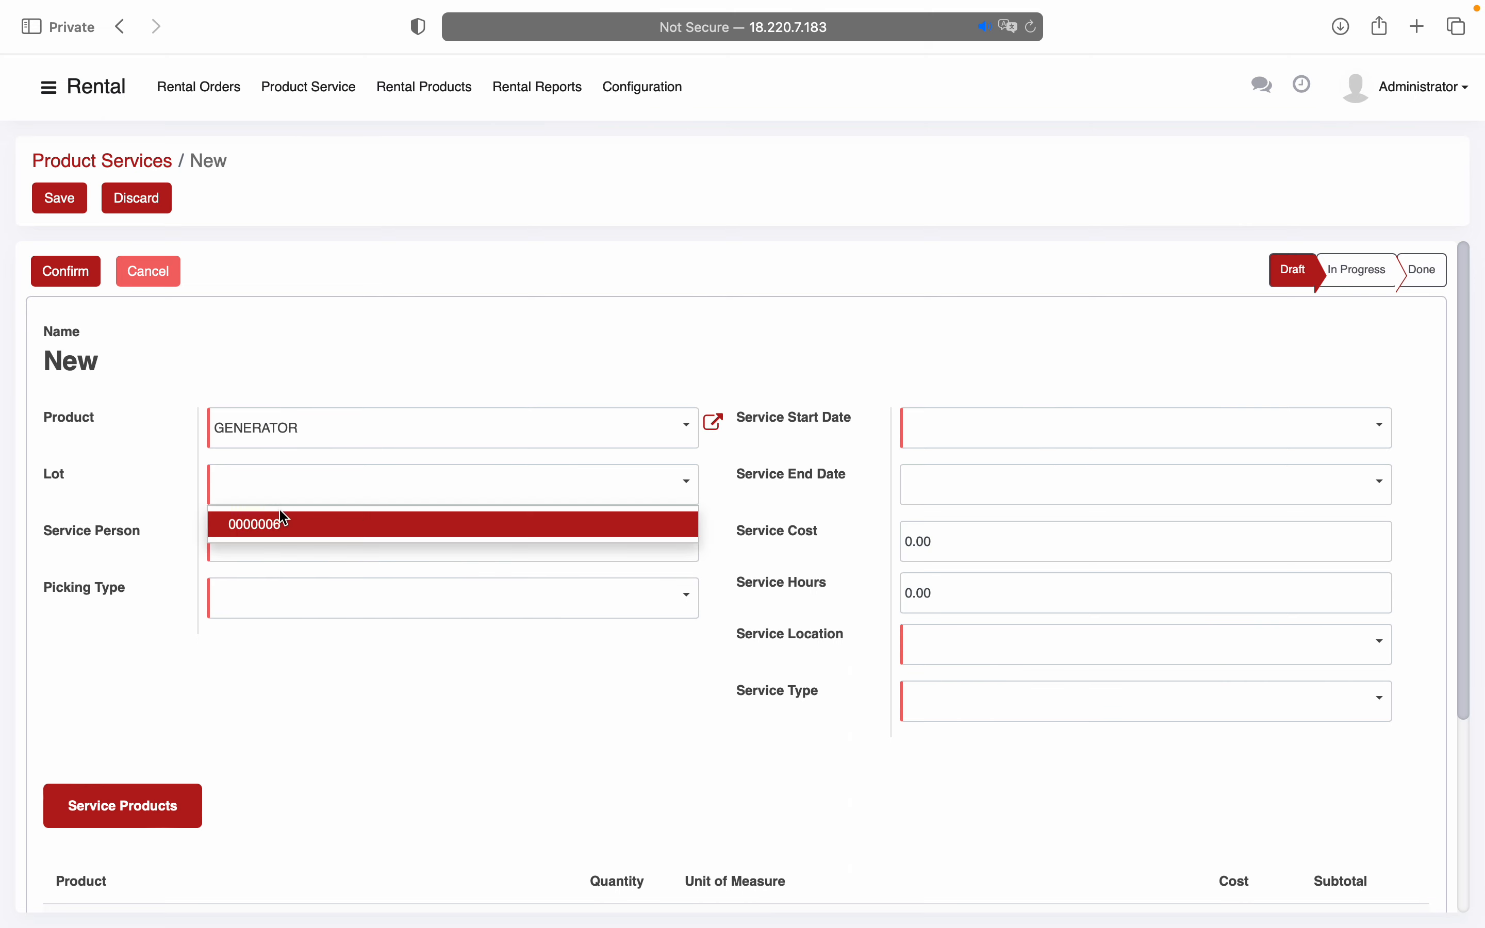
pyautogui.click(284, 523)
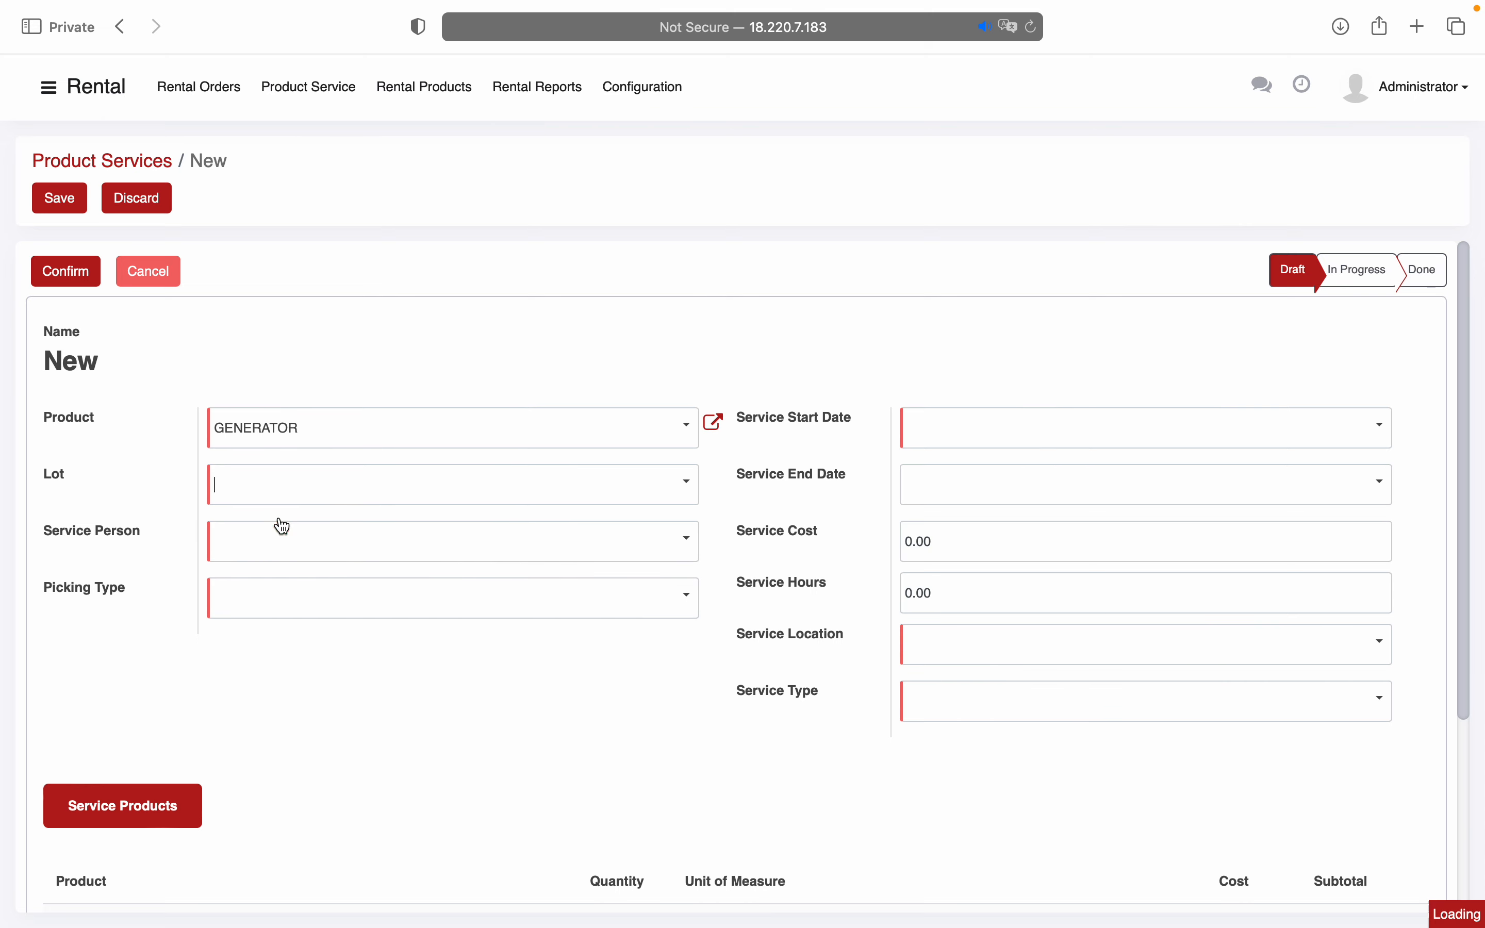
# Examine the picking type choices and the service products section of the new service form
pyautogui.click(282, 603)
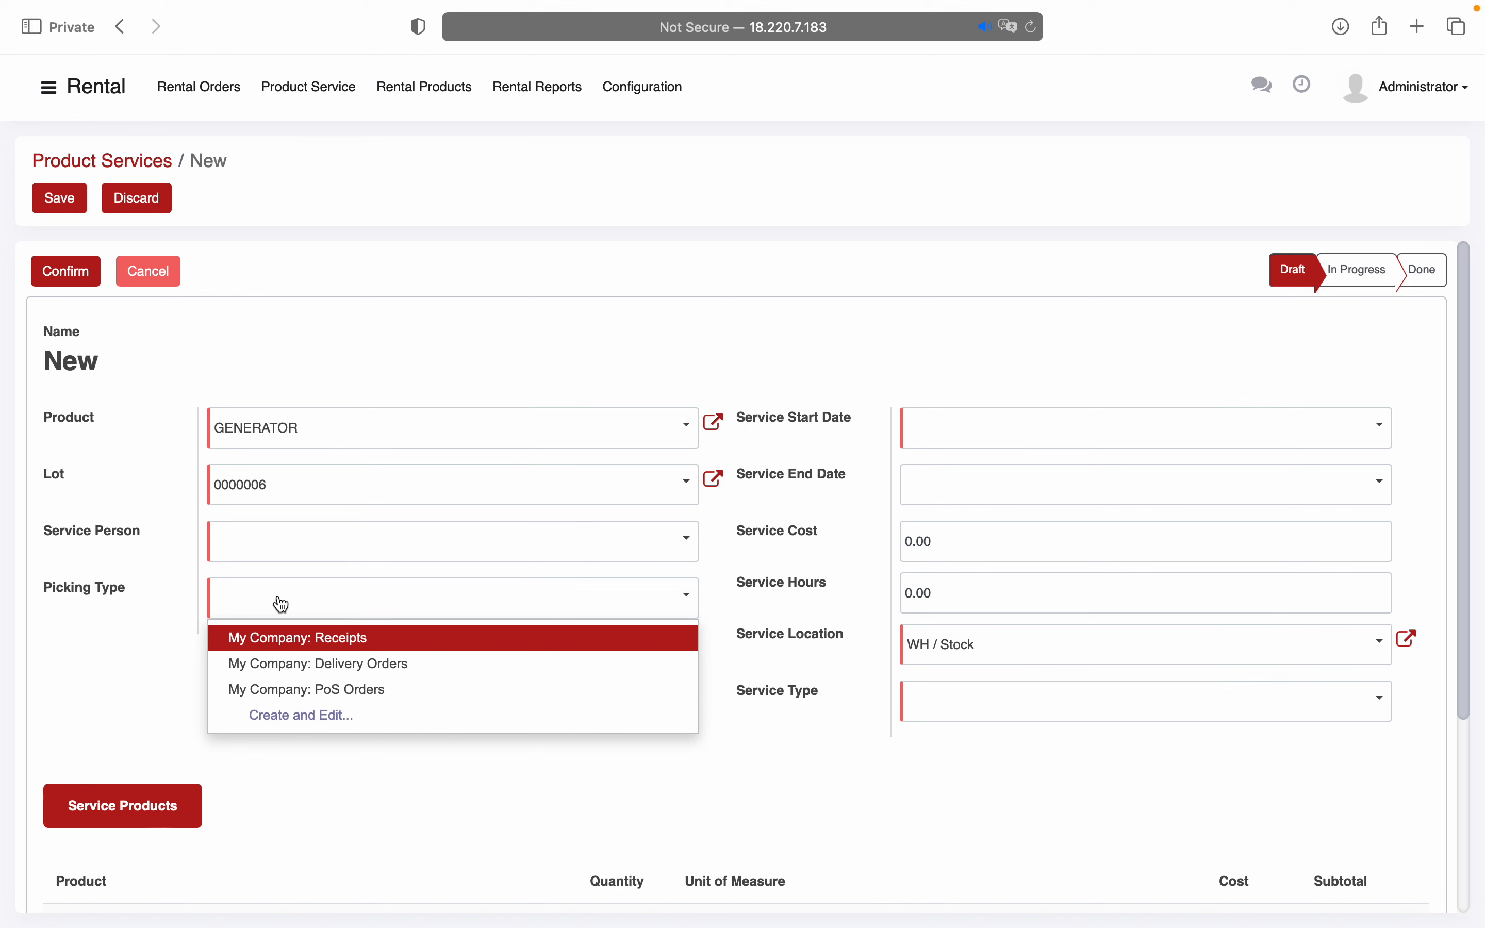
pyautogui.click(138, 655)
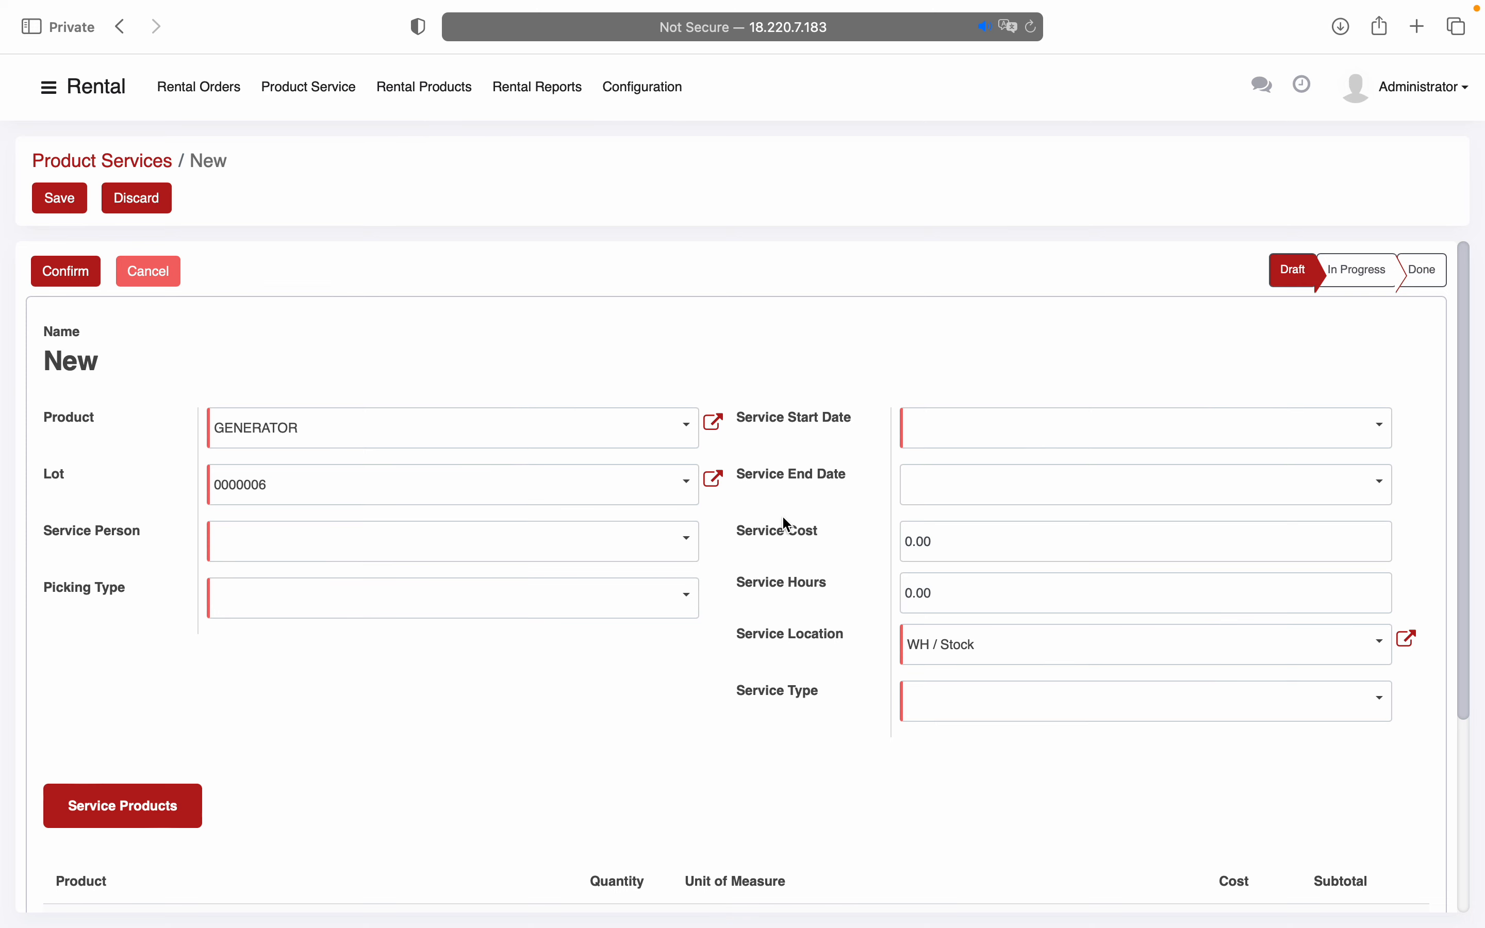
pyautogui.scroll(-3, 792, 561)
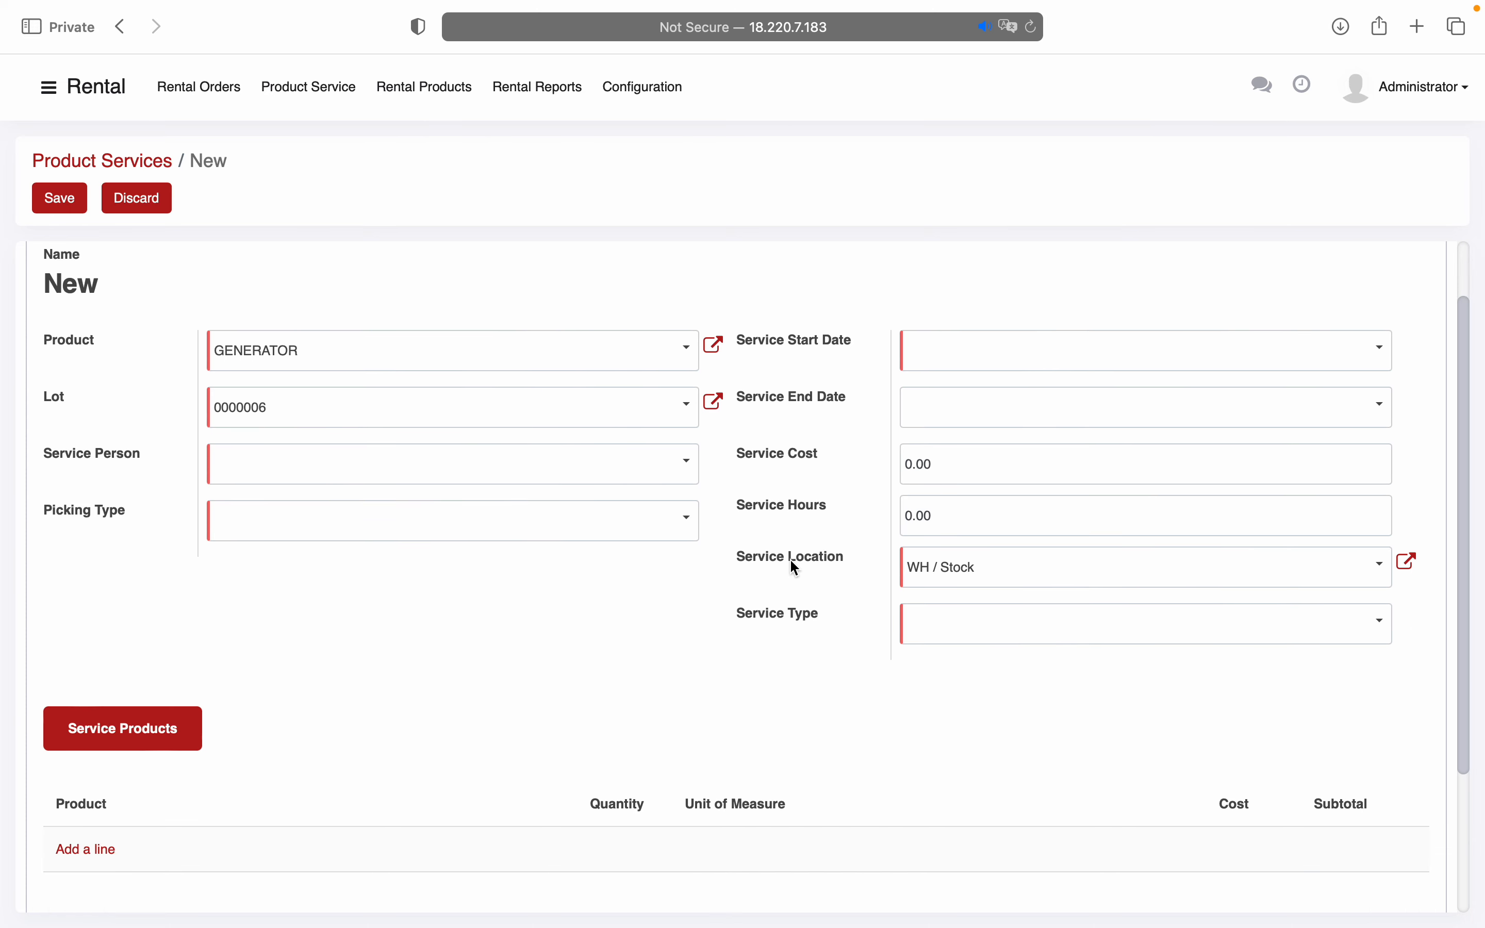
# Examine the service type choices, the service products lines and the status stages of the new service form
pyautogui.click(921, 554)
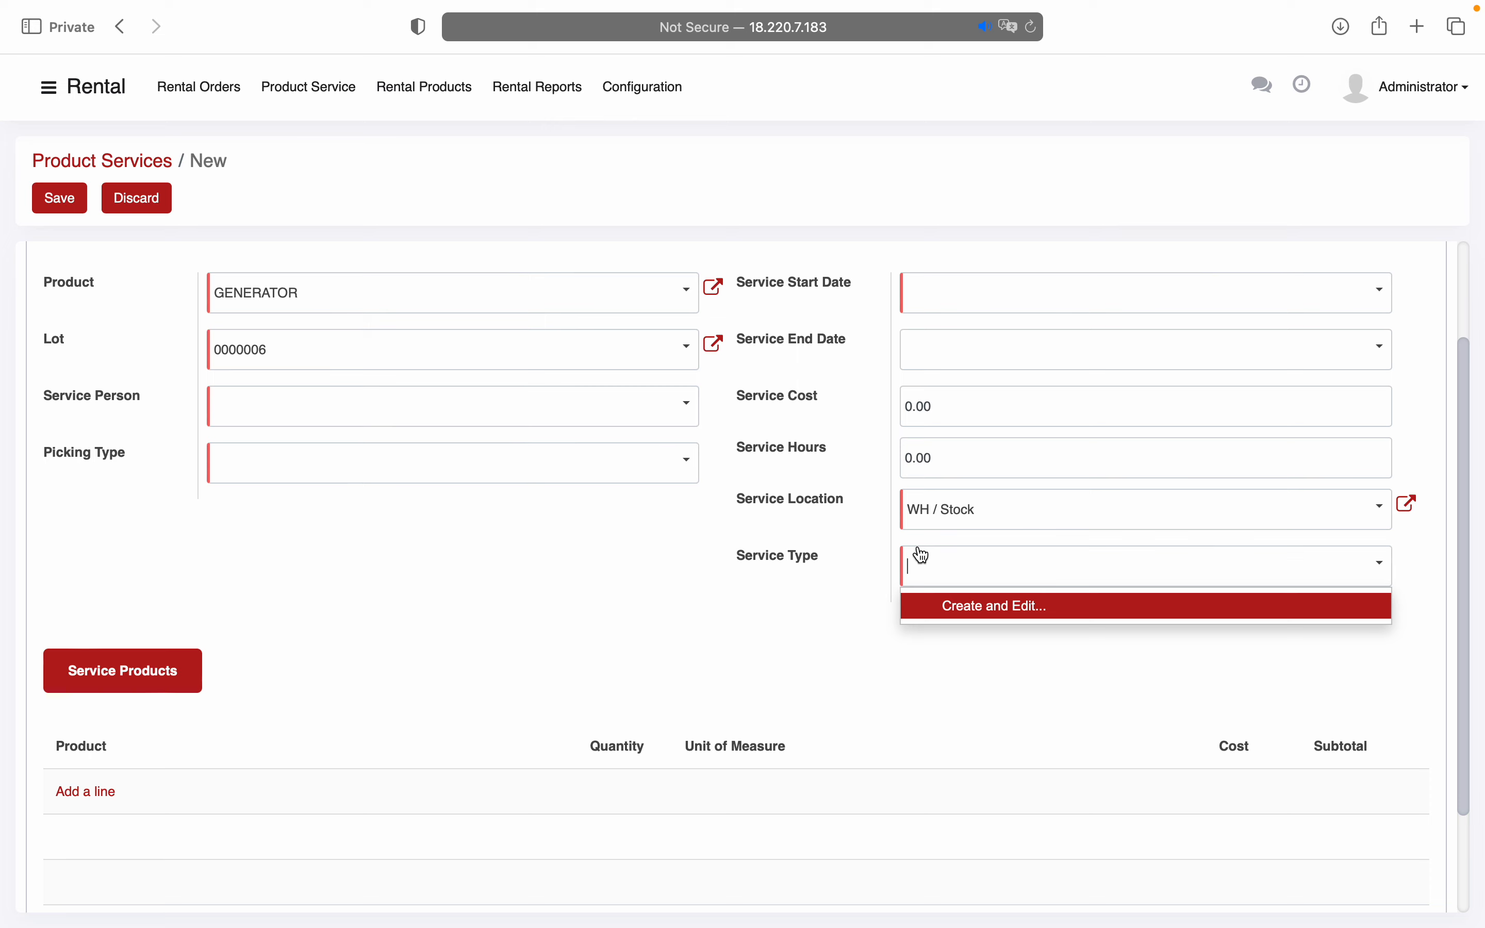
pyautogui.click(826, 586)
pyautogui.scroll(-1, 827, 587)
pyautogui.scroll(-1, 825, 583)
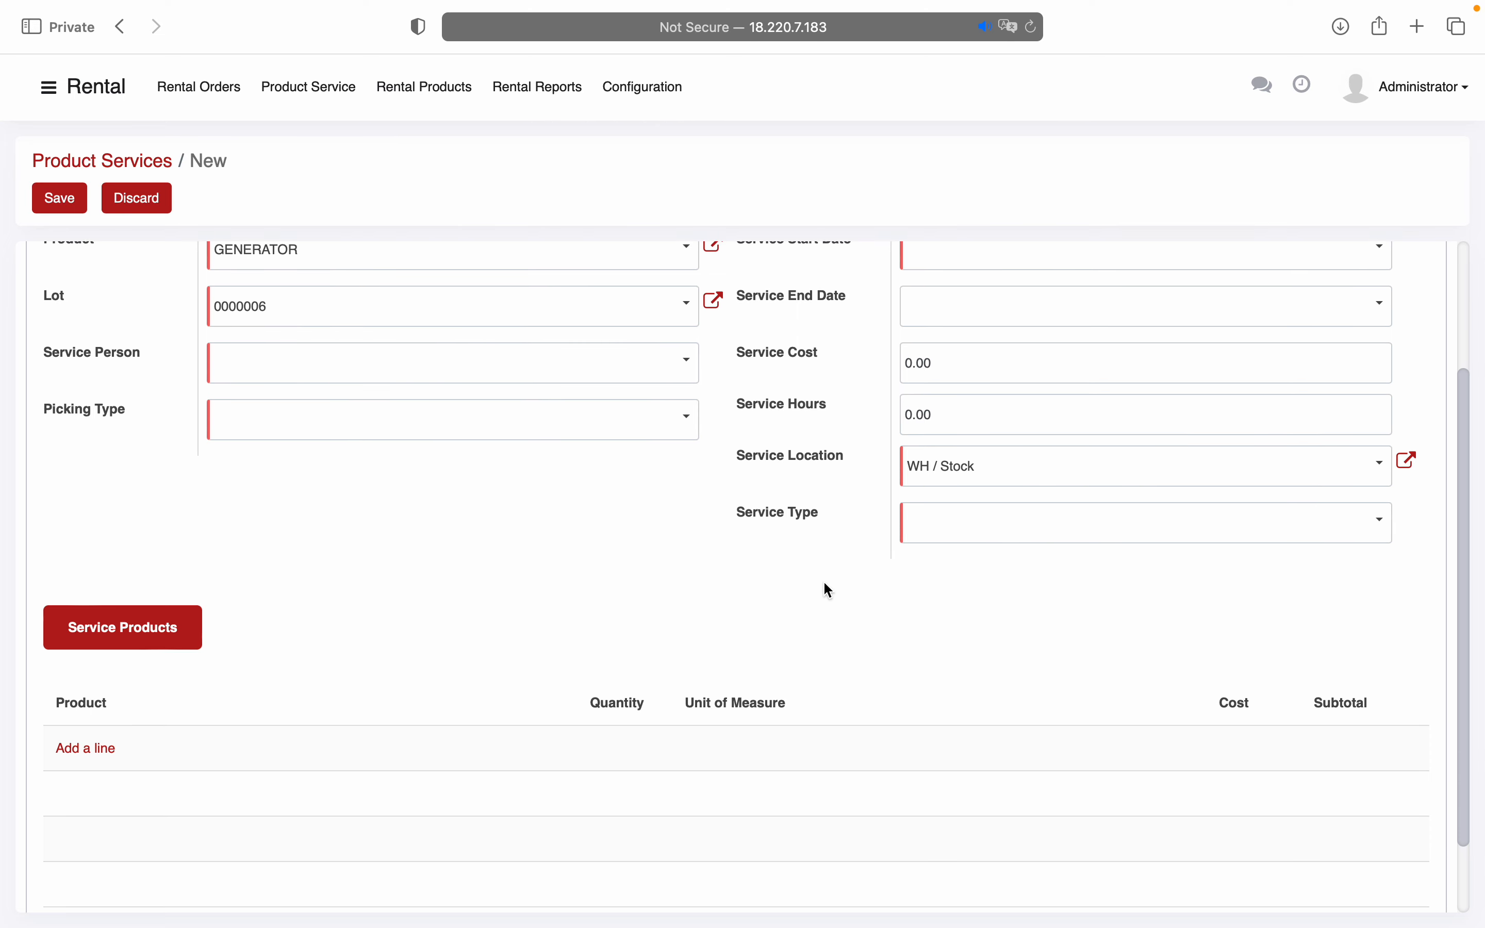
pyautogui.scroll(3, 583, 631)
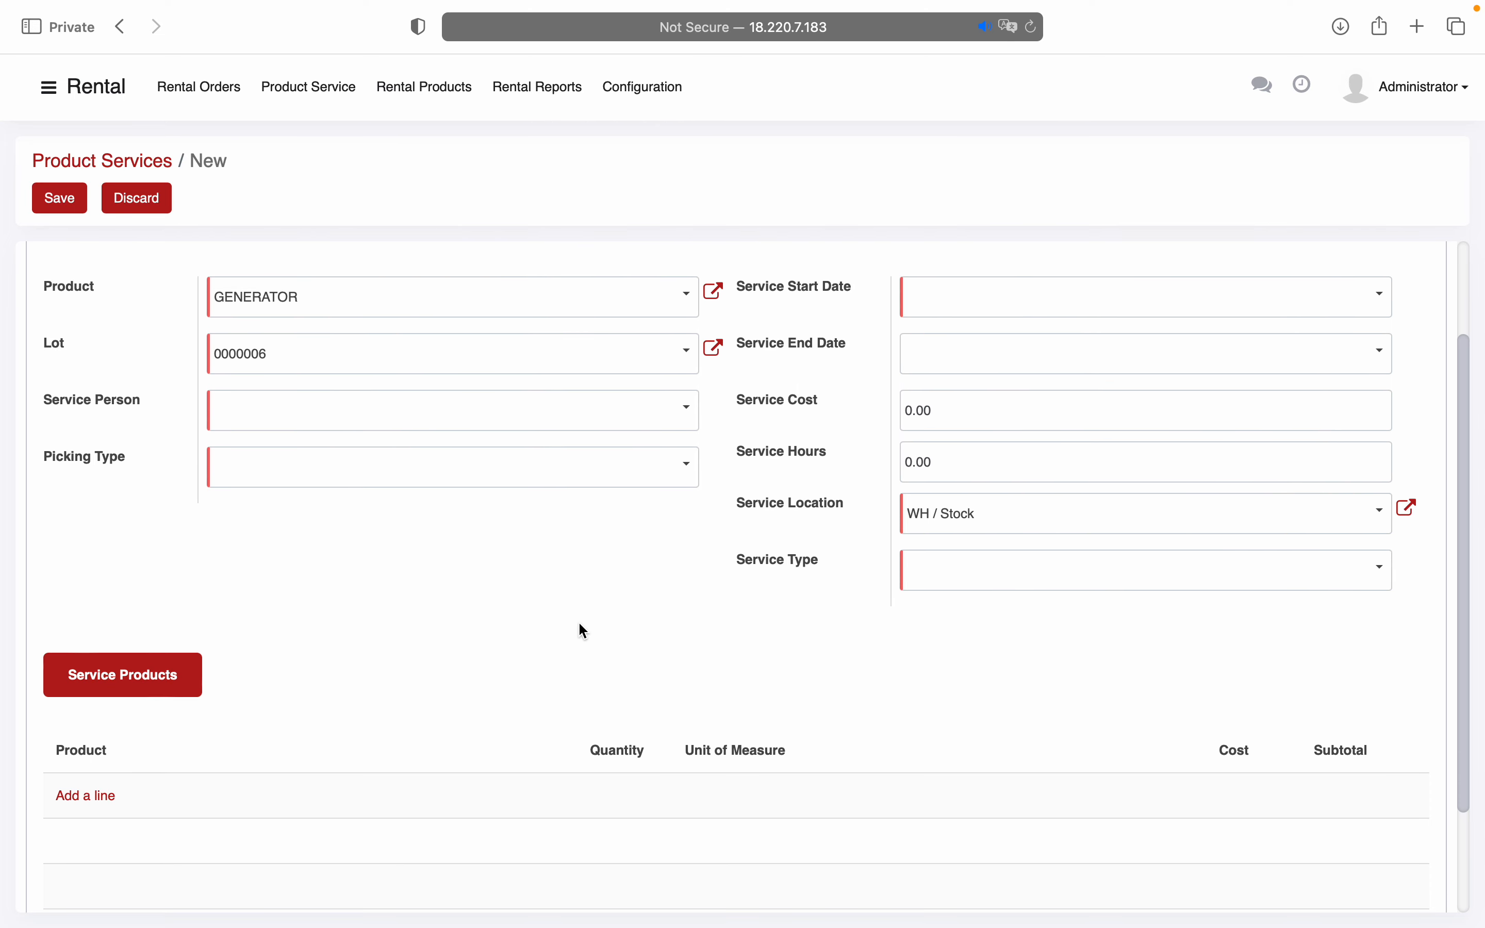
pyautogui.scroll(8, 583, 631)
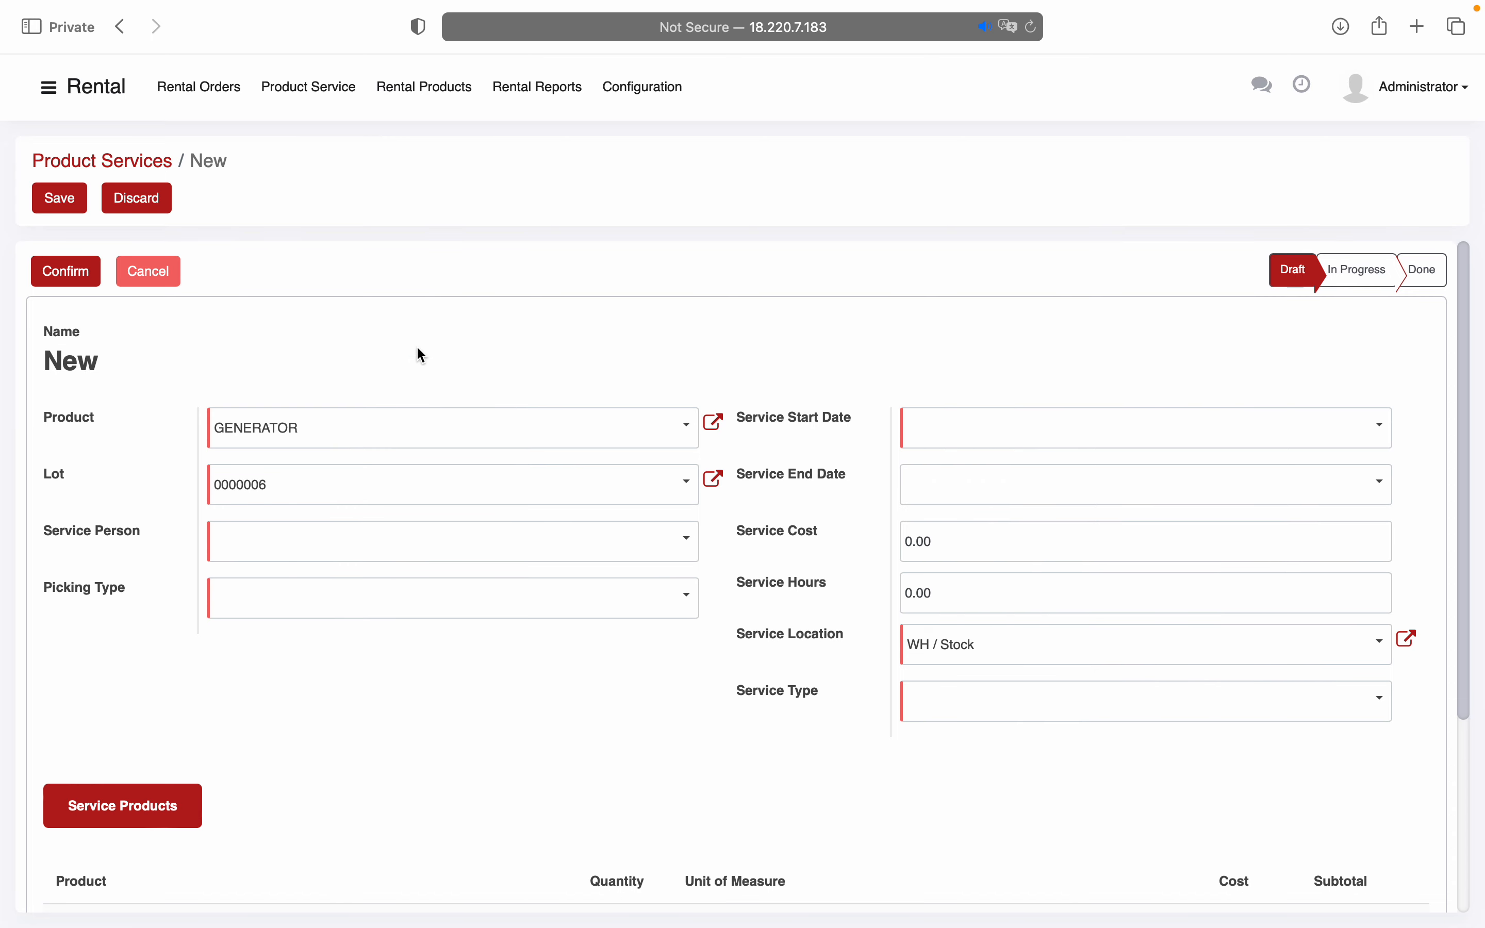
pyautogui.scroll(-10, 261, 507)
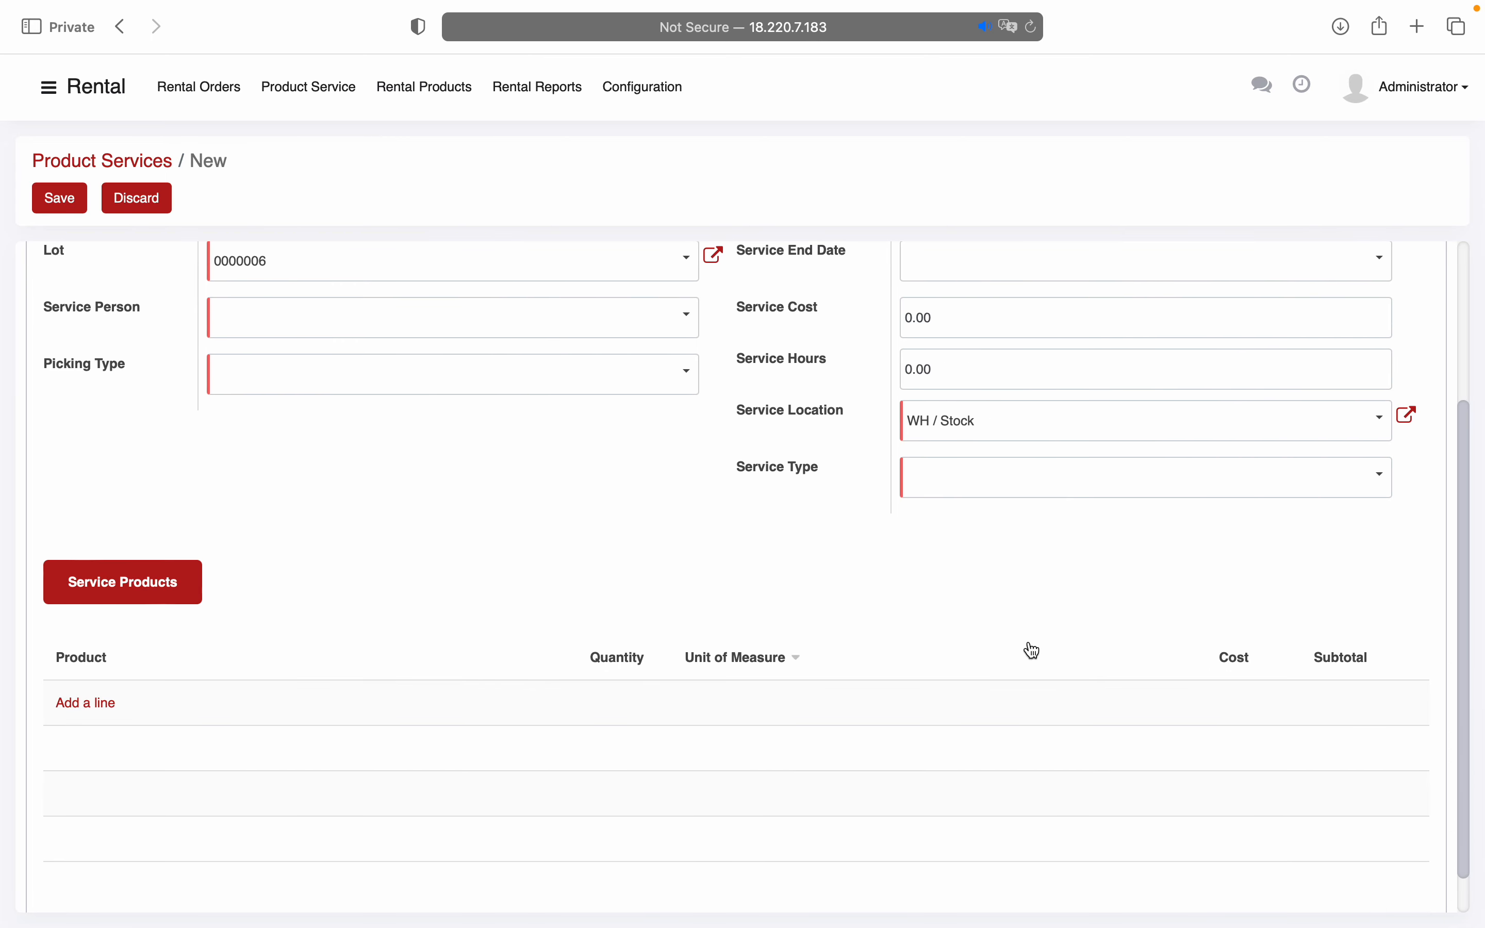
pyautogui.scroll(5, 1034, 651)
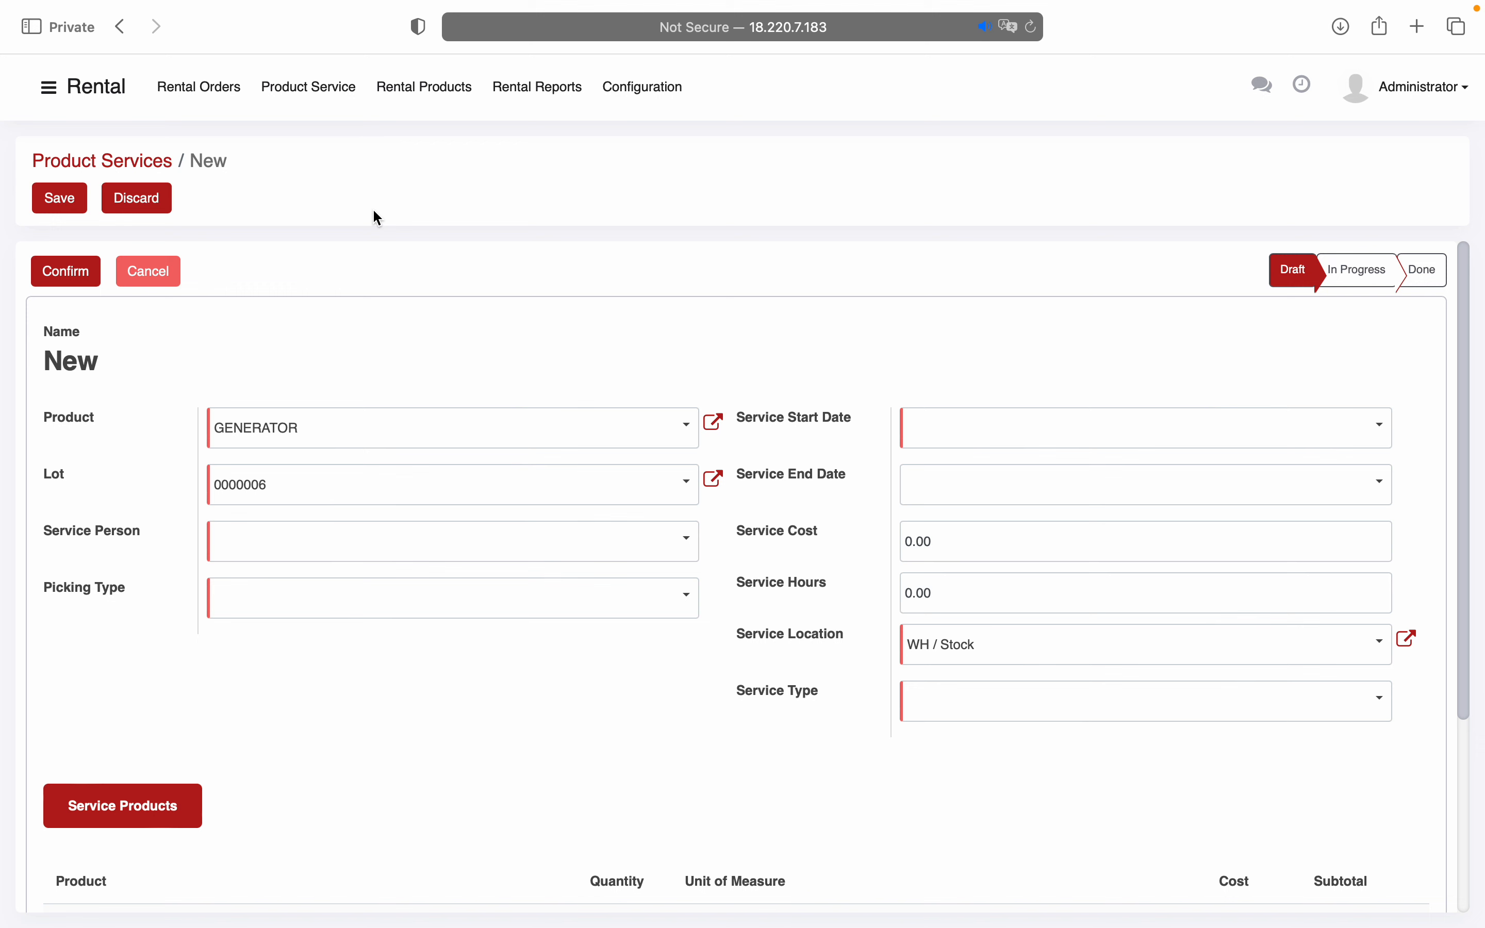
# Leave the new product service record for the rental orders list, discarding its unsaved changes
pyautogui.click(110, 84)
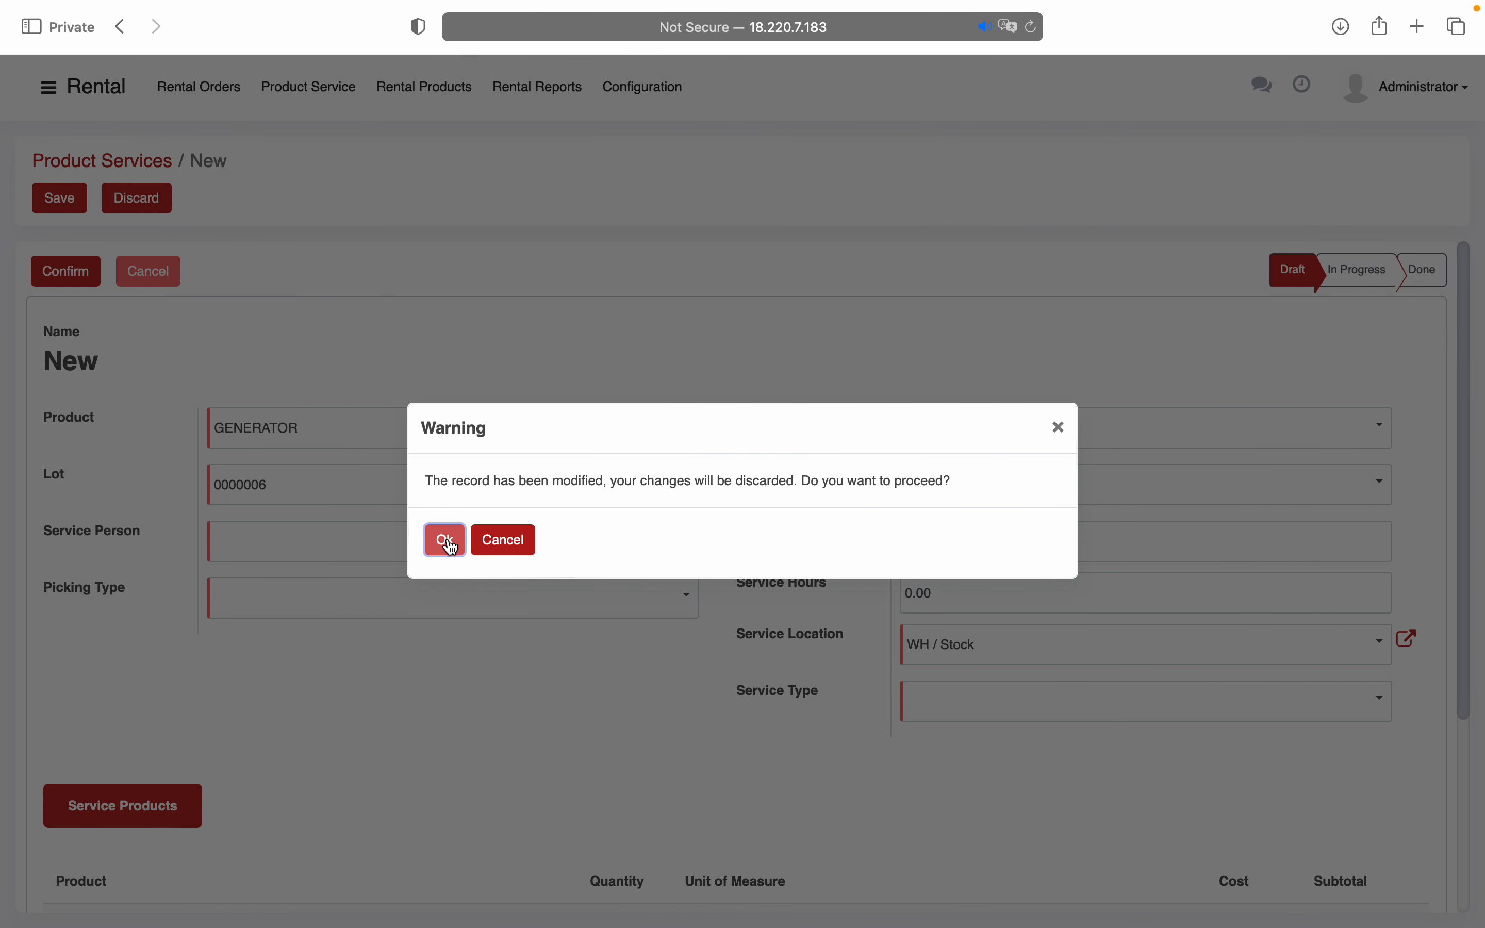
pyautogui.click(442, 537)
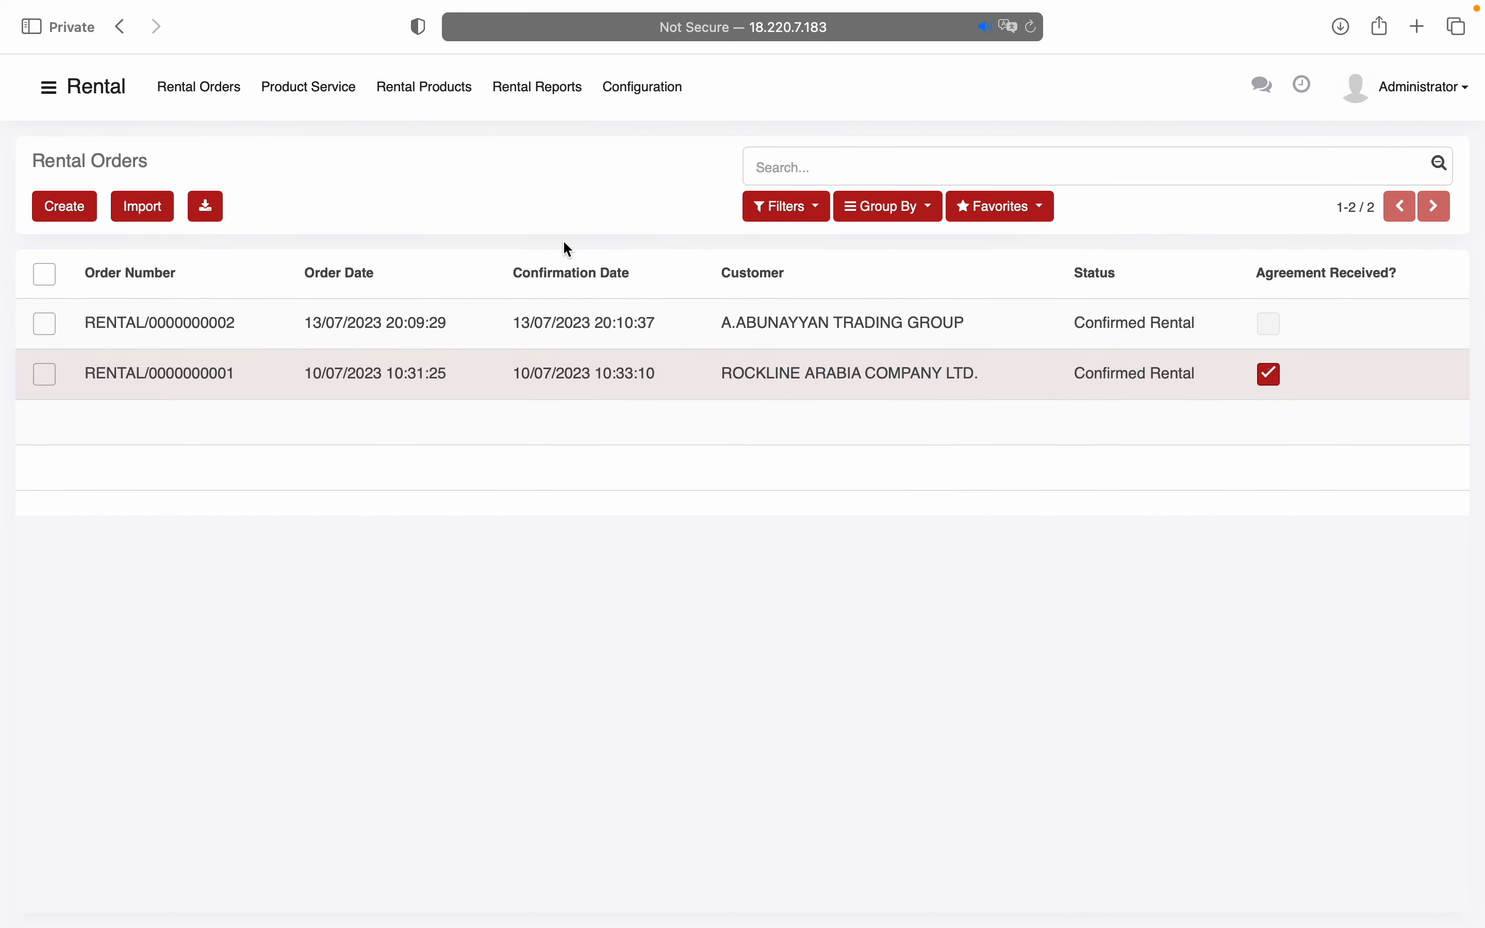